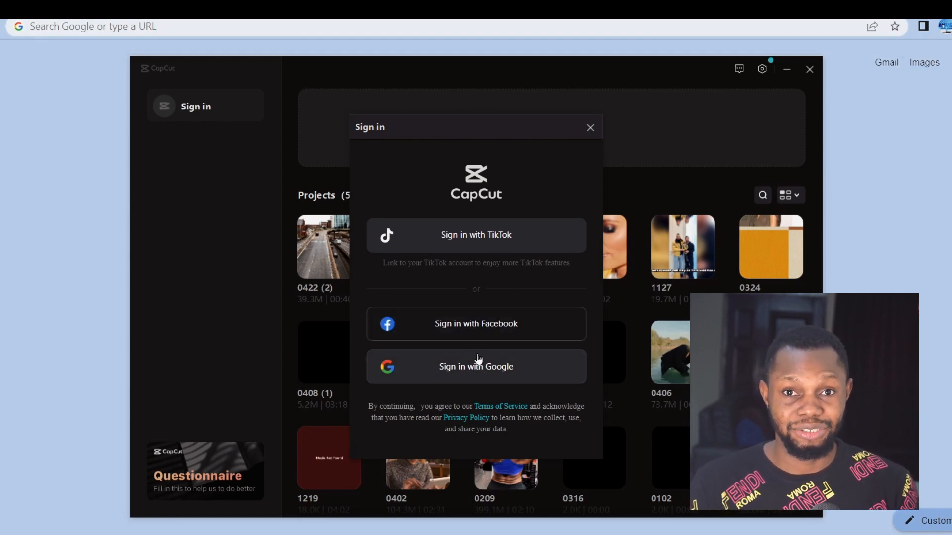
- Sign in to CapCut with the Google account and create a new project
{"action": "left_click", "coordinate": [489, 368]}
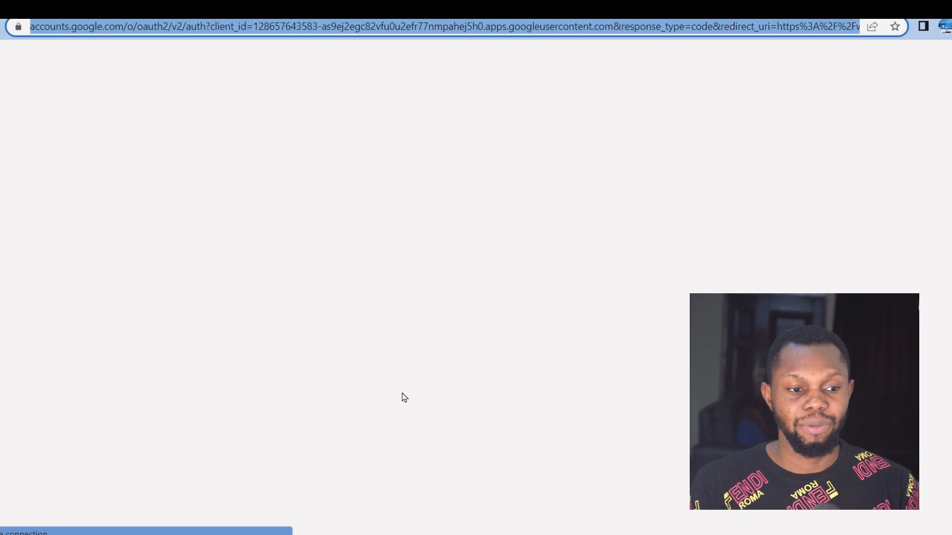
{"action": "left_click", "coordinate": [479, 273]}
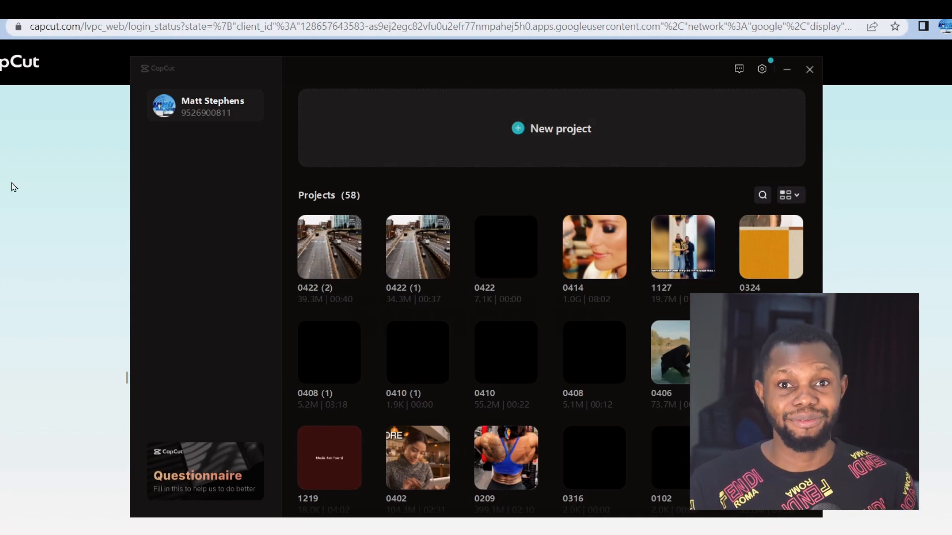
{"action": "left_click", "coordinate": [550, 137]}
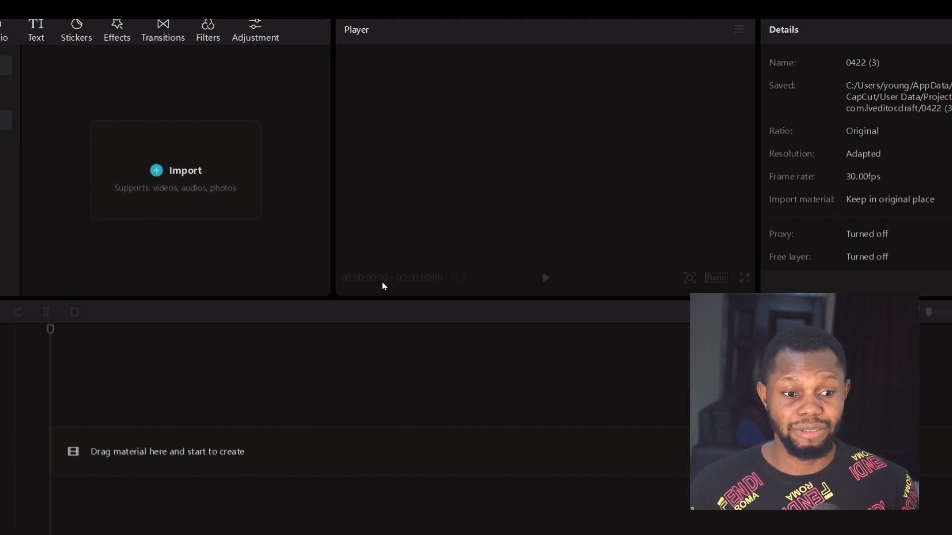
- Import new-york-7000615_1920, children-5559749_1920, city-109553, city-109552 and city-109541 from the Downloads folder into the project media
{"action": "left_click", "coordinate": [179, 184]}
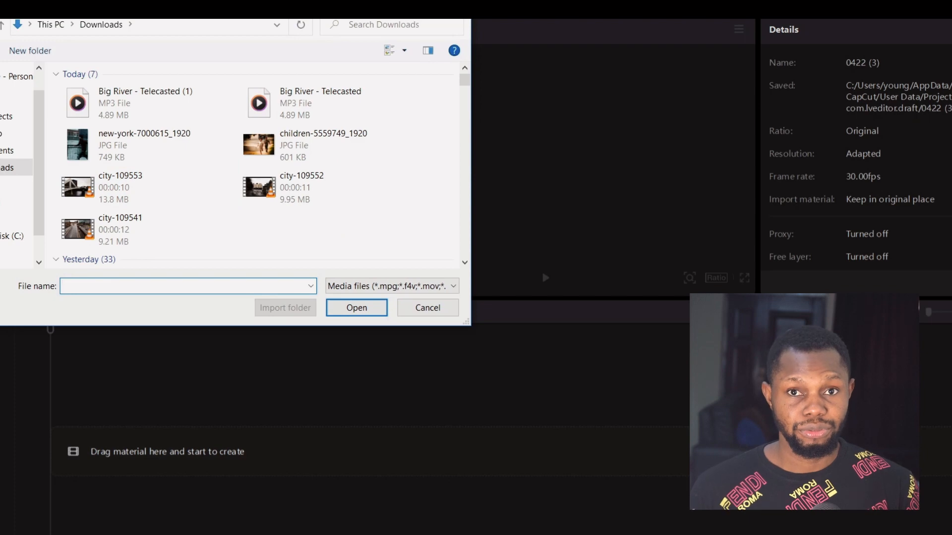
{"action": "key", "text": "Escape"}
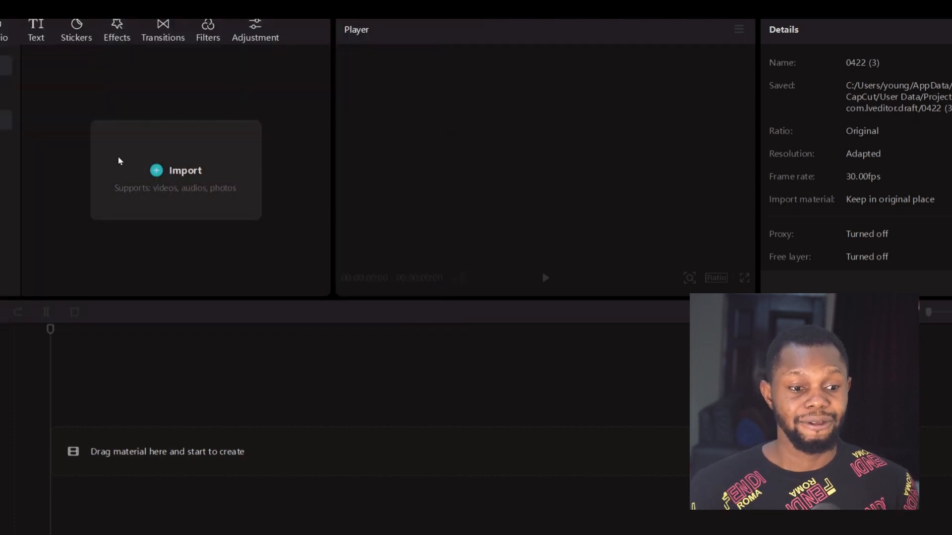
{"action": "left_click", "coordinate": [172, 170]}
{"action": "left_click", "coordinate": [171, 164]}
{"action": "left_click", "coordinate": [74, 223], "text": "shift"}
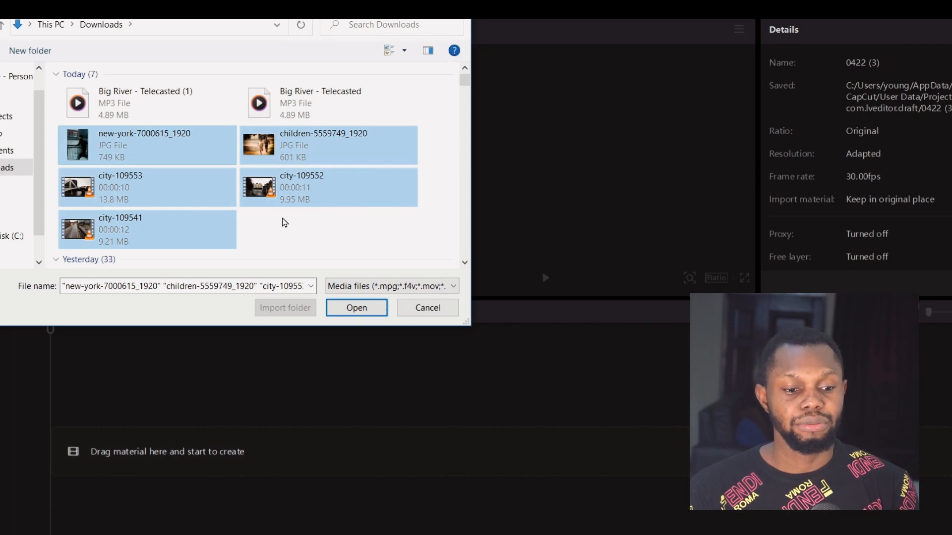
{"action": "left_click_drag", "start_coordinate": [389, 241], "coordinate": [62, 124]}
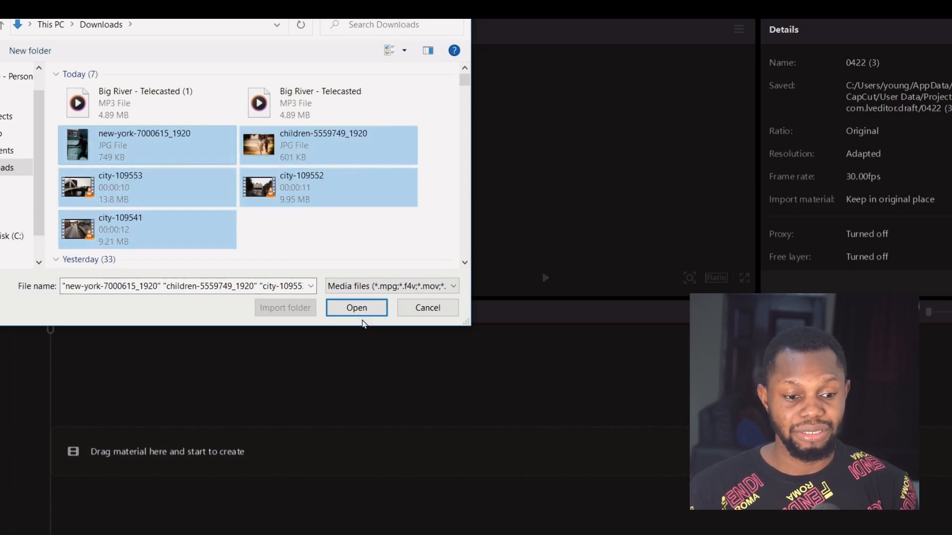
{"action": "left_click", "coordinate": [365, 306]}
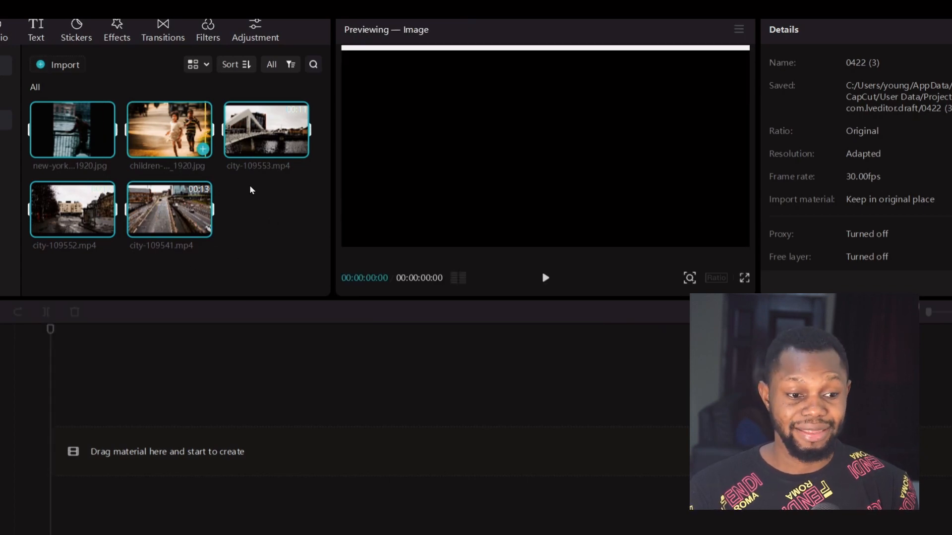
- Place city-109552.mp4 on its own at the start of the empty timeline
{"action": "left_click", "coordinate": [283, 203]}
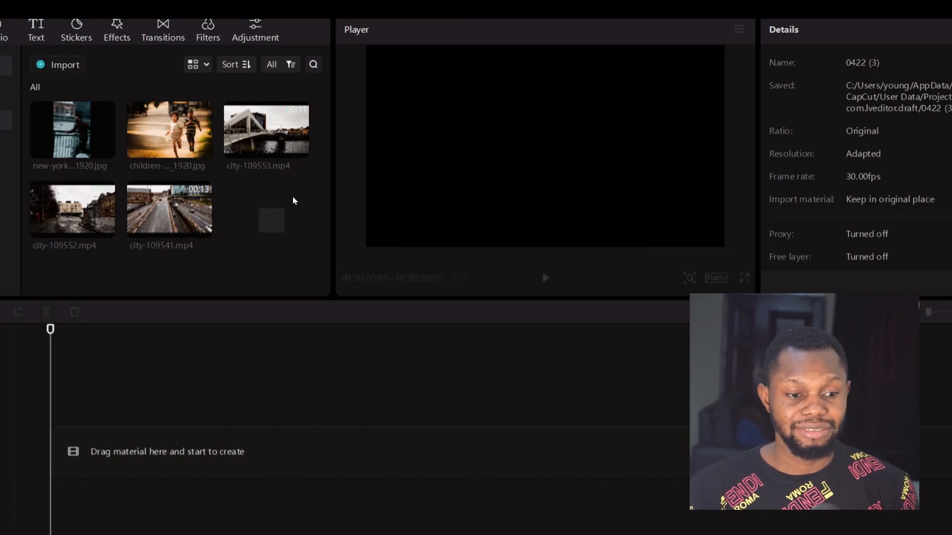
{"action": "left_click_drag", "start_coordinate": [293, 200], "coordinate": [29, 93]}
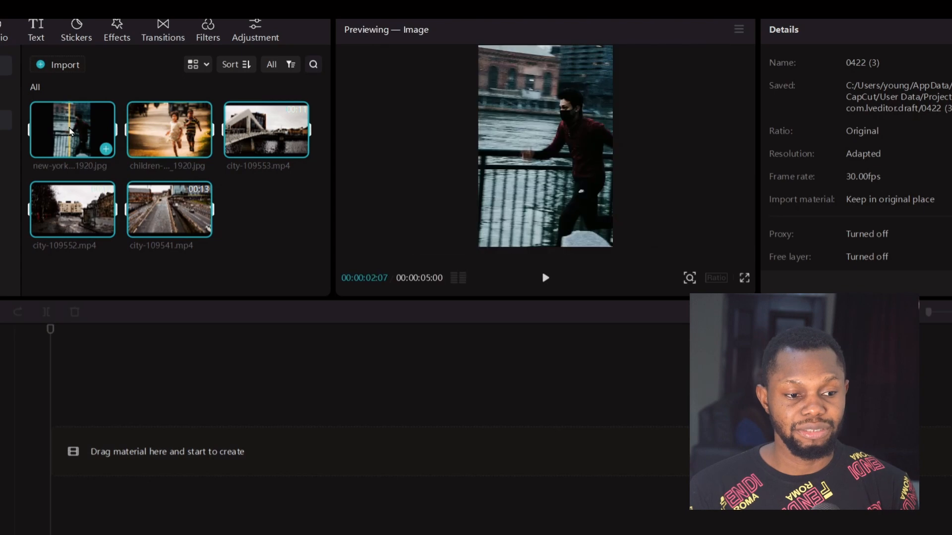
{"action": "left_click_drag", "start_coordinate": [69, 132], "coordinate": [114, 137]}
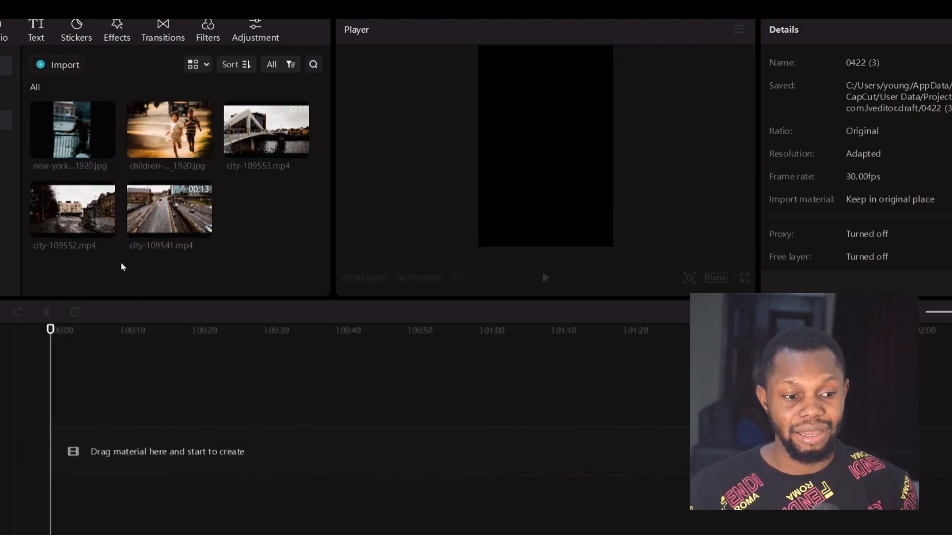
{"action": "left_click_drag", "start_coordinate": [64, 186], "coordinate": [67, 461]}
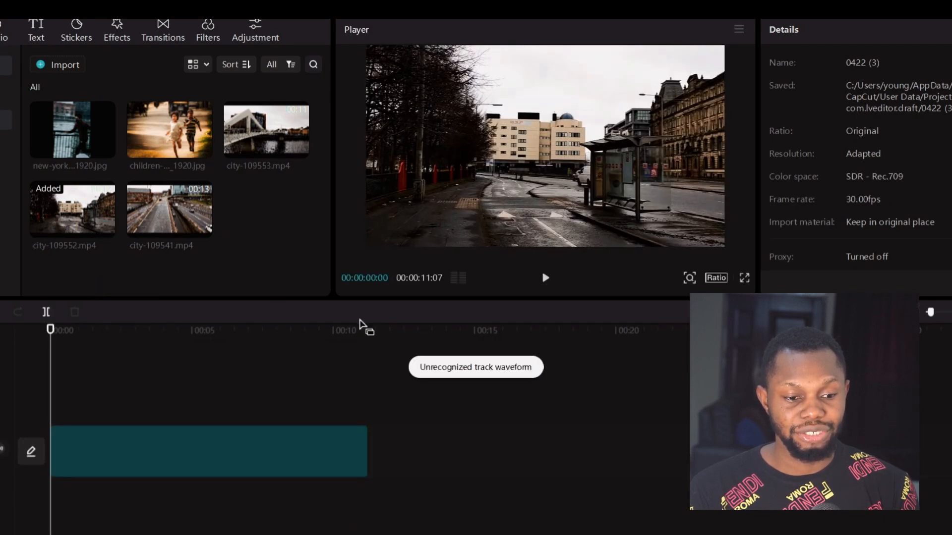
- Enlarge the preview area and append all five imported media files after the first clip on the timeline
{"action": "left_click_drag", "start_coordinate": [367, 300], "coordinate": [389, 323]}
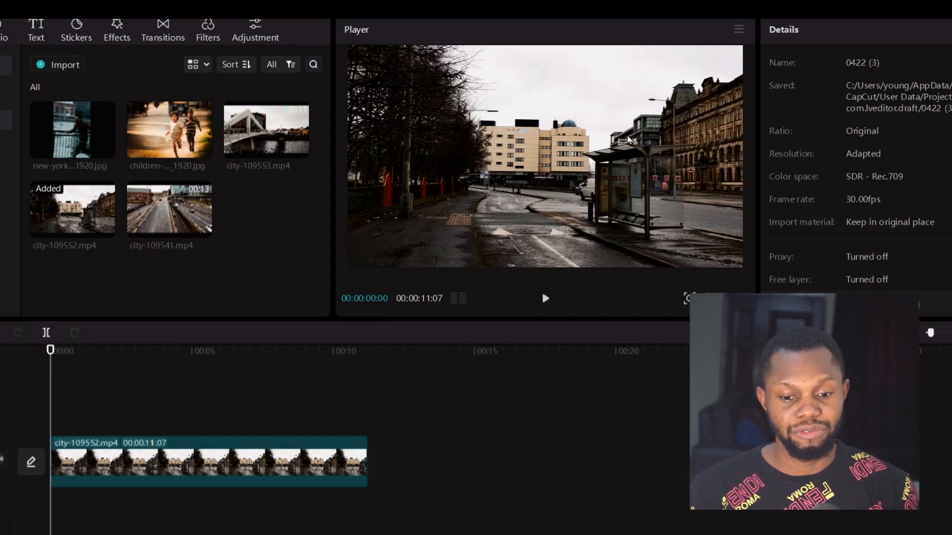
{"action": "left_click_drag", "start_coordinate": [73, 130], "coordinate": [382, 477]}
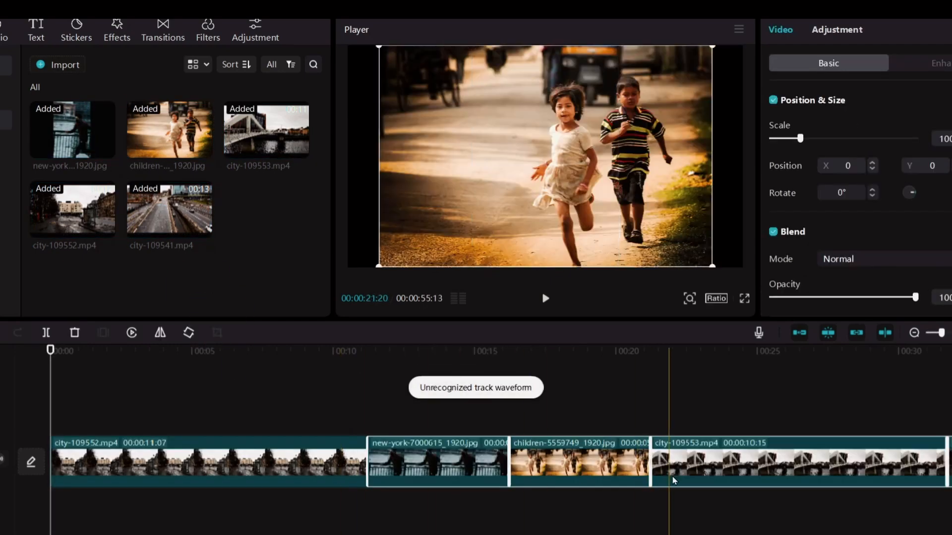
{"action": "left_click", "coordinate": [694, 475]}
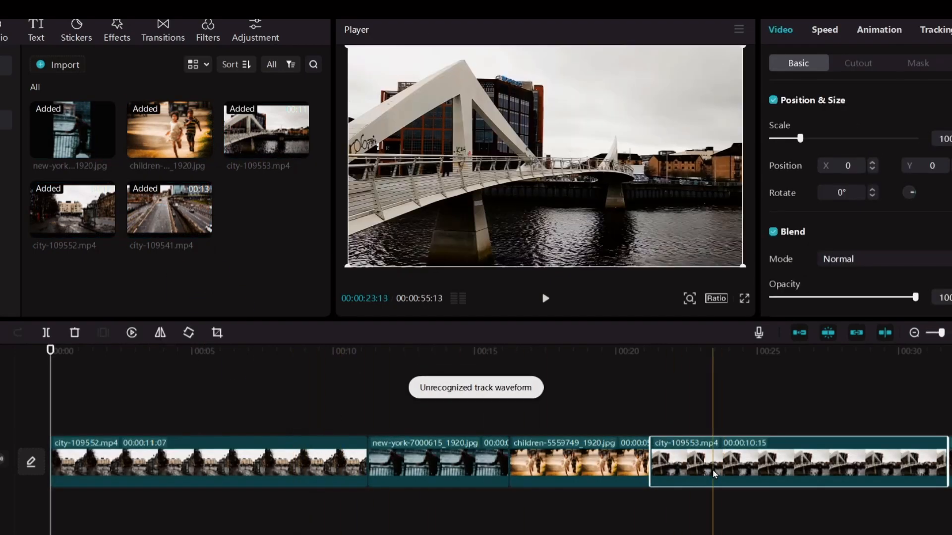
- Delete the duplicate city-109552.mp4 clip between city-109553.mp4 and city-109541.mp4 on the timeline
{"action": "left_click", "coordinate": [915, 334]}
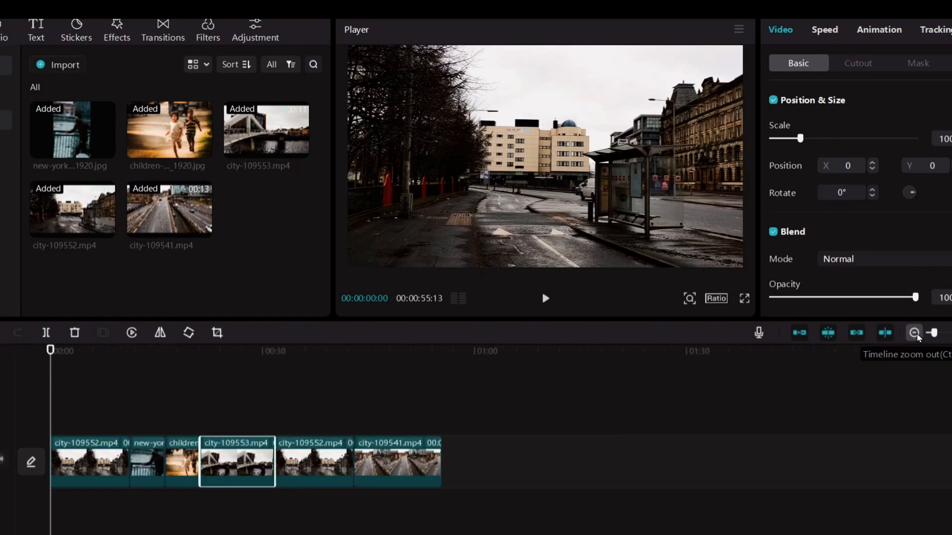
{"action": "left_click", "coordinate": [950, 332]}
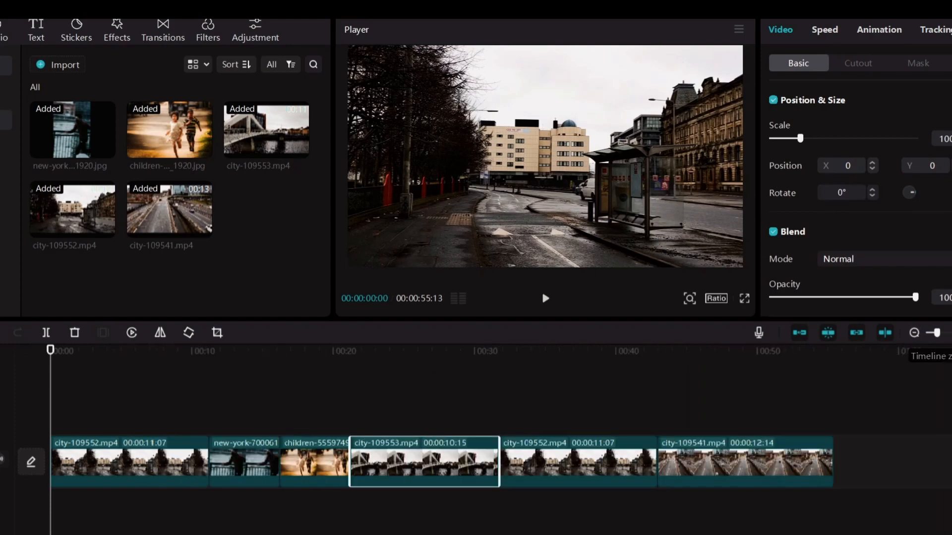
{"action": "left_click", "coordinate": [570, 463]}
{"action": "left_click", "coordinate": [152, 464]}
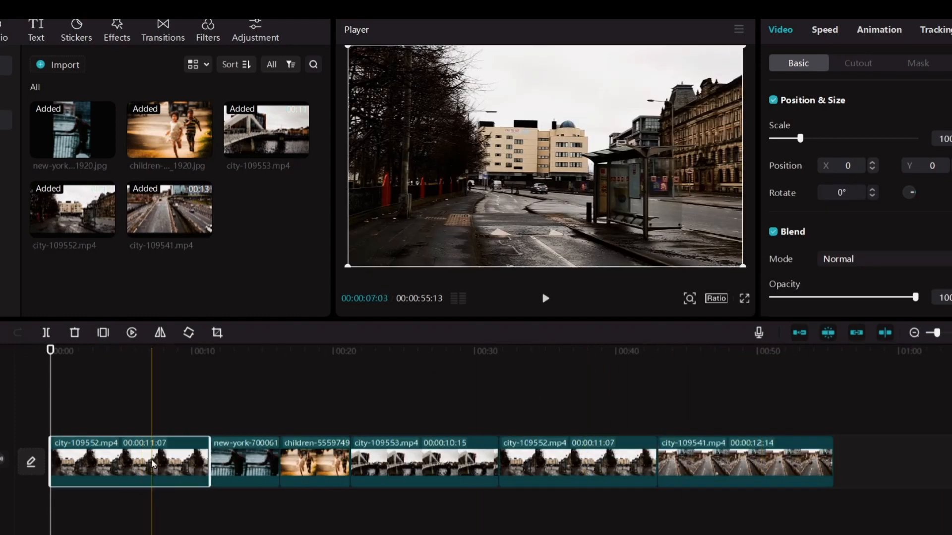
{"action": "left_click", "coordinate": [543, 367]}
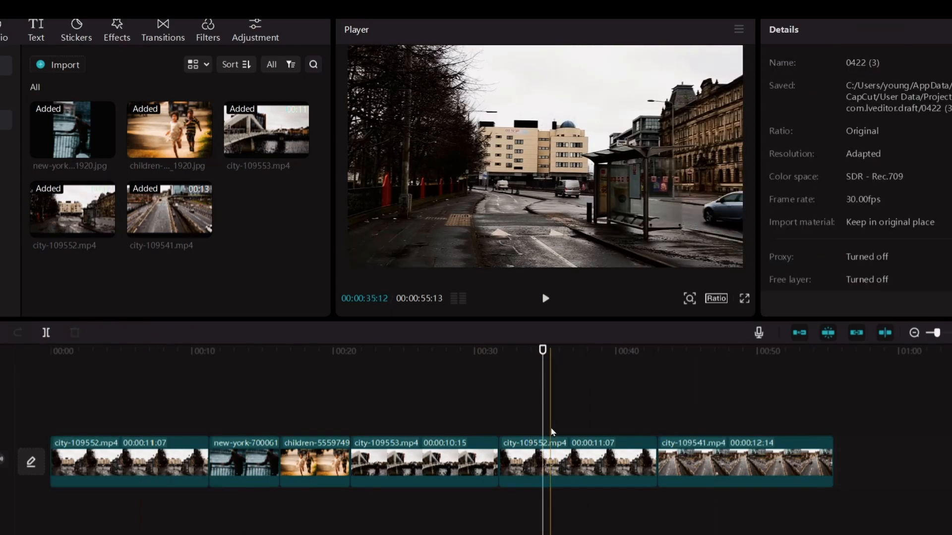
{"action": "left_click", "coordinate": [565, 461]}
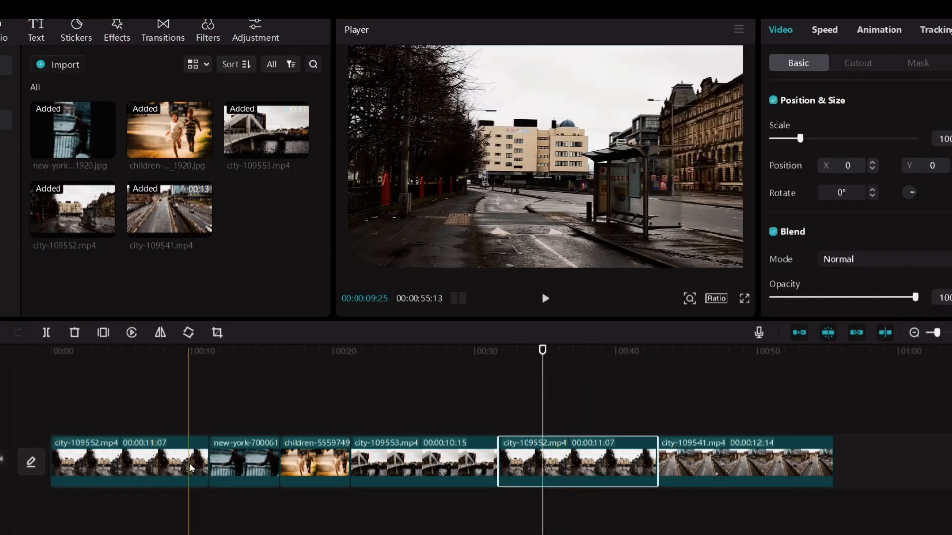
{"action": "left_click", "coordinate": [191, 467]}
{"action": "left_click", "coordinate": [590, 466]}
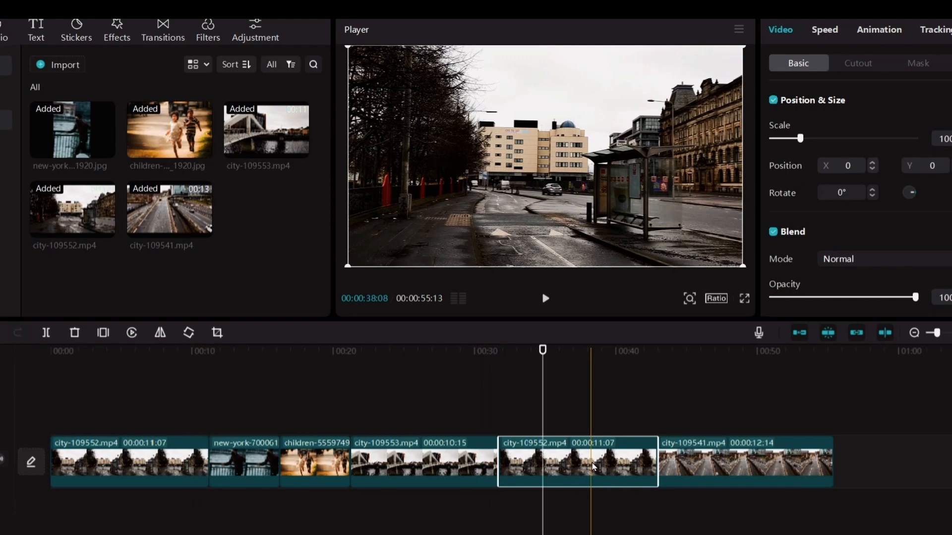
{"action": "key", "text": "Delete"}
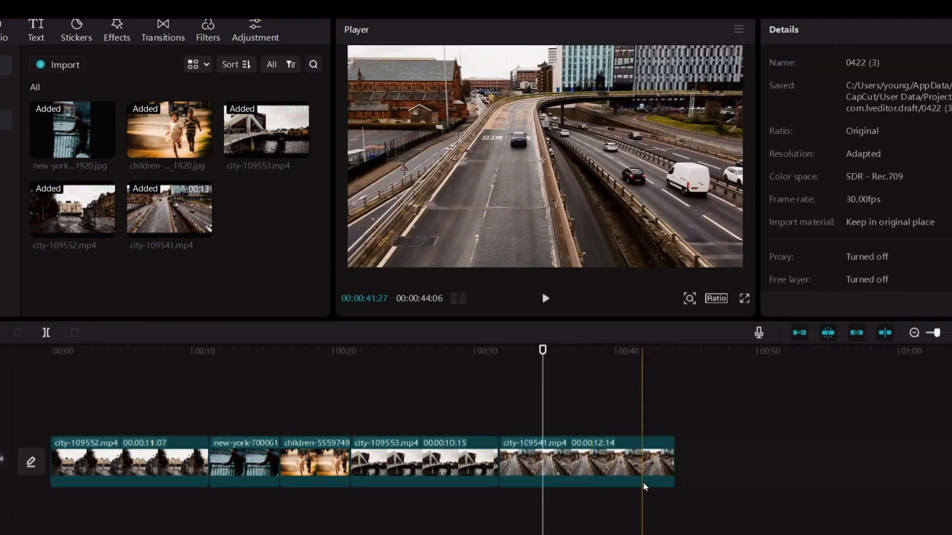
- Scrub the playhead through the assembled clips to preview the sequence
{"action": "left_click", "coordinate": [545, 468]}
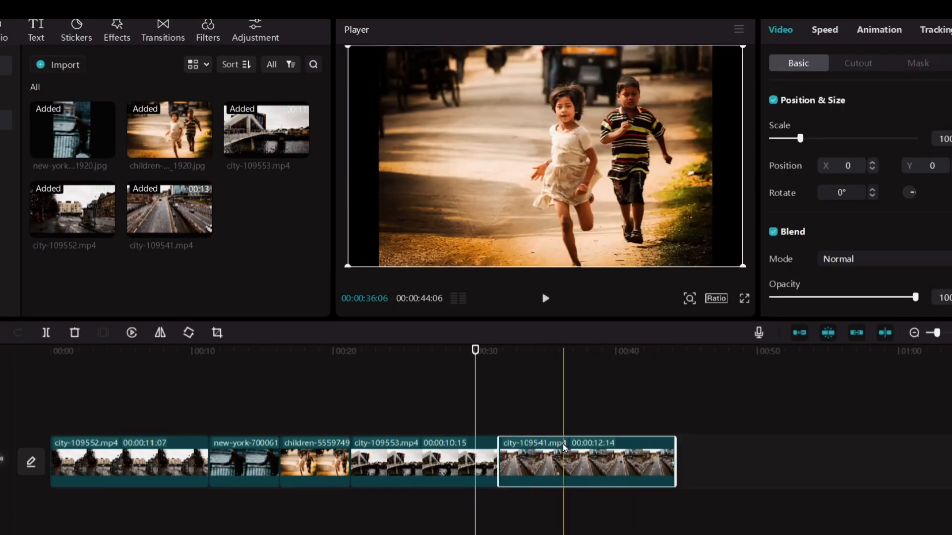
{"action": "left_click_drag", "start_coordinate": [476, 349], "coordinate": [144, 442]}
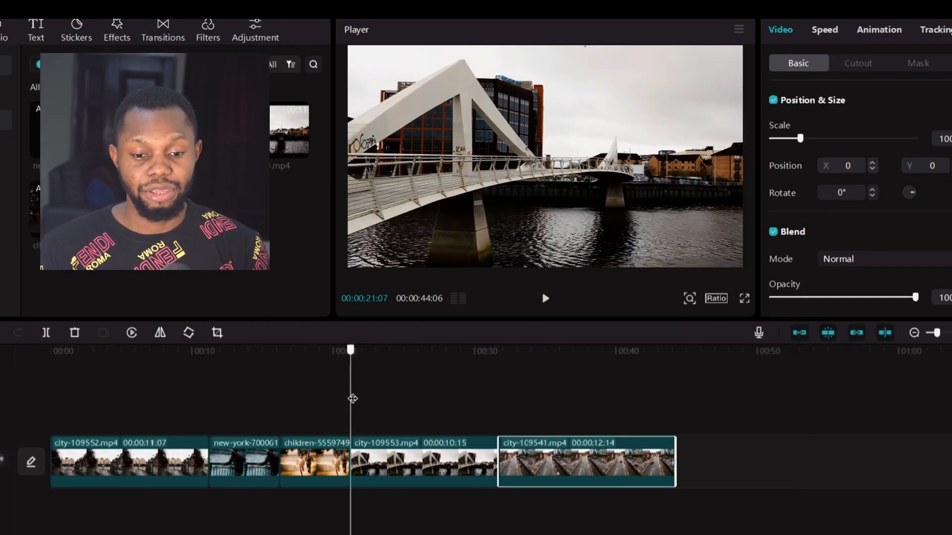
{"action": "left_click_drag", "start_coordinate": [353, 397], "coordinate": [542, 405]}
{"action": "left_click", "coordinate": [578, 400]}
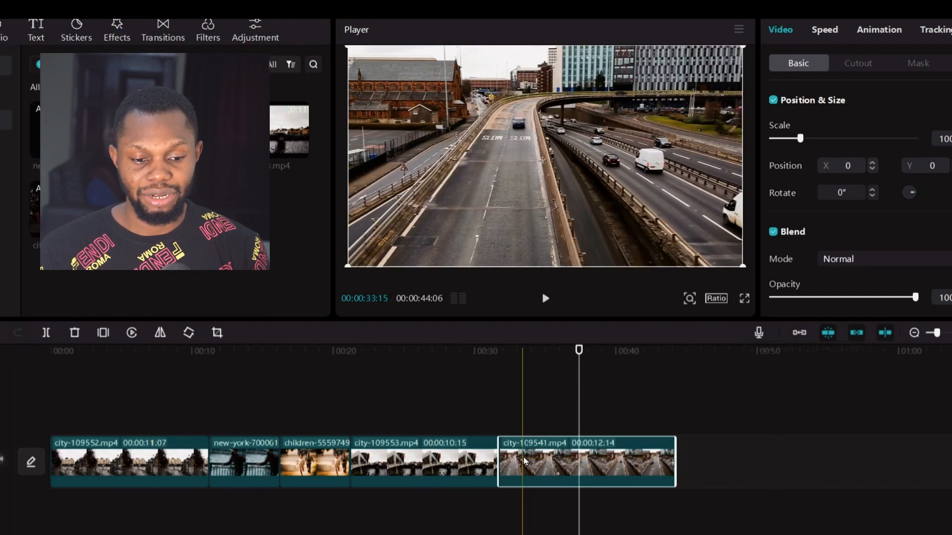
- With the main track magnet off, shift city-109541.mp4 later to leave a gap after city-109553.mp4, and play across the gap
{"action": "left_click_drag", "start_coordinate": [526, 457], "coordinate": [577, 456]}
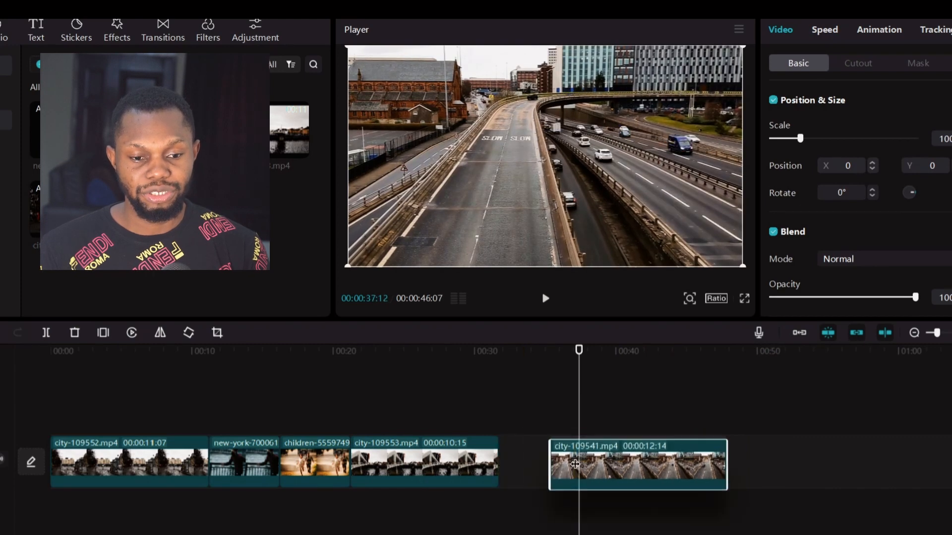
{"action": "left_click", "coordinate": [490, 360]}
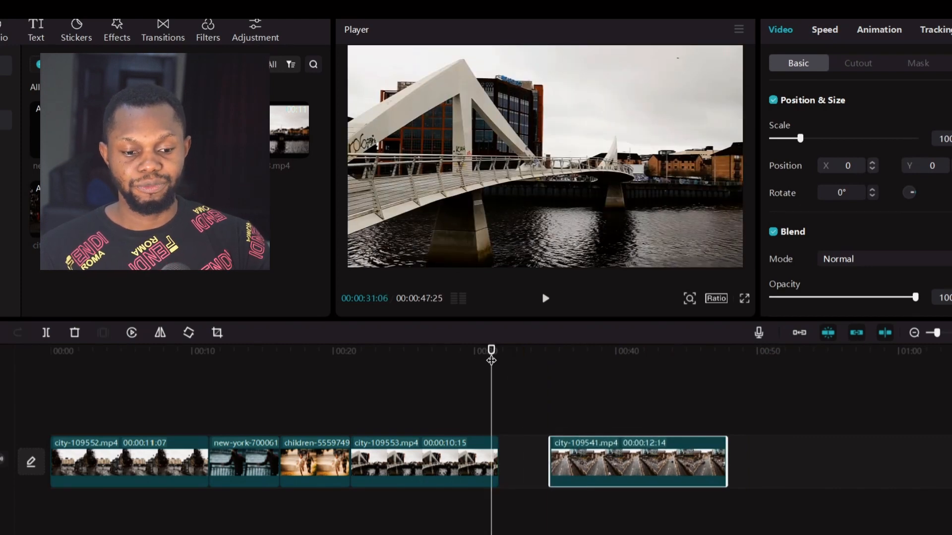
{"action": "key", "text": "space"}
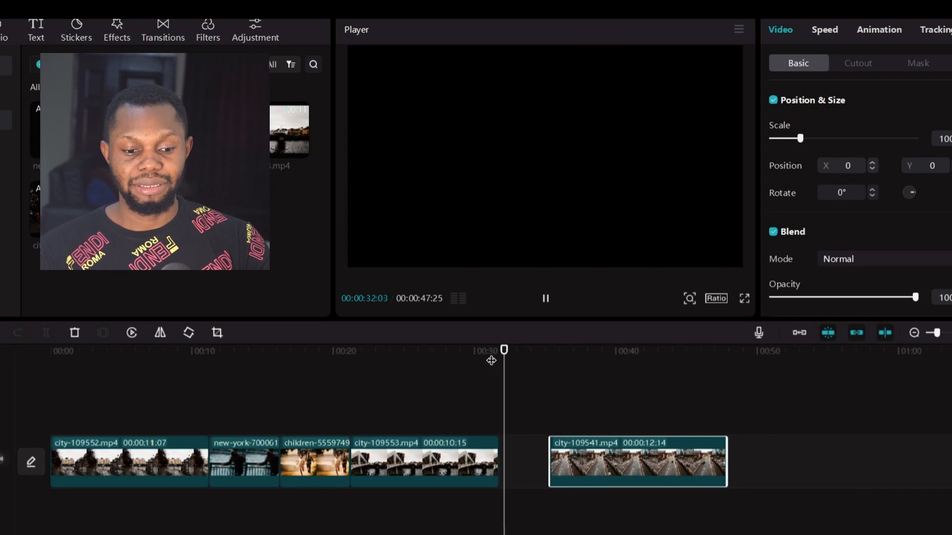
{"action": "left_click", "coordinate": [491, 359]}
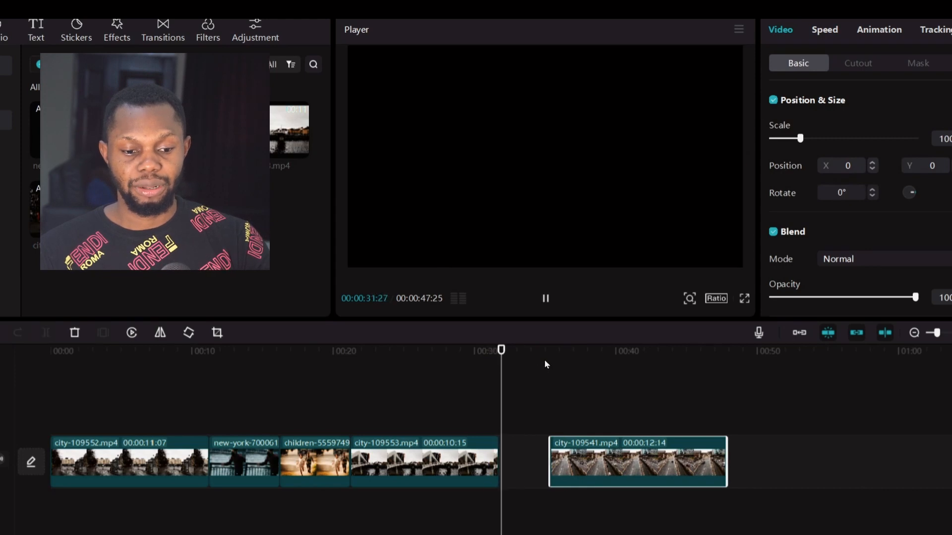
{"action": "key", "text": "space"}
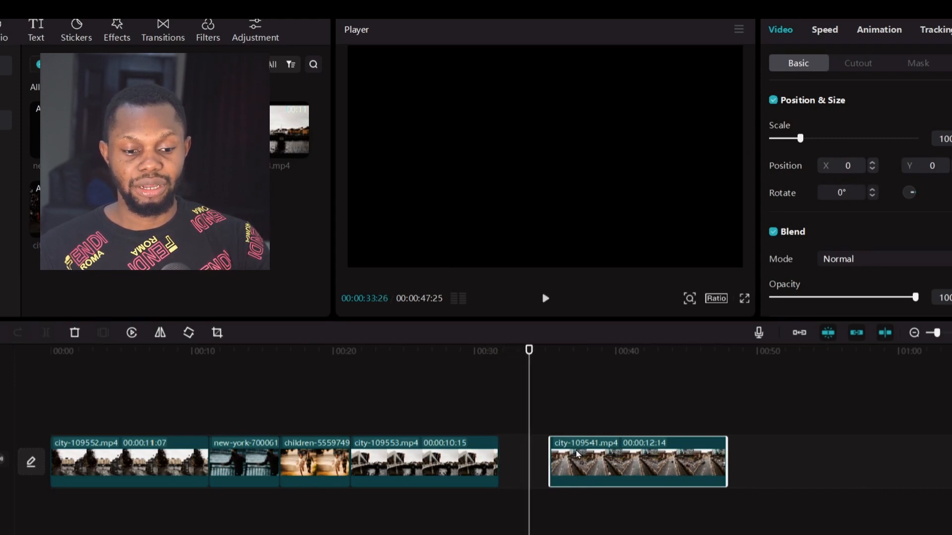
- Shift city-109541.mp4 closer to the preceding clip and turn the main track magnet back on
{"action": "left_click_drag", "start_coordinate": [578, 454], "coordinate": [545, 454]}
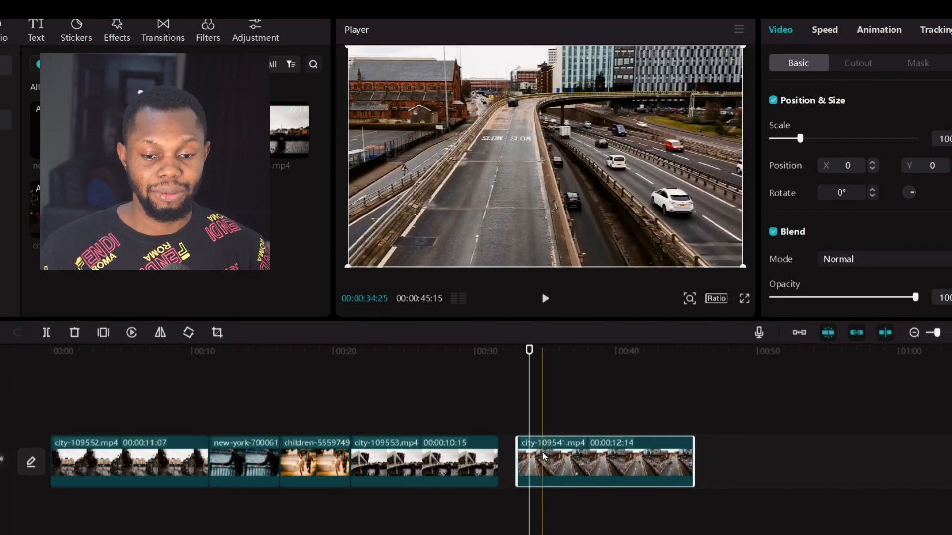
{"action": "left_click", "coordinate": [800, 333]}
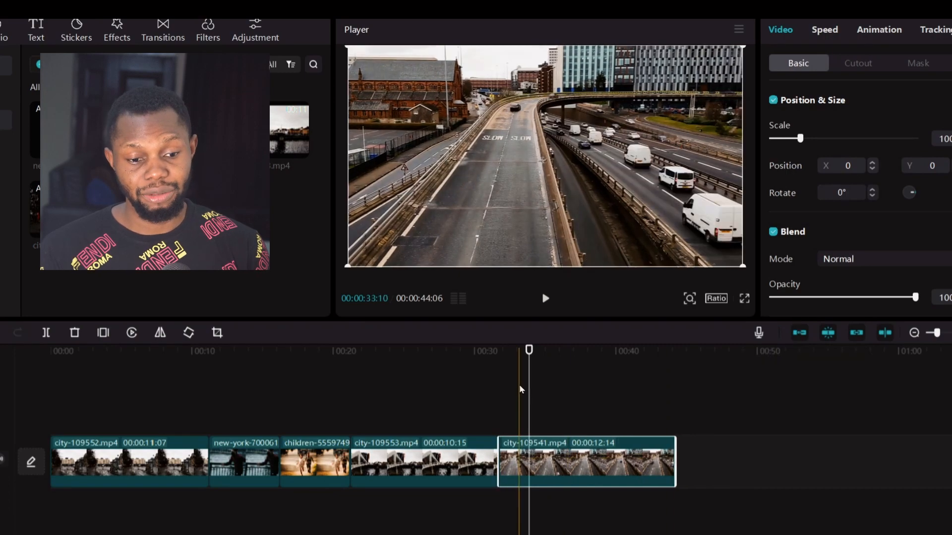
{"action": "left_click", "coordinate": [485, 362]}
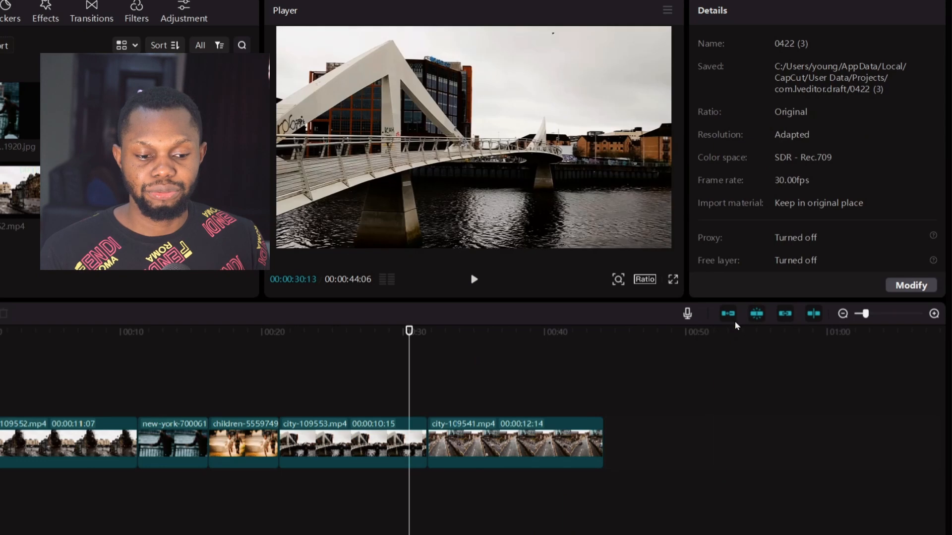
- Turn off auto snapping and move city-109541.mp4 onto a new track above city-109553.mp4
{"action": "left_click", "coordinate": [755, 315]}
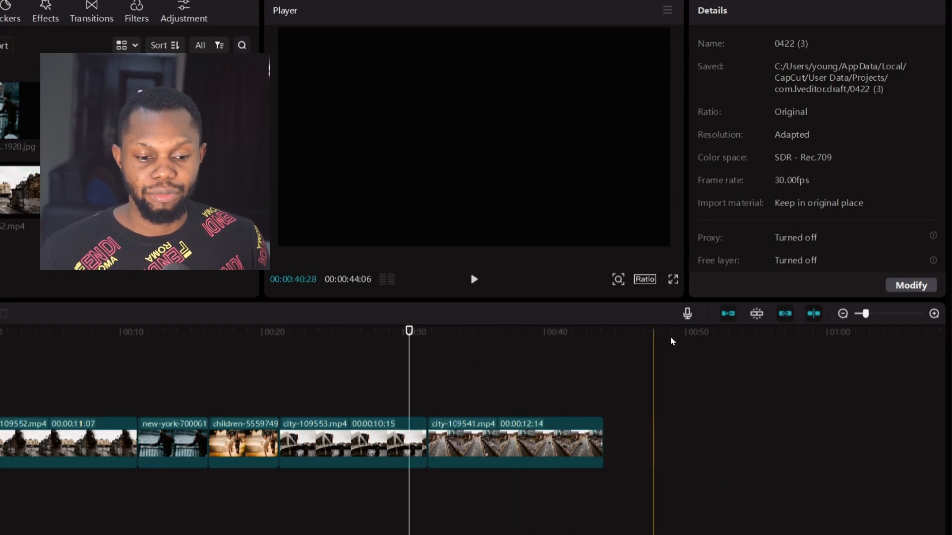
{"action": "left_click_drag", "start_coordinate": [445, 424], "coordinate": [316, 381]}
{"action": "mouse_move", "coordinate": [312, 380]}
{"action": "left_mouse_down"}
{"action": "mouse_move", "coordinate": [290, 379]}
{"action": "mouse_move", "coordinate": [313, 379]}
{"action": "mouse_move", "coordinate": [303, 379]}
{"action": "mouse_move", "coordinate": [318, 392]}
{"action": "left_mouse_up"}
{"action": "left_click", "coordinate": [285, 332]}
{"action": "left_click", "coordinate": [232, 332]}
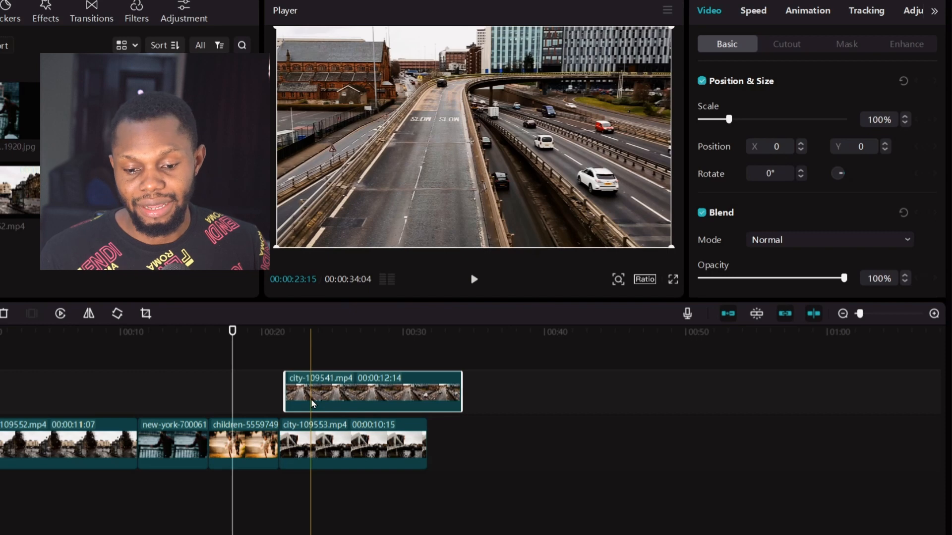
- Turn auto snapping back on, align city-109541.mp4 with the start of city-109553.mp4 on the upper track, and play across that point
{"action": "left_click", "coordinate": [759, 315]}
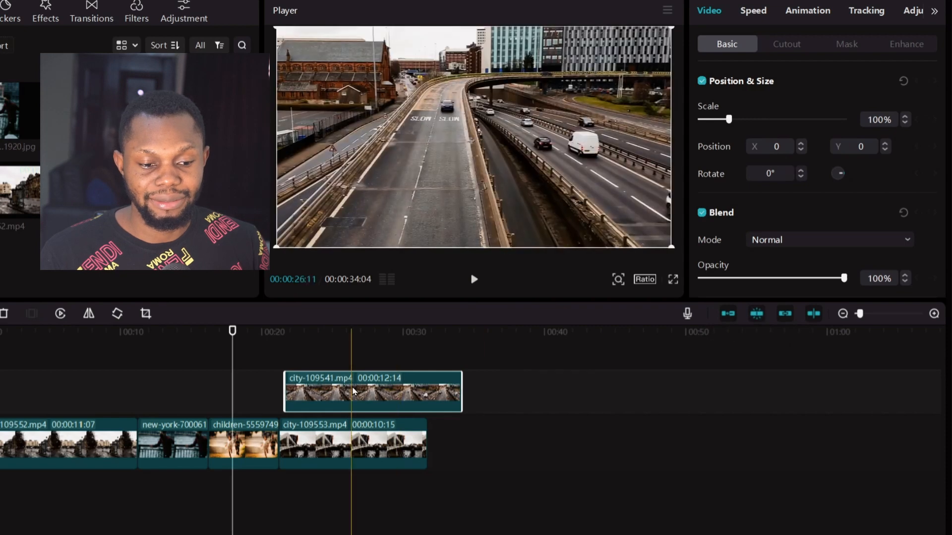
{"action": "mouse_move", "coordinate": [332, 388]}
{"action": "left_mouse_down"}
{"action": "mouse_move", "coordinate": [346, 392]}
{"action": "mouse_move", "coordinate": [287, 397]}
{"action": "mouse_move", "coordinate": [327, 395]}
{"action": "left_mouse_up"}
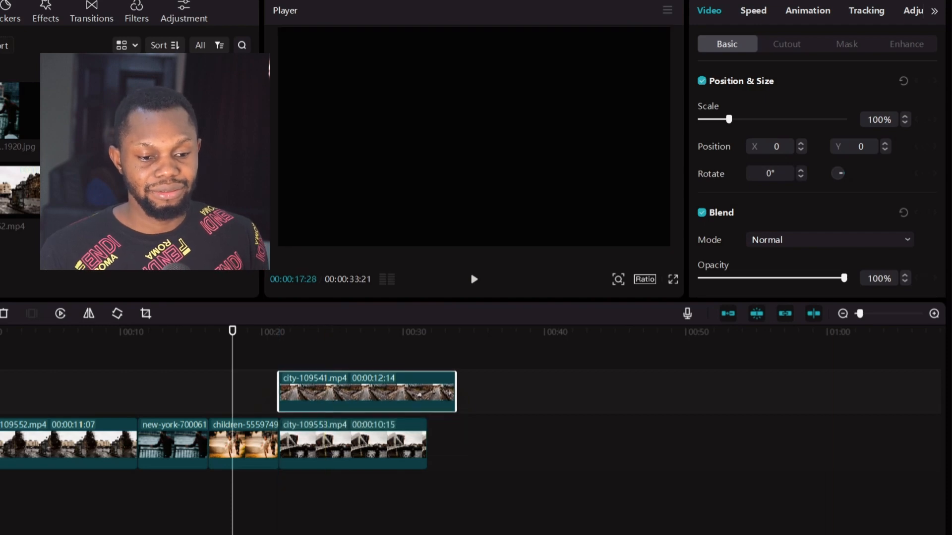
{"action": "left_click", "coordinate": [272, 346]}
{"action": "left_click", "coordinate": [272, 346]}
{"action": "key", "text": "space"}
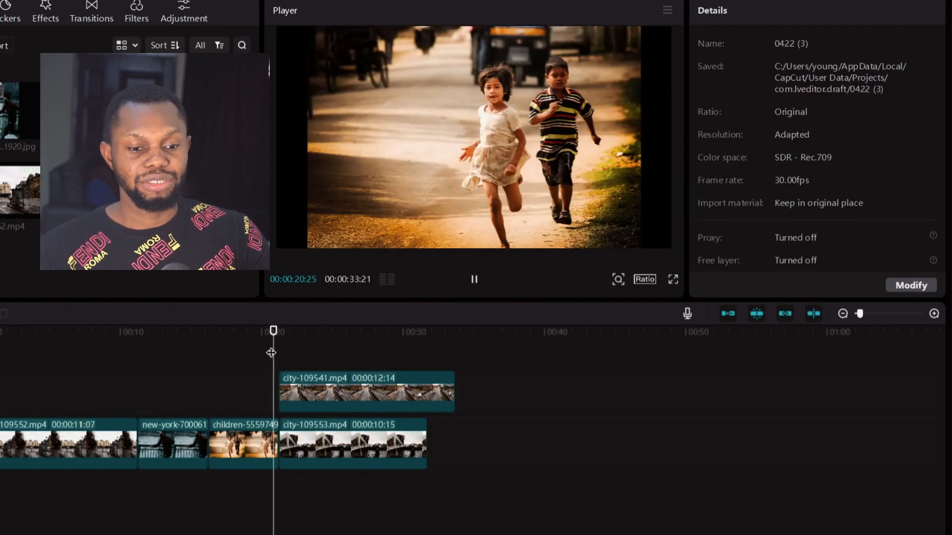
{"action": "key", "text": "space"}
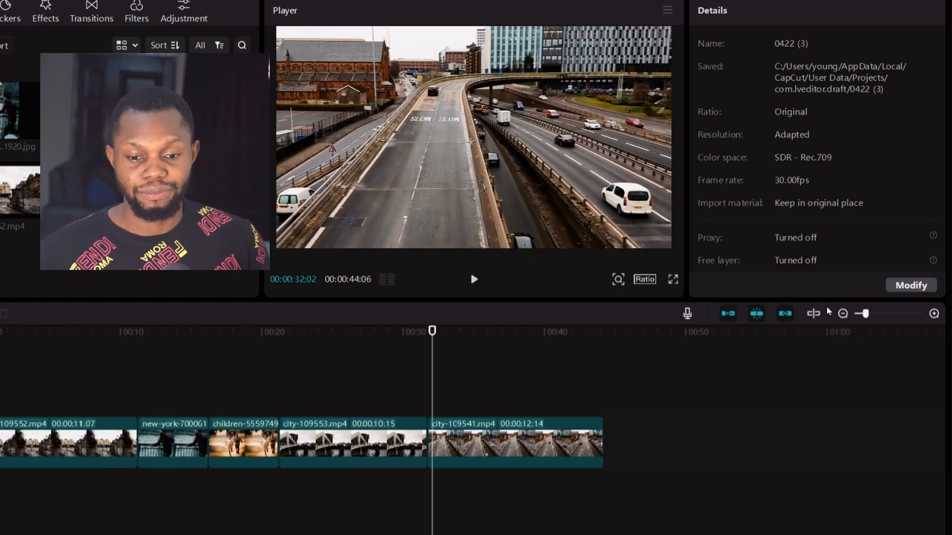
- Turn the preview axis back on and skim through the media thumbnails and timeline clips
{"action": "left_click", "coordinate": [816, 314]}
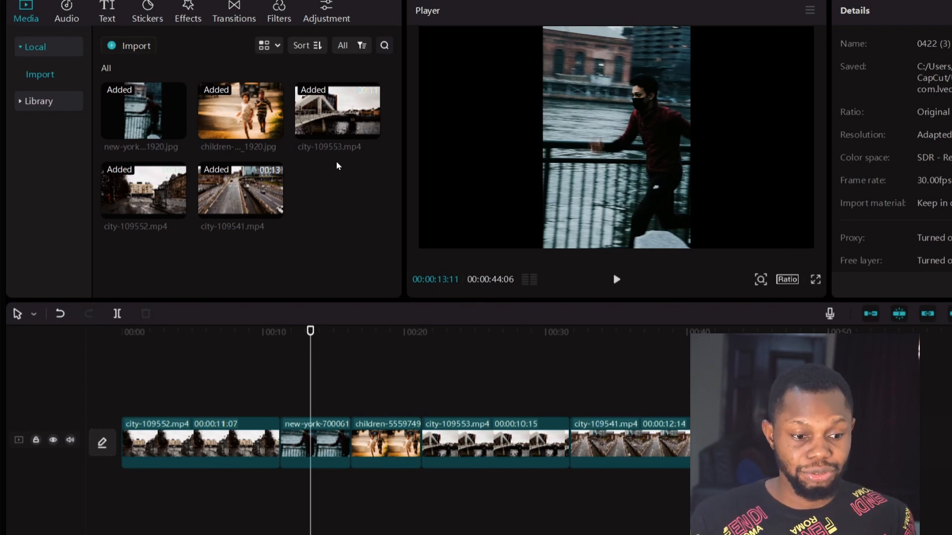
{"action": "left_click_drag", "start_coordinate": [197, 198], "coordinate": [212, 373]}
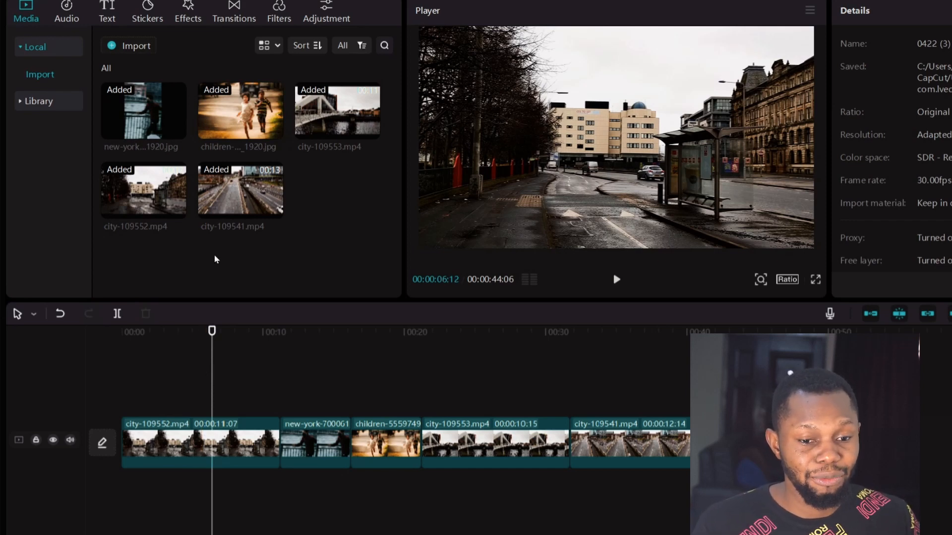
{"action": "left_click_drag", "start_coordinate": [132, 124], "coordinate": [151, 167]}
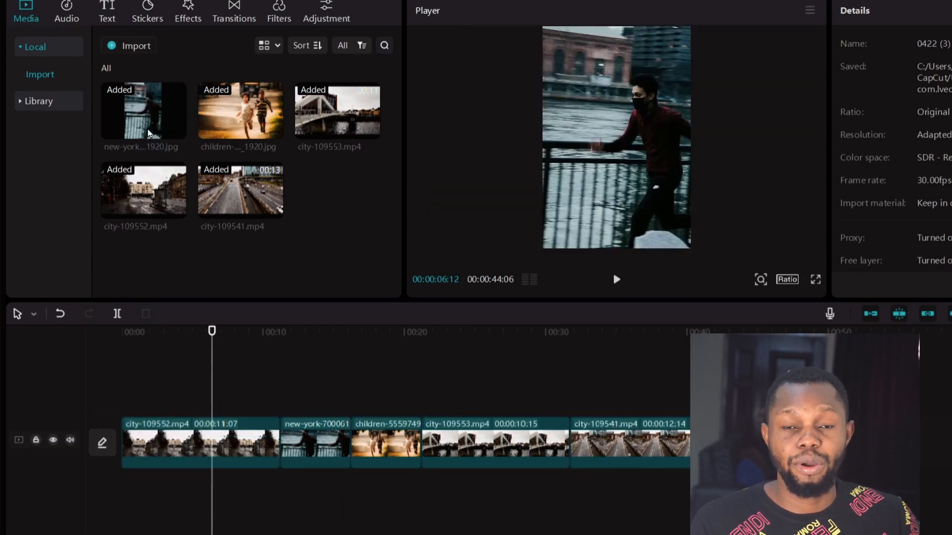
{"action": "mouse_move", "coordinate": [182, 110]}
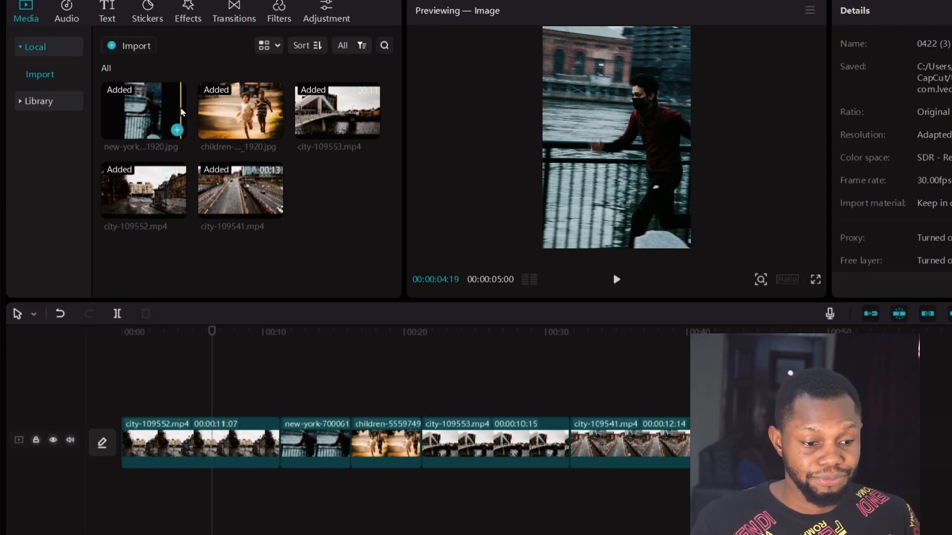
{"action": "left_click_drag", "start_coordinate": [176, 334], "coordinate": [385, 408]}
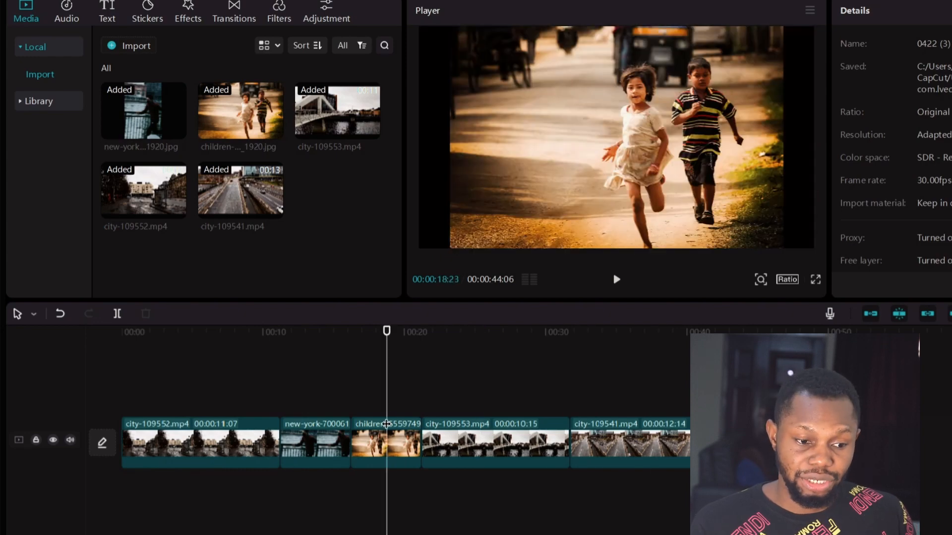
{"action": "left_click", "coordinate": [243, 332]}
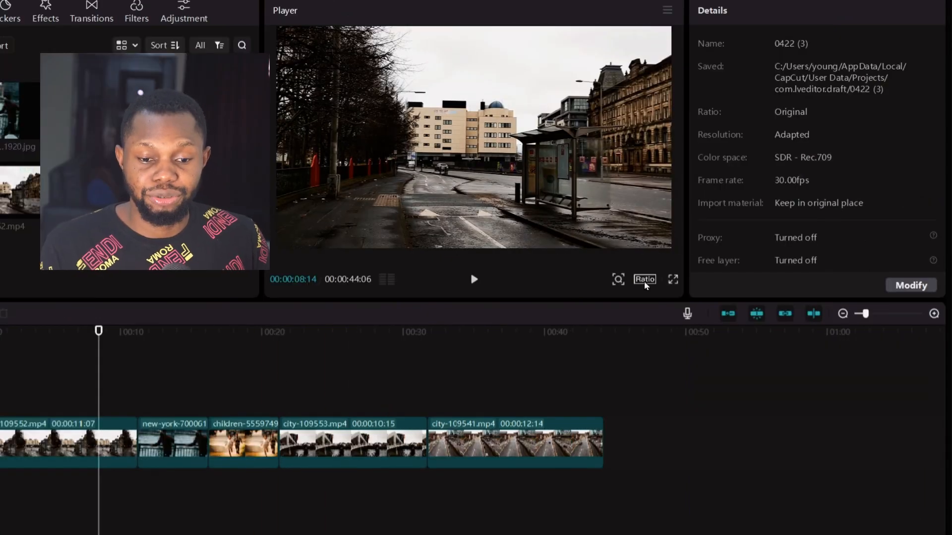
- Change the project's aspect ratio to vertical 9:16
{"action": "left_click", "coordinate": [645, 280]}
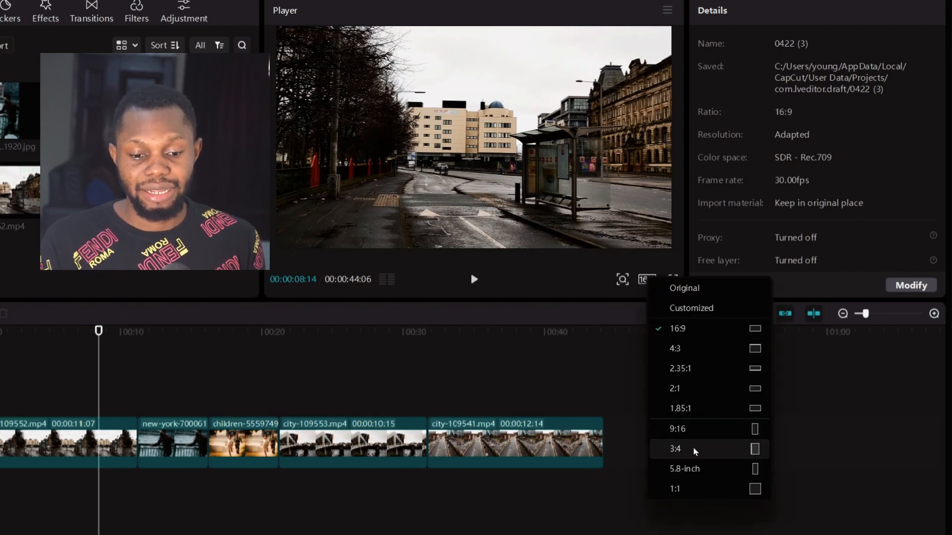
{"action": "left_click", "coordinate": [683, 426]}
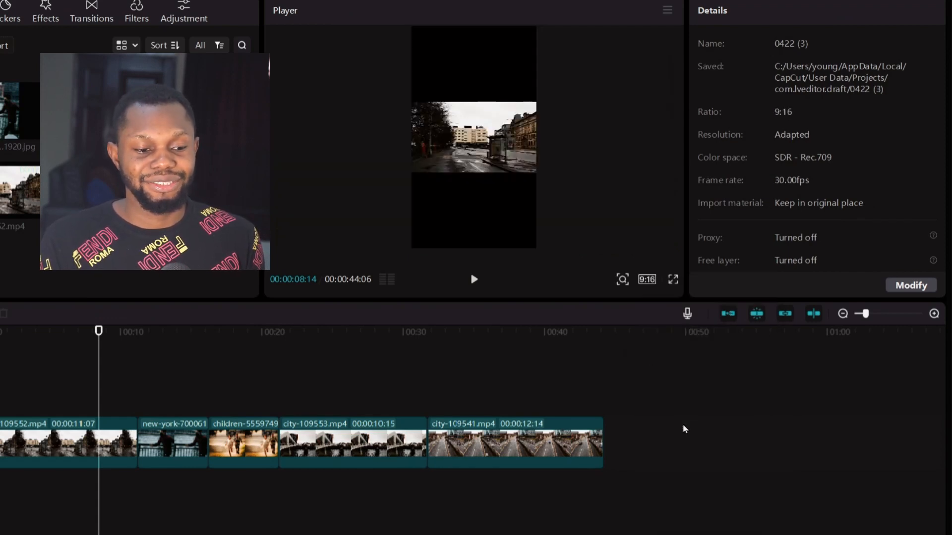
{"action": "left_click_drag", "start_coordinate": [96, 346], "coordinate": [65, 330]}
- Scale city-109552.mp4 to 319% to fill the vertical frame, shift it to Y 81, and play it from near the beginning
{"action": "left_click", "coordinate": [69, 444]}
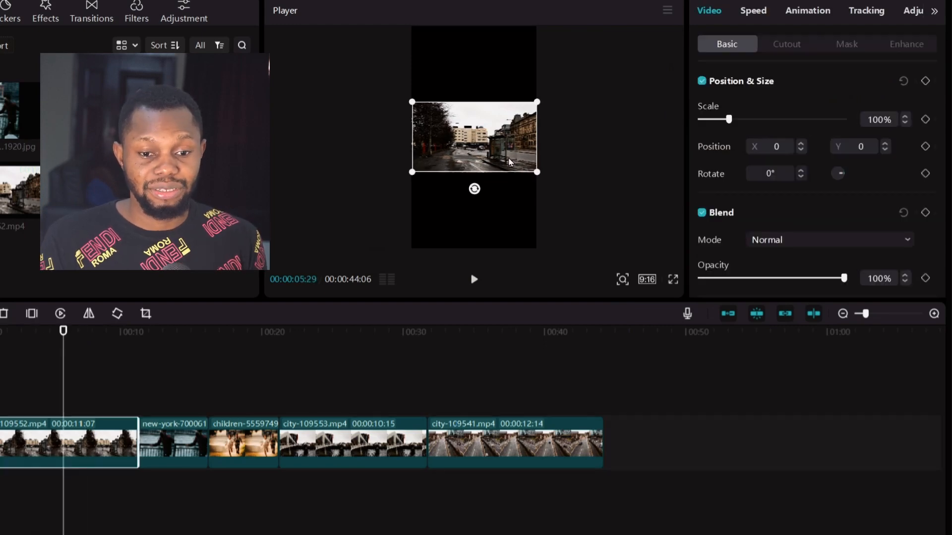
{"action": "left_click_drag", "start_coordinate": [729, 120], "coordinate": [795, 126]}
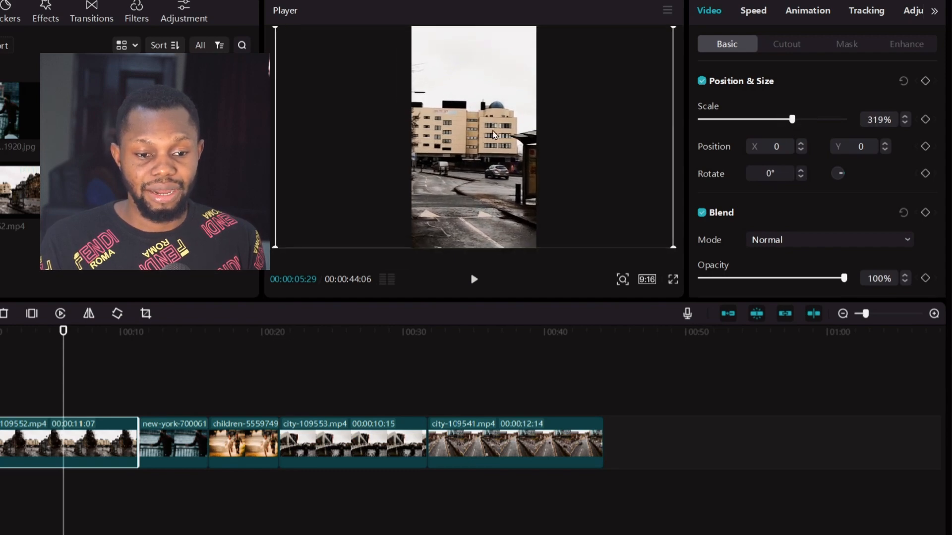
{"action": "mouse_move", "coordinate": [442, 133]}
{"action": "left_mouse_down"}
{"action": "mouse_move", "coordinate": [510, 138]}
{"action": "mouse_move", "coordinate": [388, 125]}
{"action": "mouse_move", "coordinate": [468, 140]}
{"action": "mouse_move", "coordinate": [438, 130]}
{"action": "mouse_move", "coordinate": [434, 143]}
{"action": "left_mouse_up"}
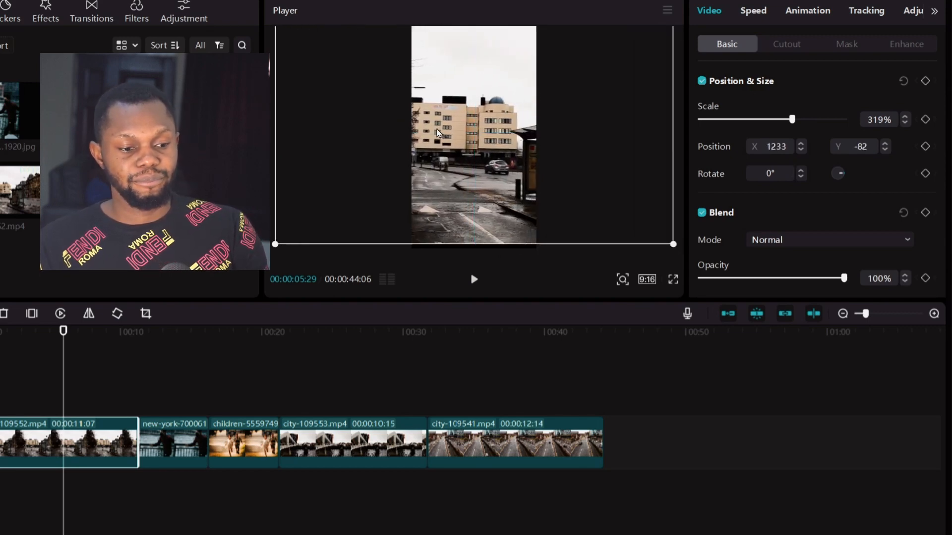
{"action": "left_click", "coordinate": [2, 337]}
{"action": "key", "text": "space"}
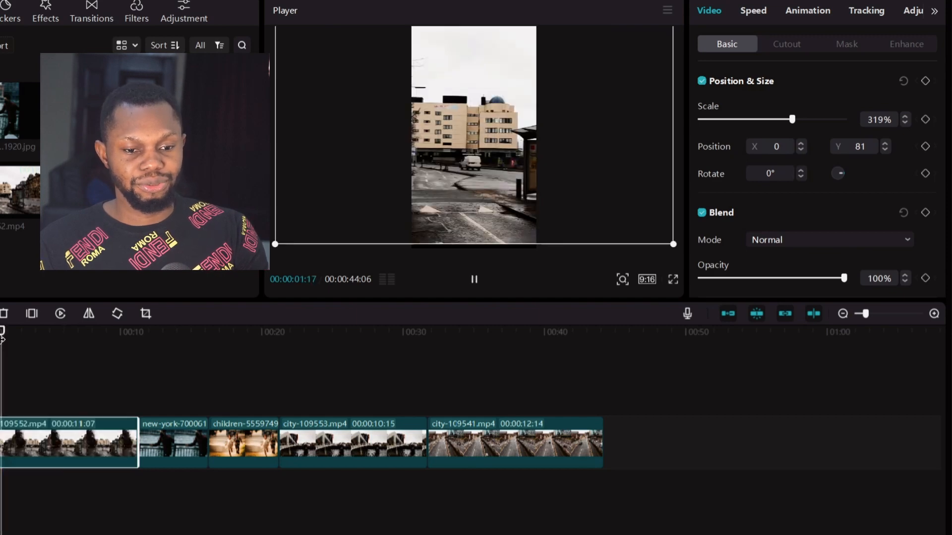
- Examine the customized ratio and resolution options in the project settings, and close them without saving
{"action": "left_click", "coordinate": [647, 279]}
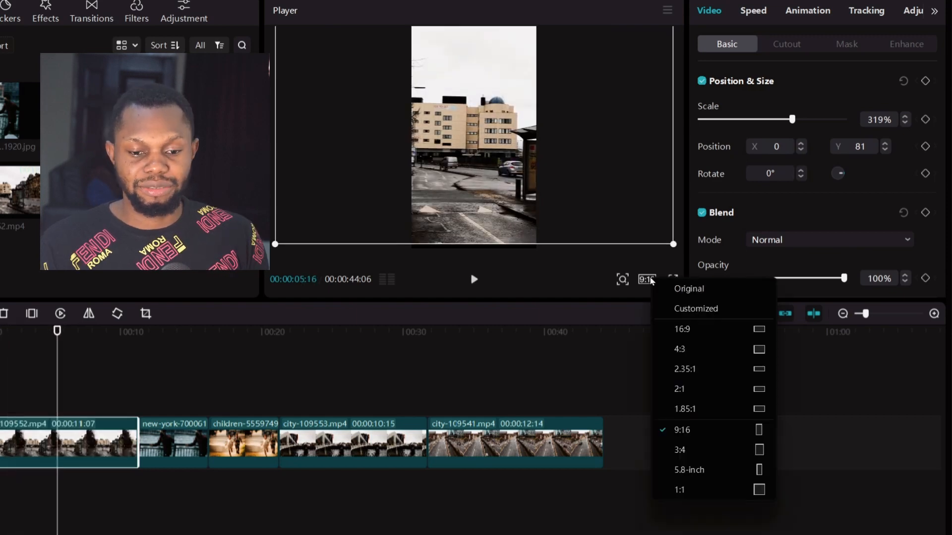
{"action": "left_click", "coordinate": [706, 312]}
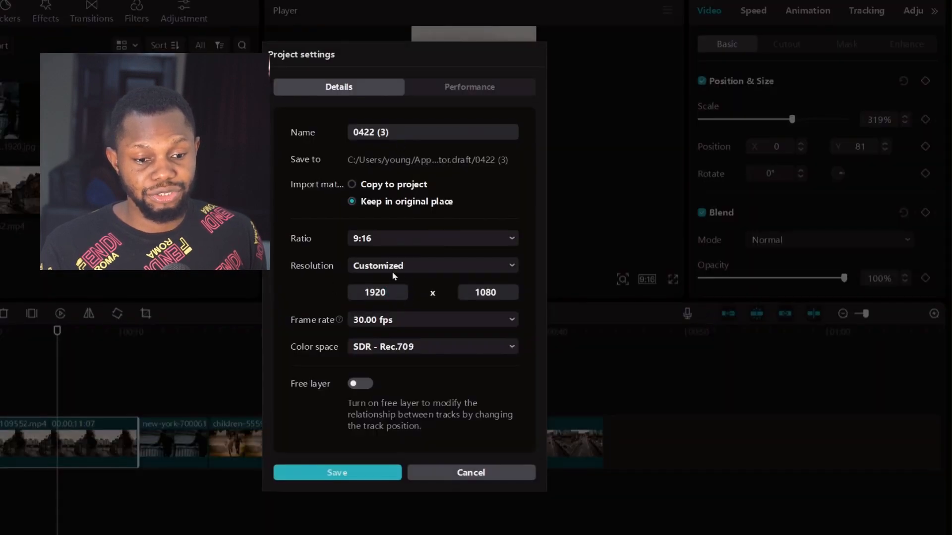
{"action": "double_click", "coordinate": [395, 292]}
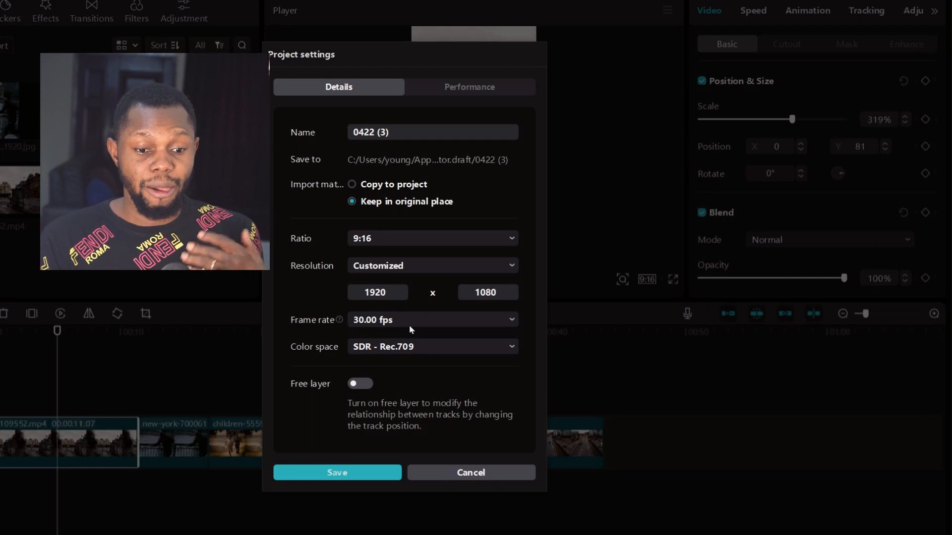
{"action": "left_click", "coordinate": [520, 473]}
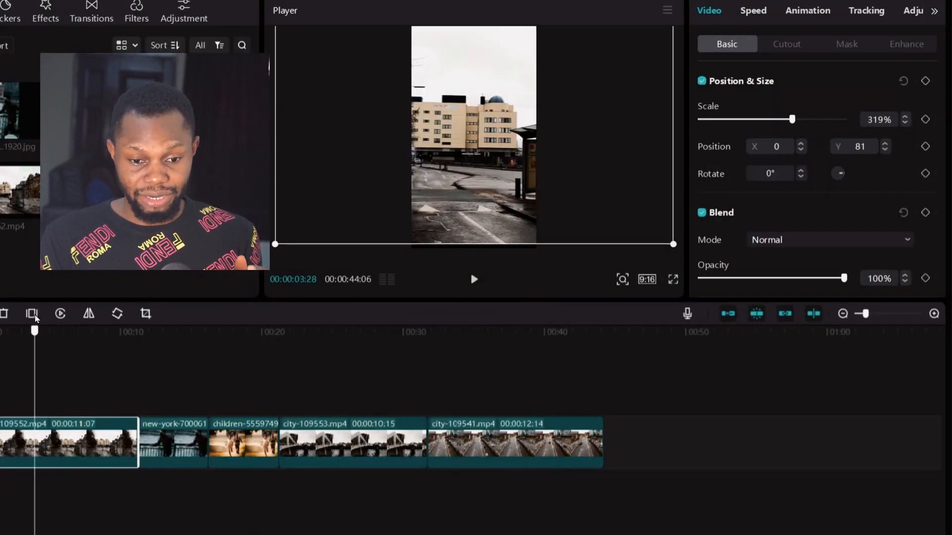
- Set the project's aspect ratio to 16:9 and restore city-109552.mp4 to 100% scale and Y position 0
{"action": "left_click", "coordinate": [86, 330]}
{"action": "left_click", "coordinate": [653, 283]}
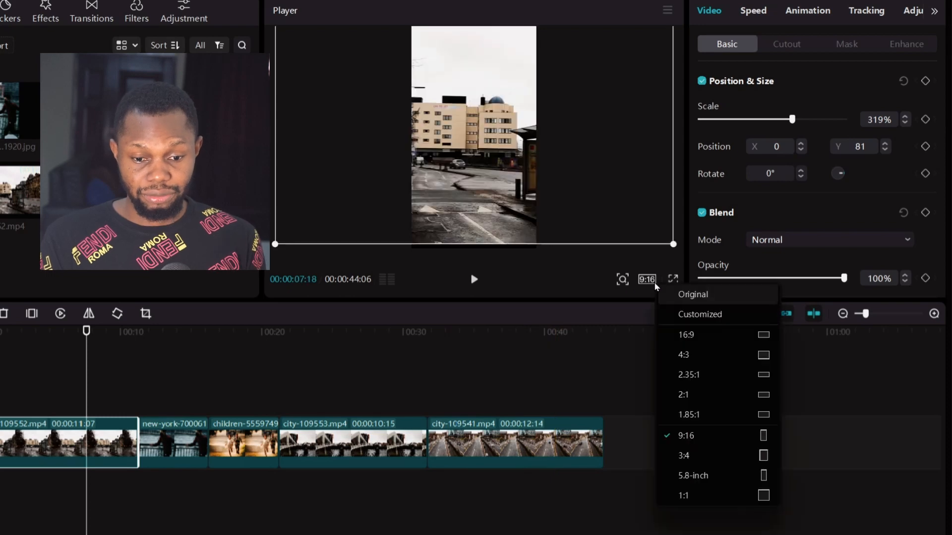
{"action": "left_click", "coordinate": [686, 335]}
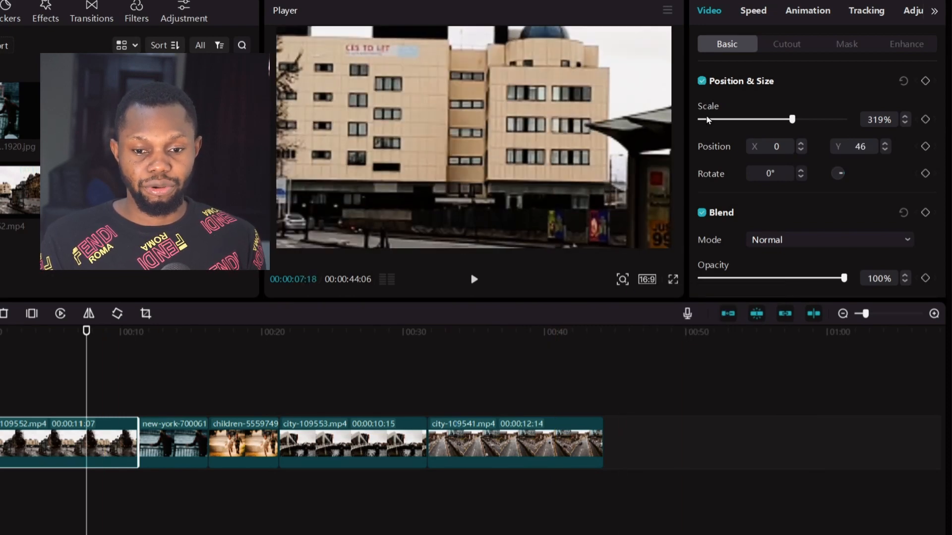
{"action": "key", "text": "ctrl+z"}
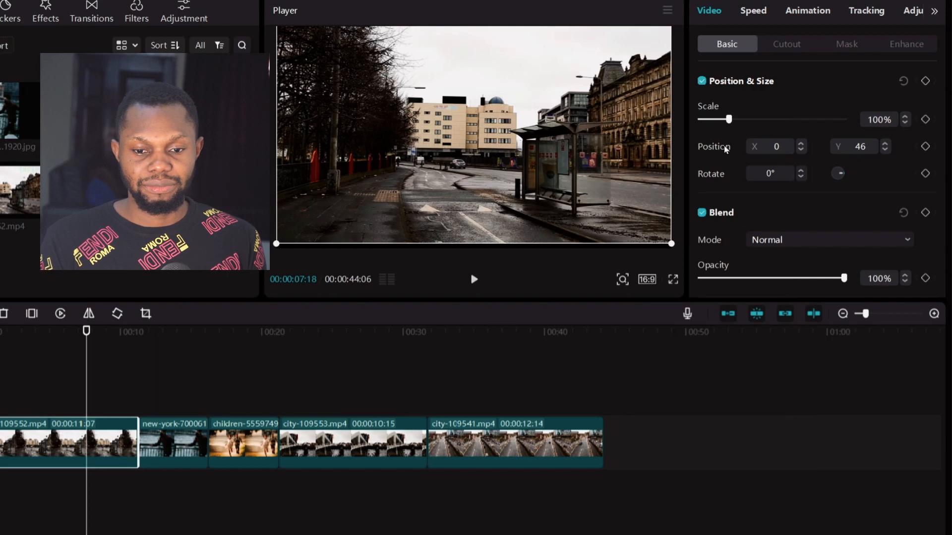
{"action": "key", "text": "ctrl+z"}
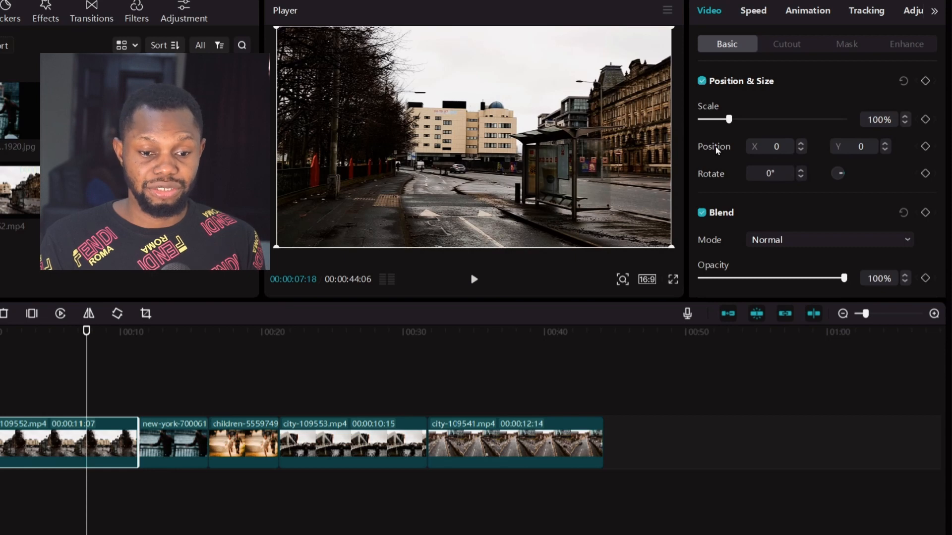
- With the Select tool, move the children-5559749 image clip past city-109553.mp4 and city-109541.mp4 on the main track
{"action": "left_click_drag", "start_coordinate": [86, 338], "coordinate": [168, 344]}
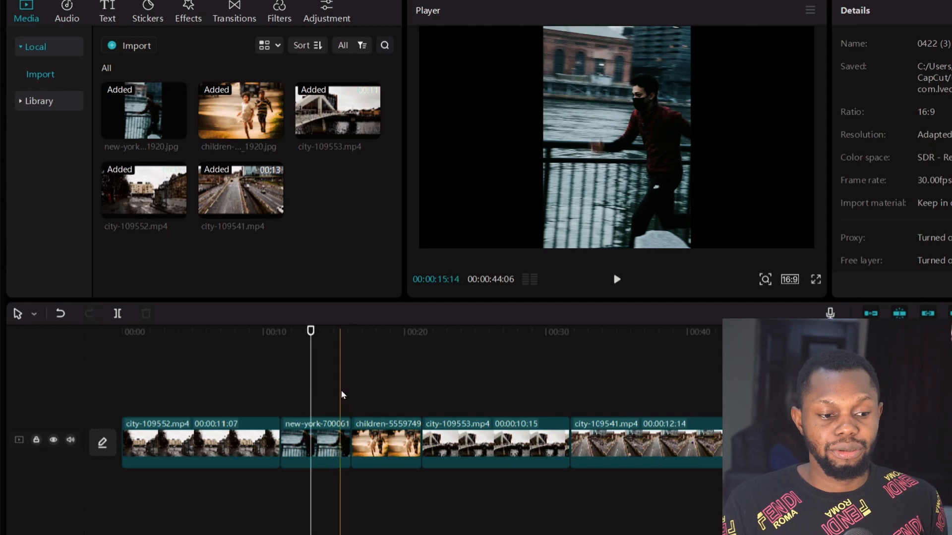
{"action": "left_click", "coordinate": [169, 333]}
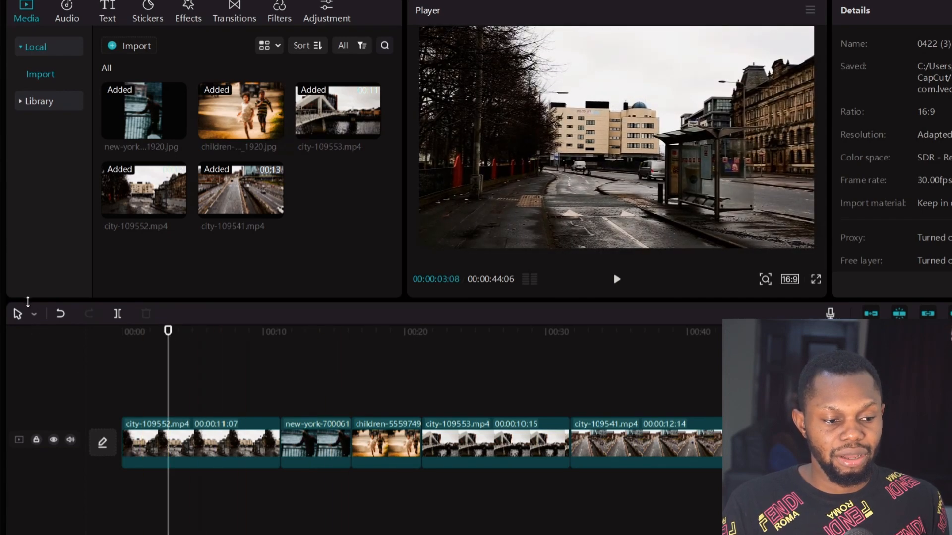
{"action": "left_click", "coordinate": [34, 314]}
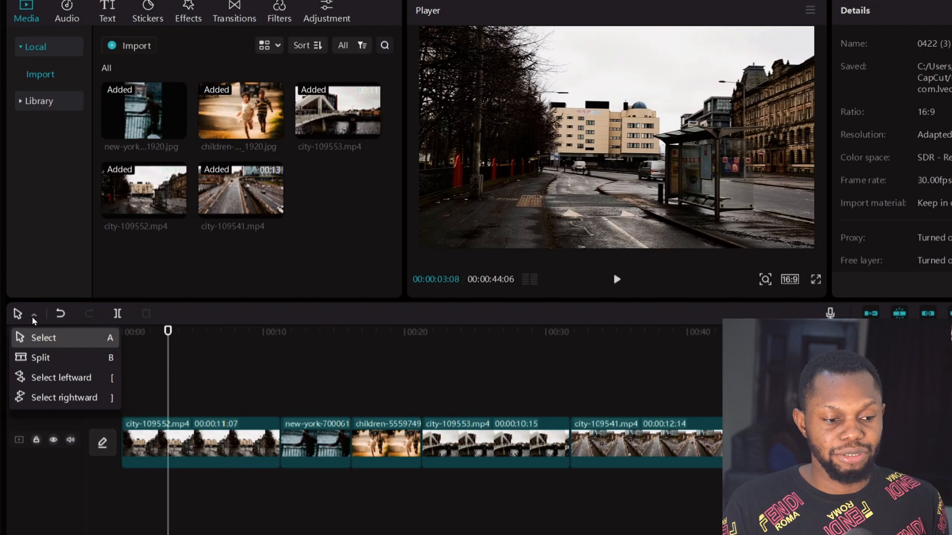
{"action": "left_click", "coordinate": [49, 339]}
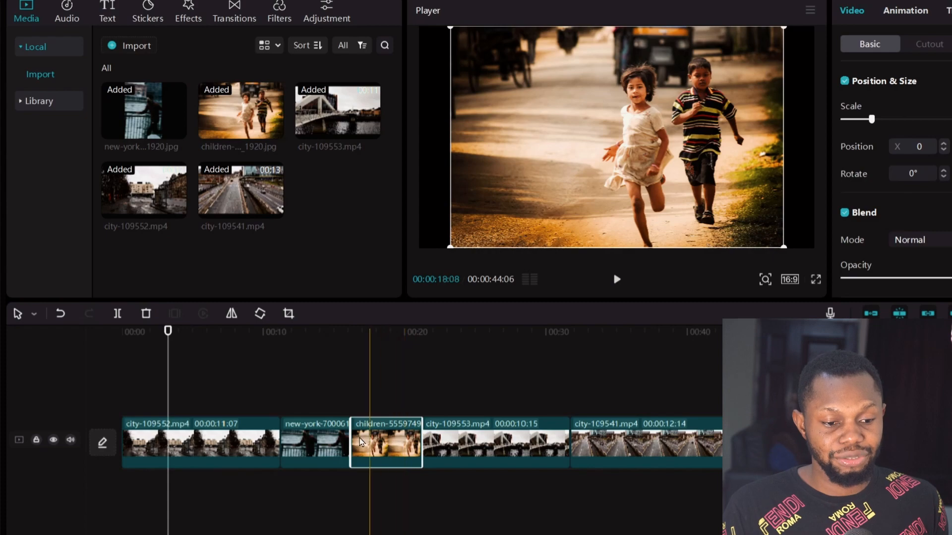
{"action": "left_click", "coordinate": [328, 372]}
{"action": "left_click_drag", "start_coordinate": [389, 453], "coordinate": [513, 458]}
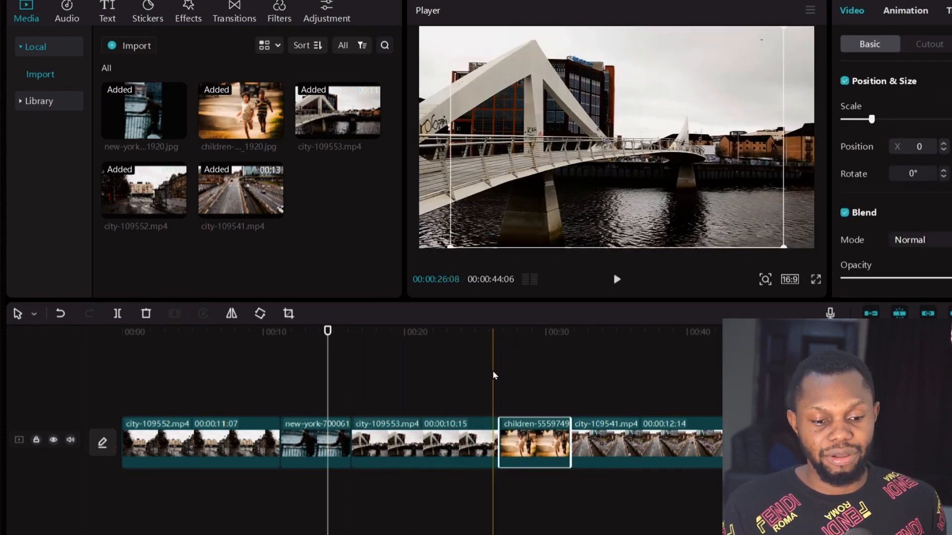
{"action": "left_click", "coordinate": [494, 374]}
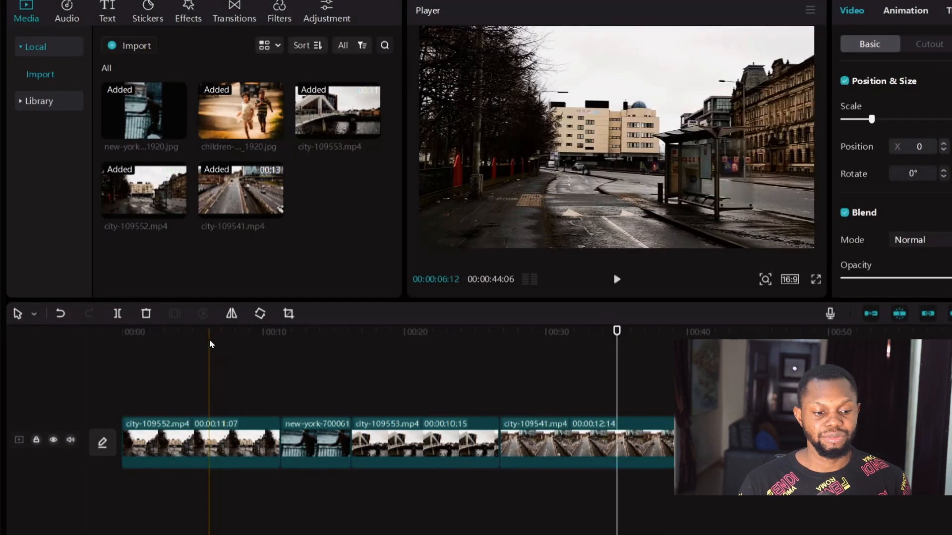
- Play the sequence from the very start, select city-109552.mp4, and pause playback partway through that clip
{"action": "left_click", "coordinate": [184, 332]}
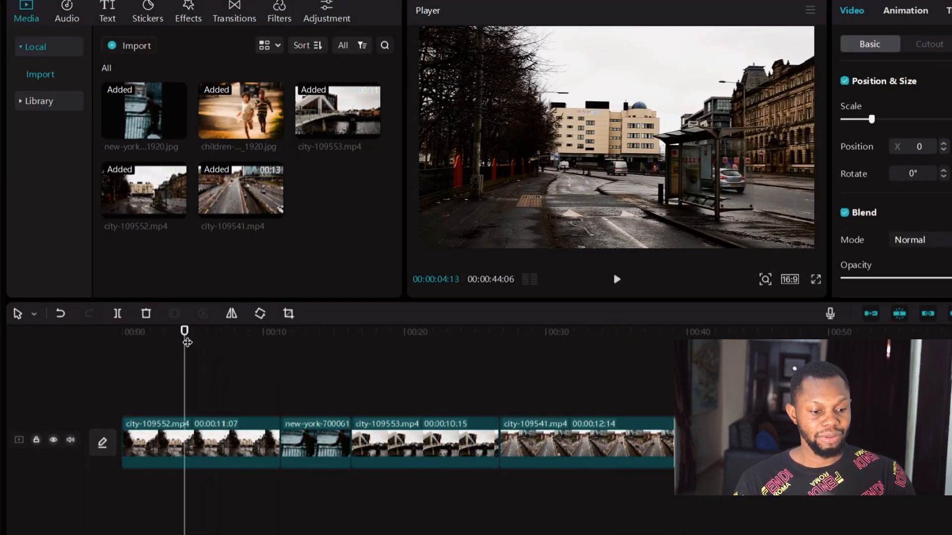
{"action": "left_click_drag", "start_coordinate": [185, 334], "coordinate": [84, 336]}
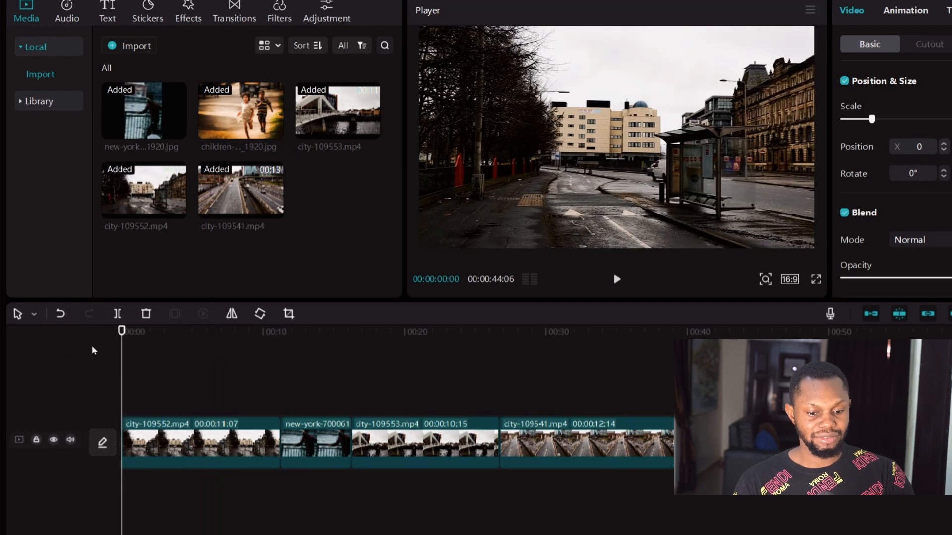
{"action": "key", "text": "space"}
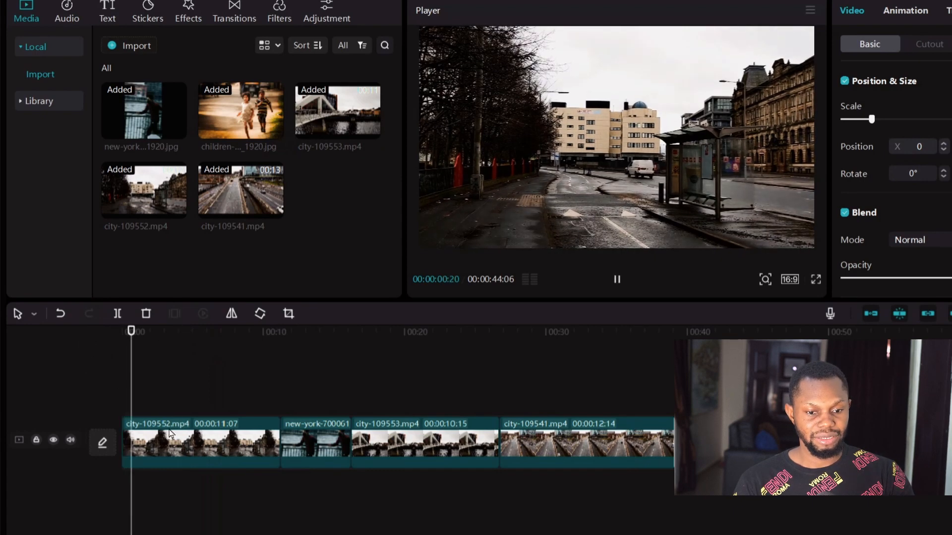
{"action": "left_click", "coordinate": [195, 451]}
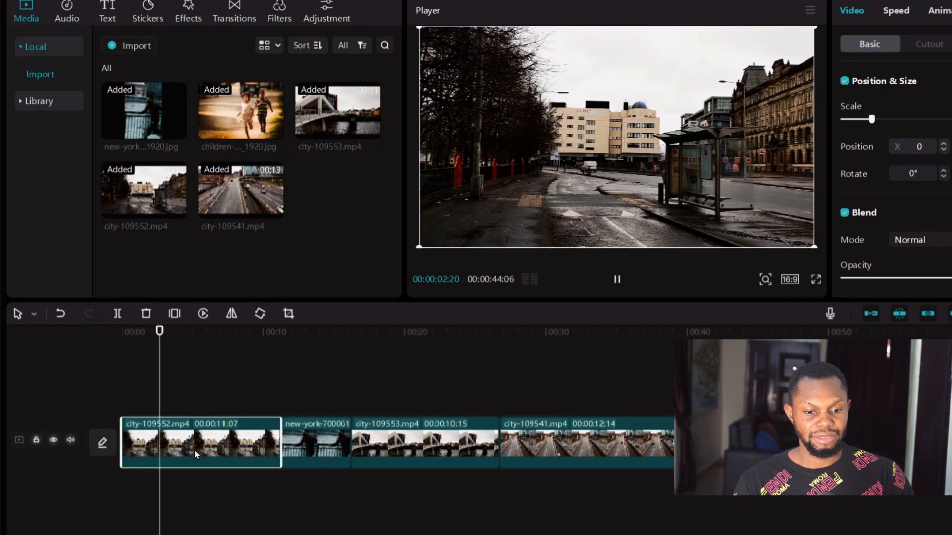
{"action": "key", "text": "space"}
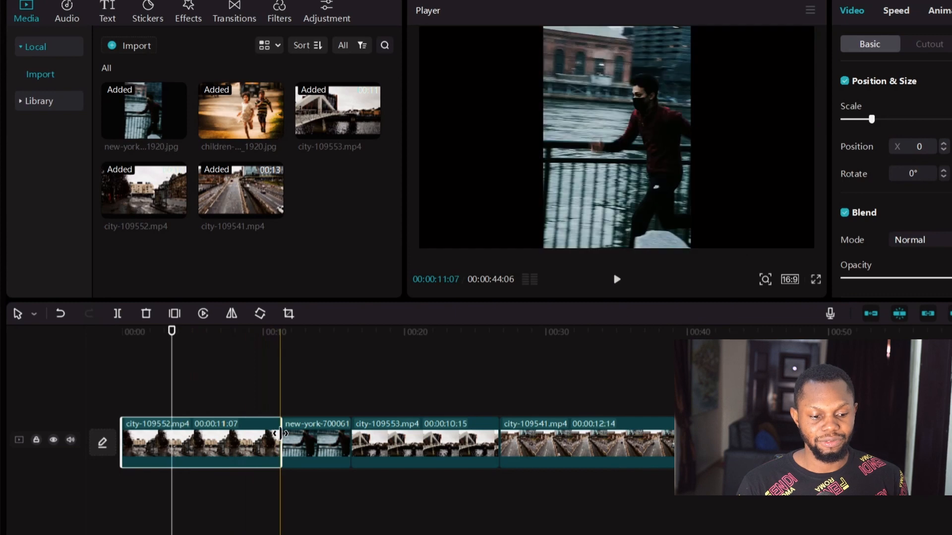
- Trim the end of city-109552.mp4 to about 3.5 seconds and the end of the new-york image clip to about 1.8 seconds
{"action": "left_click_drag", "start_coordinate": [279, 435], "coordinate": [172, 434]}
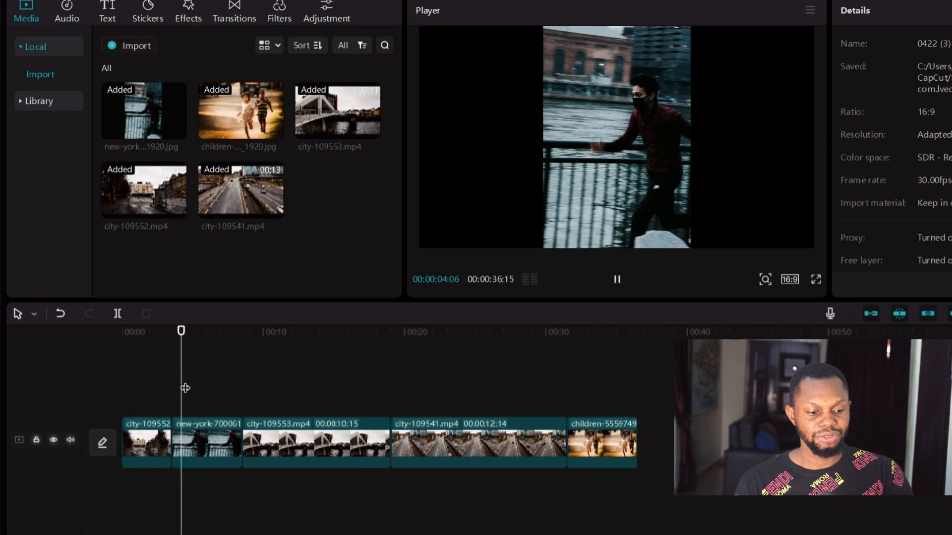
{"action": "key", "text": "space"}
{"action": "left_click", "coordinate": [214, 436]}
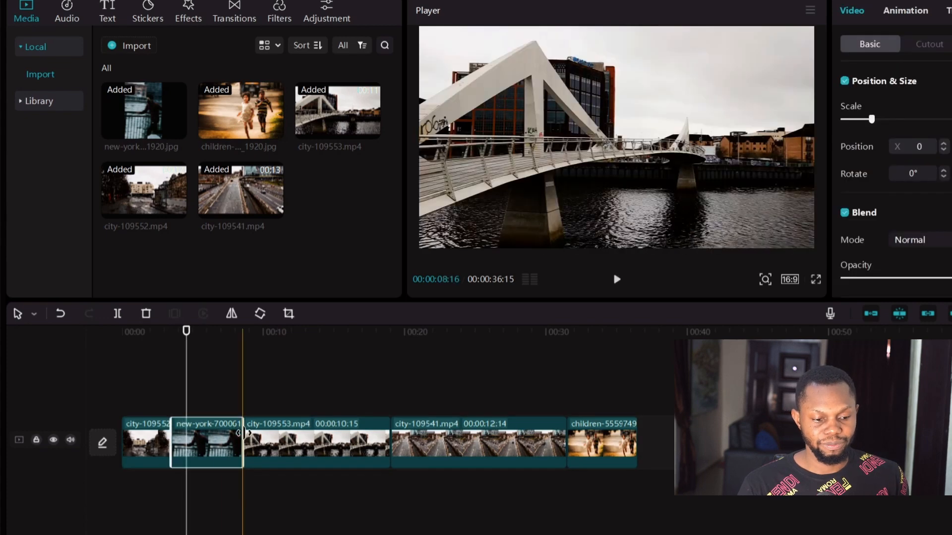
{"action": "left_click_drag", "start_coordinate": [243, 432], "coordinate": [204, 434]}
{"action": "key", "text": "space"}
{"action": "left_click", "coordinate": [184, 353]}
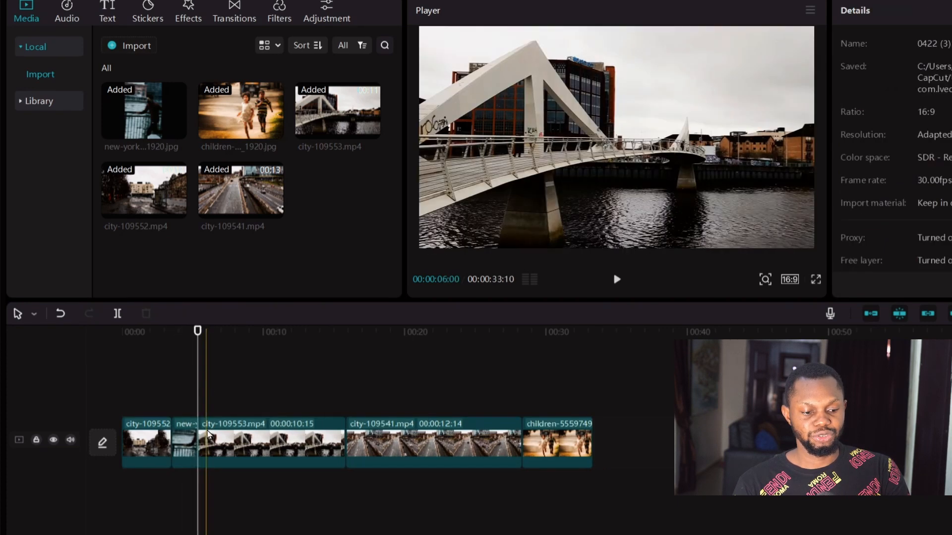
- Trim the start of city-109553.mp4 to leave a duration of about 00:00:09:02, and play back the cut before it
{"action": "left_click", "coordinate": [208, 431]}
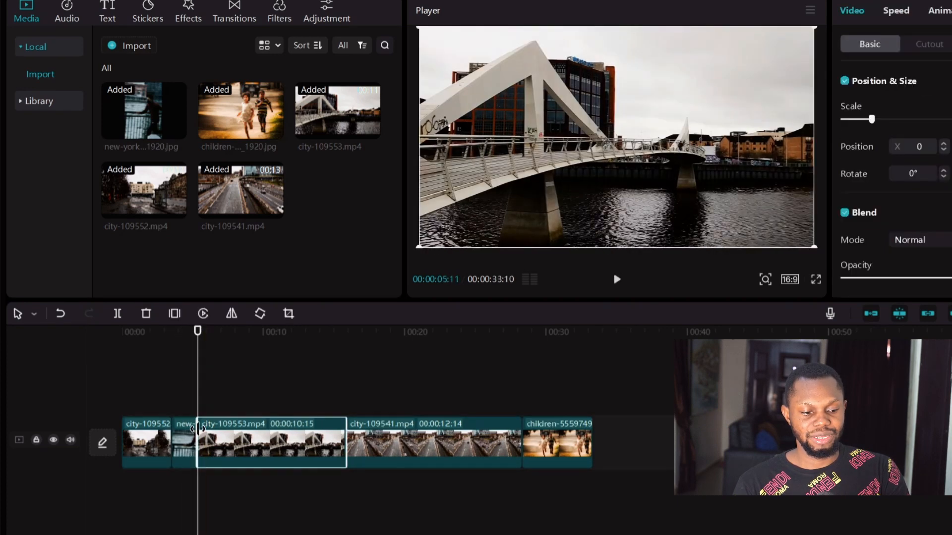
{"action": "left_click_drag", "start_coordinate": [198, 430], "coordinate": [219, 433]}
{"action": "left_click", "coordinate": [185, 382]}
{"action": "key", "text": "space"}
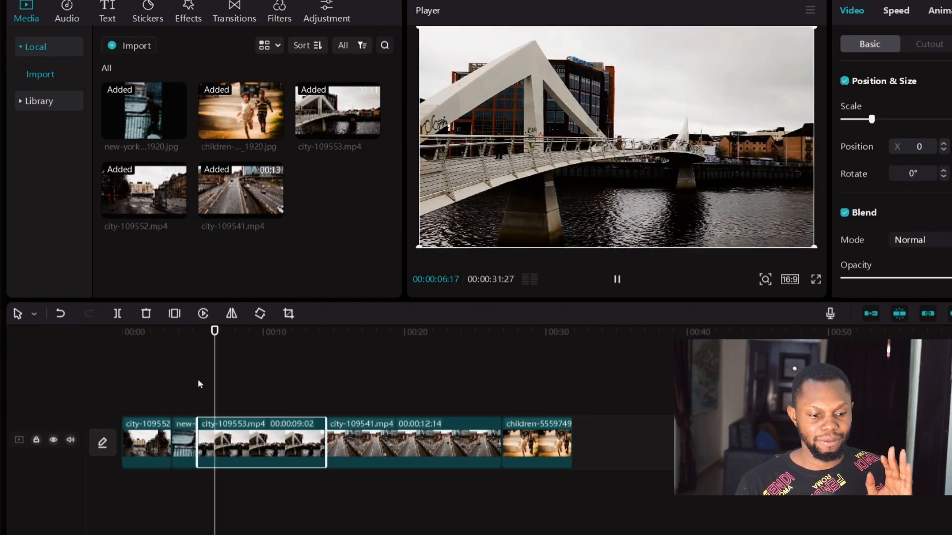
{"action": "key", "text": "space"}
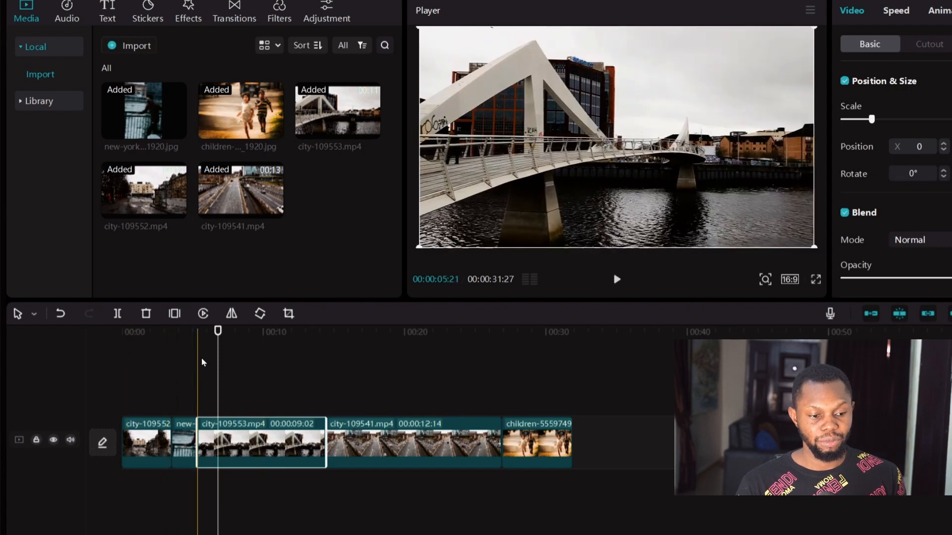
{"action": "left_click", "coordinate": [189, 335]}
{"action": "left_click_drag", "start_coordinate": [188, 335], "coordinate": [270, 372]}
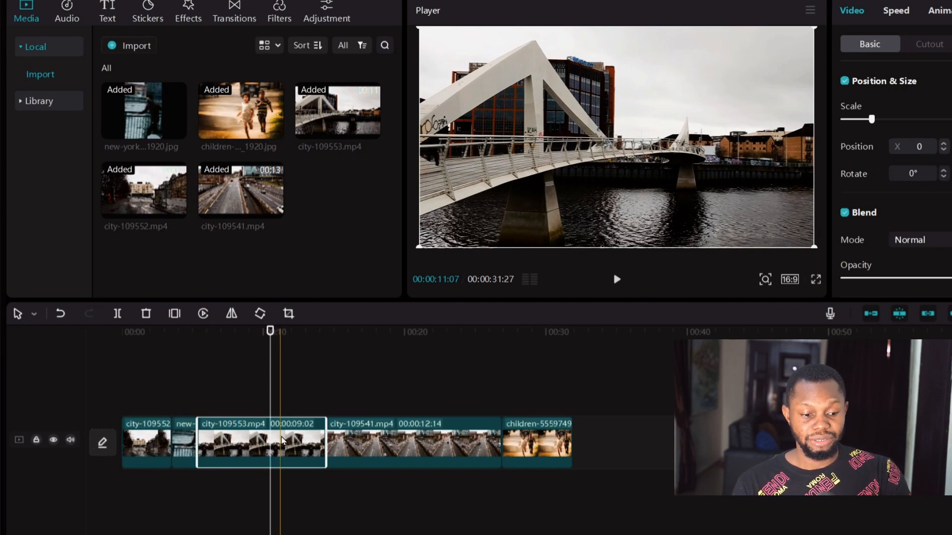
- Split city-109541.mp4 at about 21 seconds with the Split tool, and return to the Select tool
{"action": "key", "text": "b"}
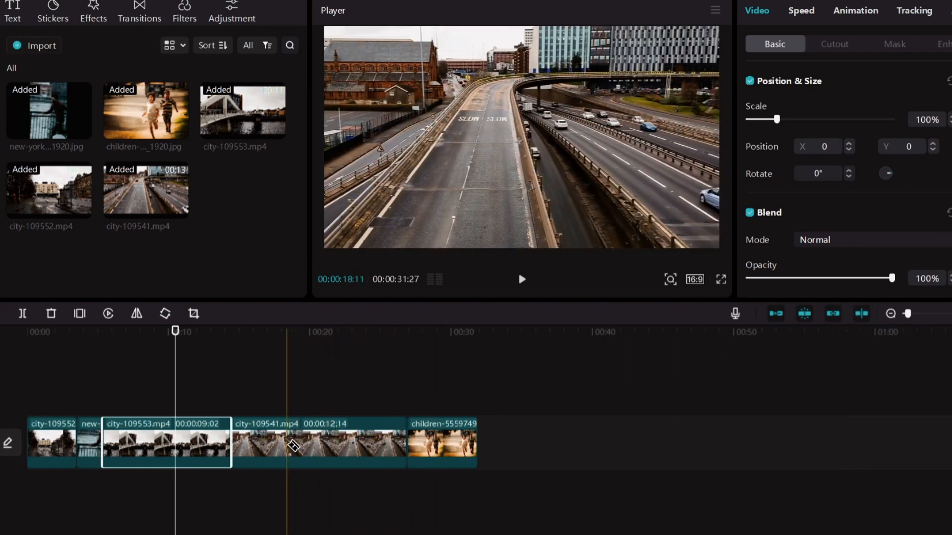
{"action": "left_click", "coordinate": [328, 443]}
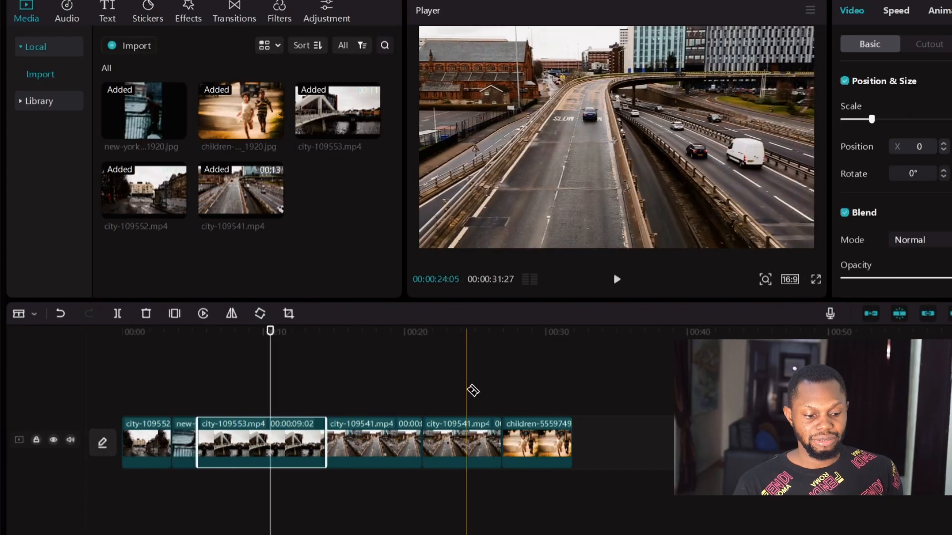
{"action": "key", "text": "a"}
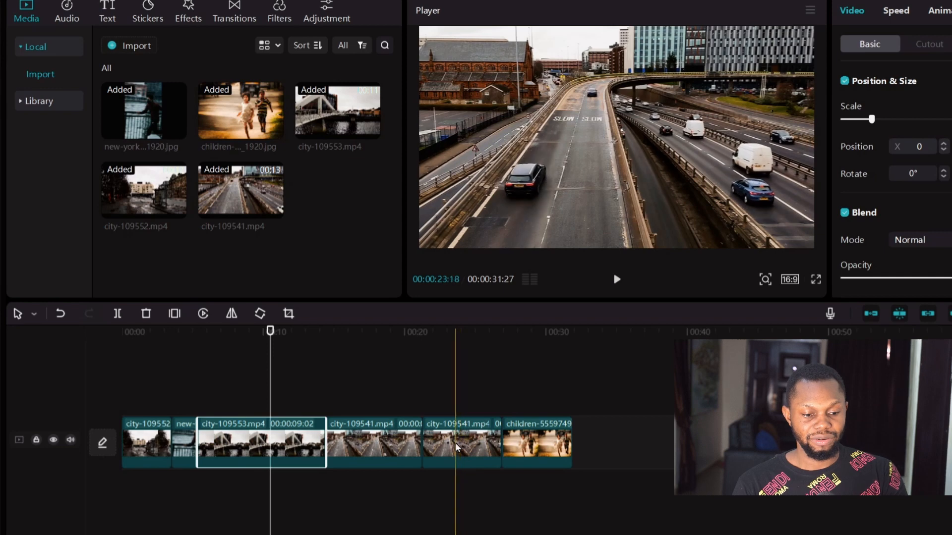
- Delete the first piece of the split city-109541.mp4 clip from the main track
{"action": "left_click", "coordinate": [455, 446]}
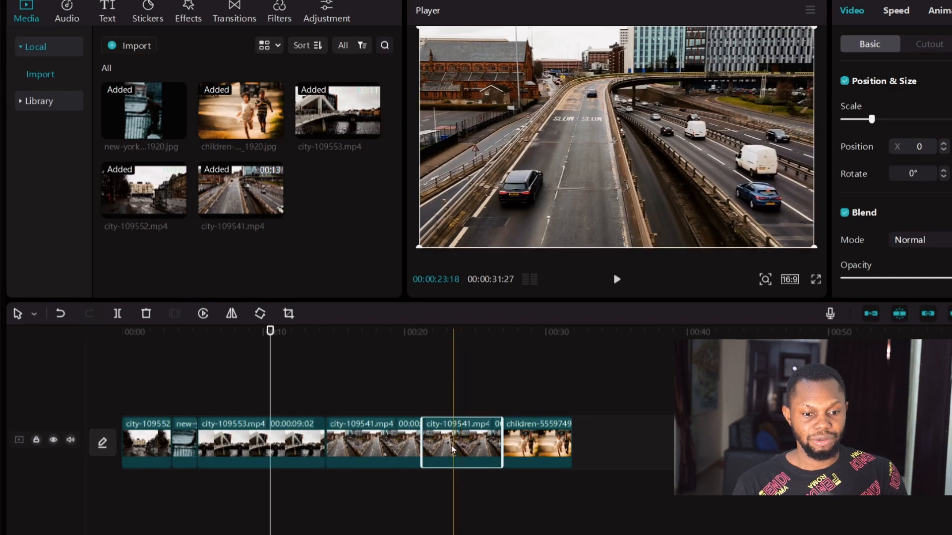
{"action": "left_click", "coordinate": [402, 446]}
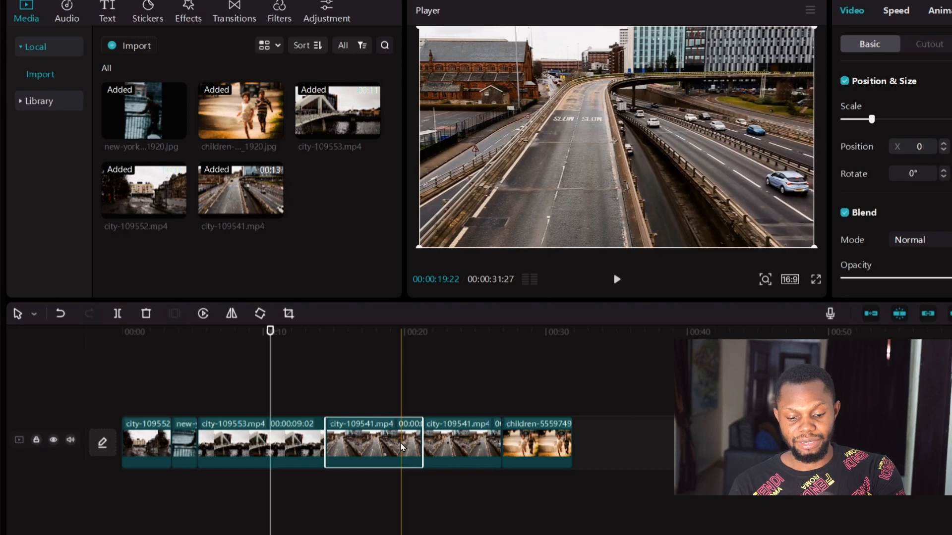
{"action": "key", "text": "Delete"}
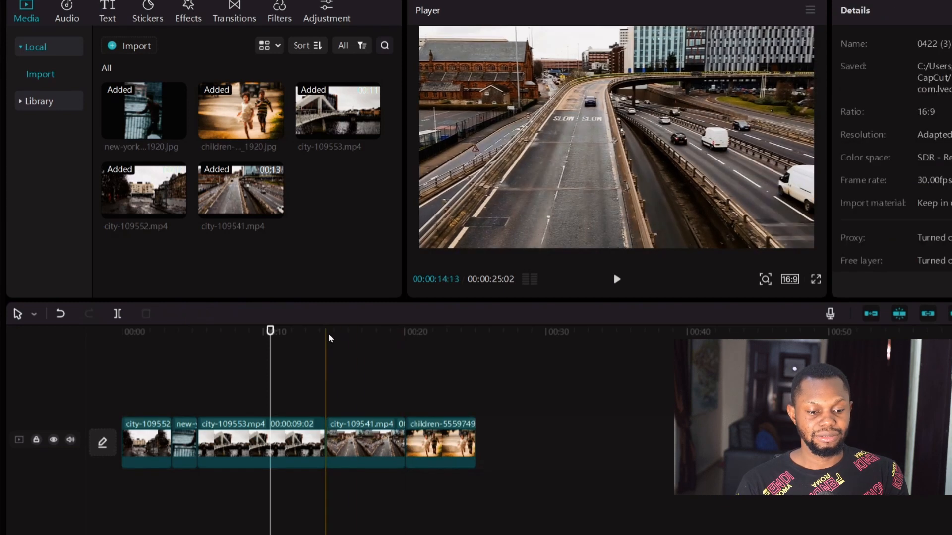
- Play the shortened sequence at the new cut and over its opening clips, and return the playhead to the very start
{"action": "left_click", "coordinate": [326, 337]}
{"action": "key", "text": "space"}
{"action": "key", "text": "space"}
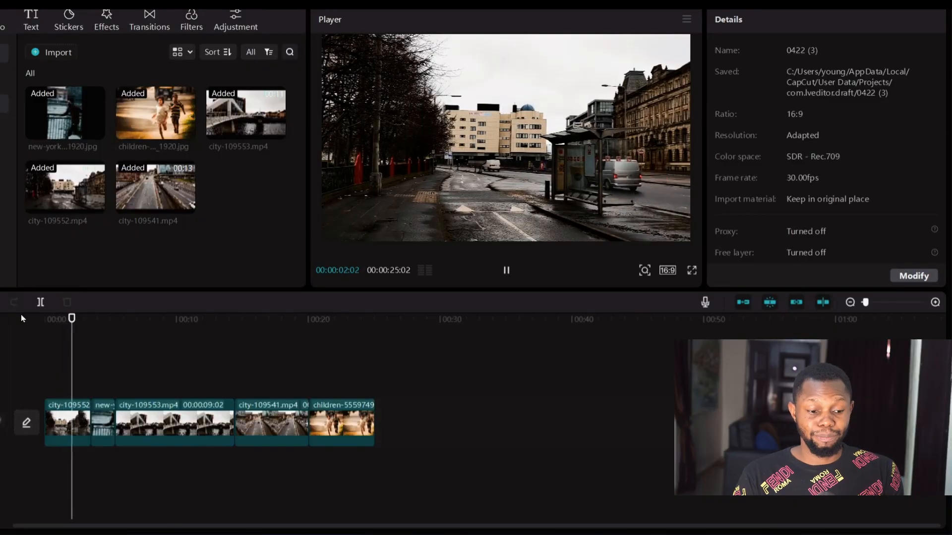
{"action": "key", "text": "space"}
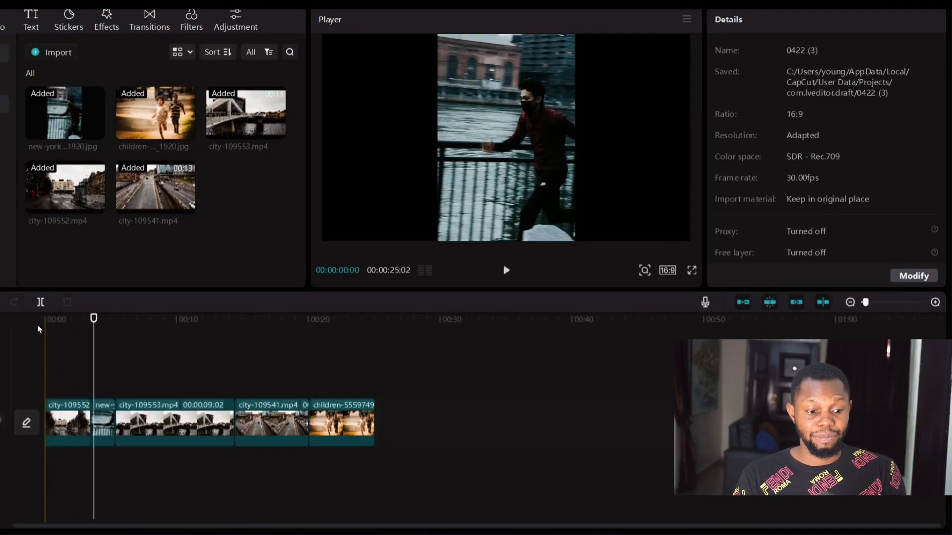
{"action": "left_click", "coordinate": [44, 319]}
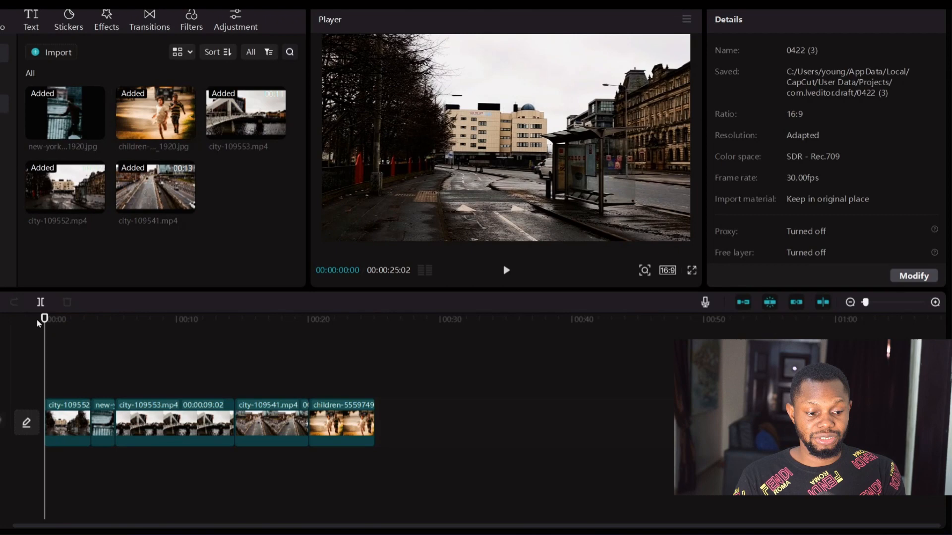
- Try the Pendulum 2 combo animation on city-109552.mp4, and reset the clip's animation to None
{"action": "left_click", "coordinate": [68, 425]}
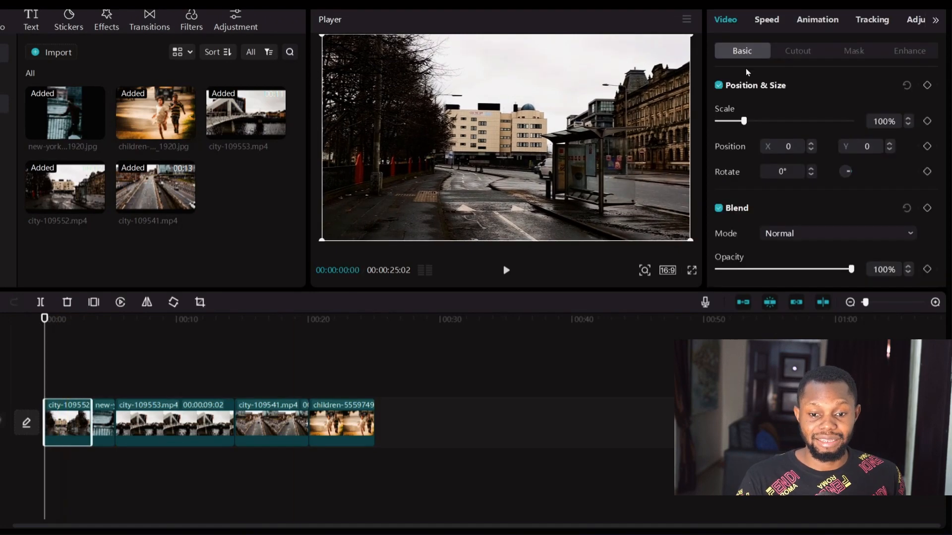
{"action": "left_click", "coordinate": [826, 22]}
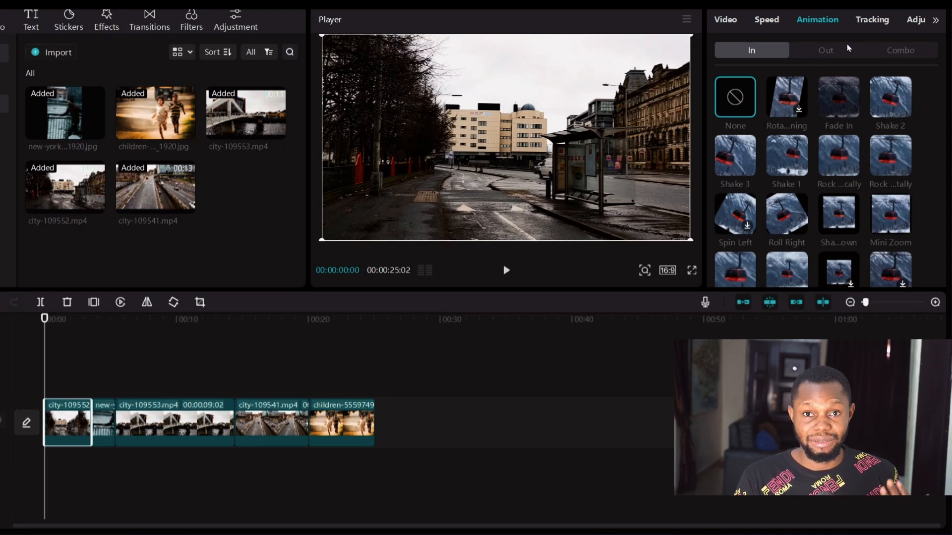
{"action": "left_click", "coordinate": [897, 52]}
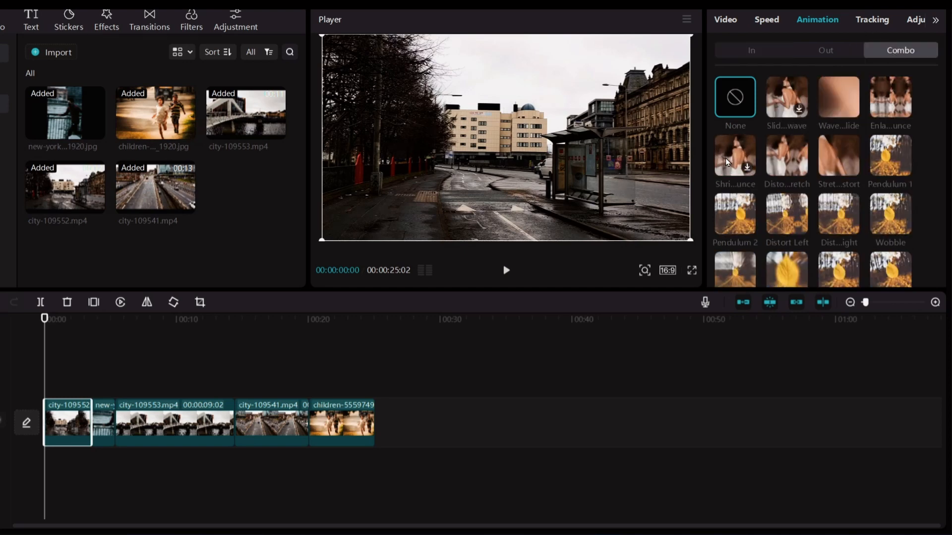
{"action": "left_click", "coordinate": [730, 214]}
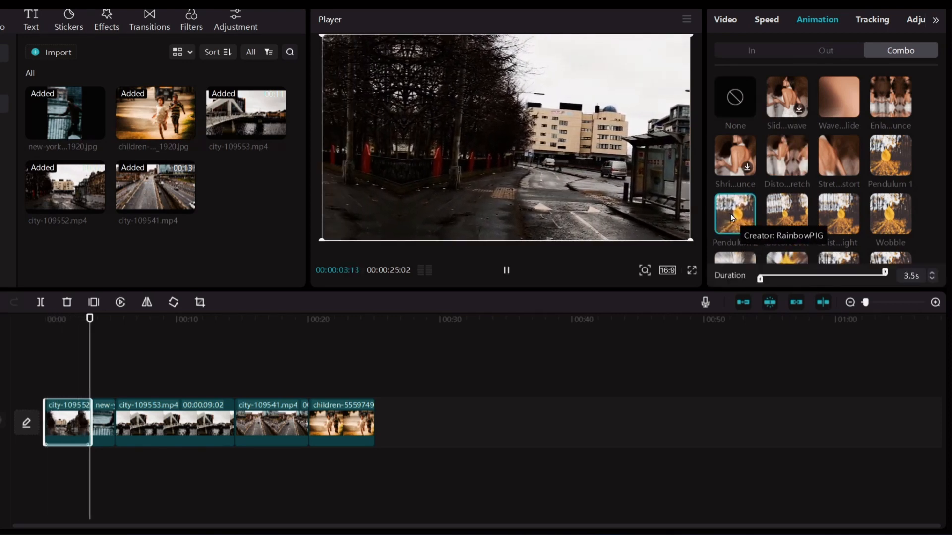
{"action": "left_click", "coordinate": [733, 101]}
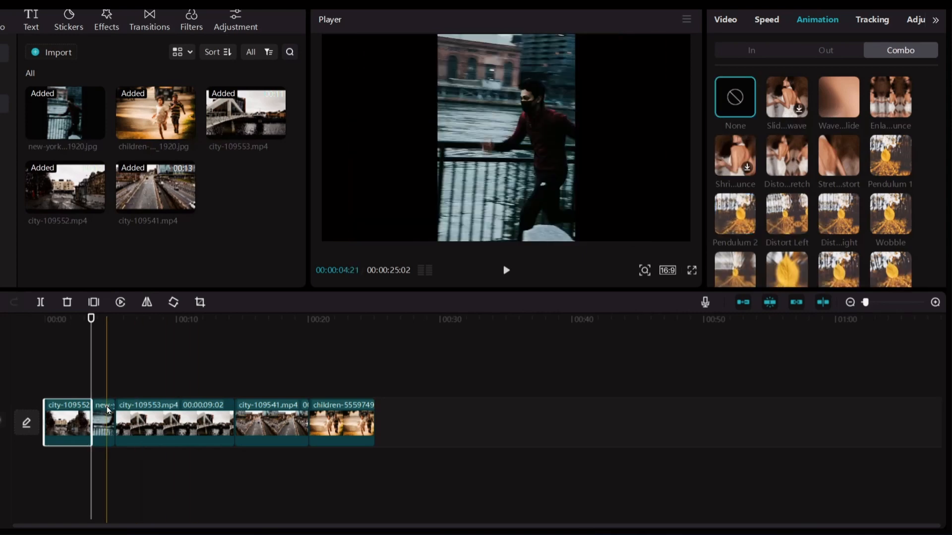
- Play across the cut from city-109552.mp4 to the new-york image clip, and pause inside the image clip with it selected
{"action": "left_click", "coordinate": [108, 410]}
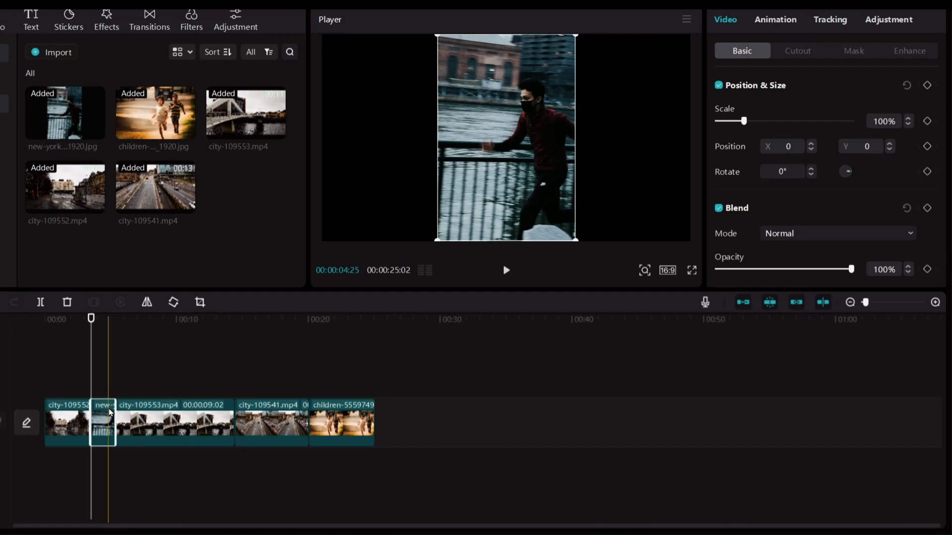
{"action": "left_click", "coordinate": [92, 360]}
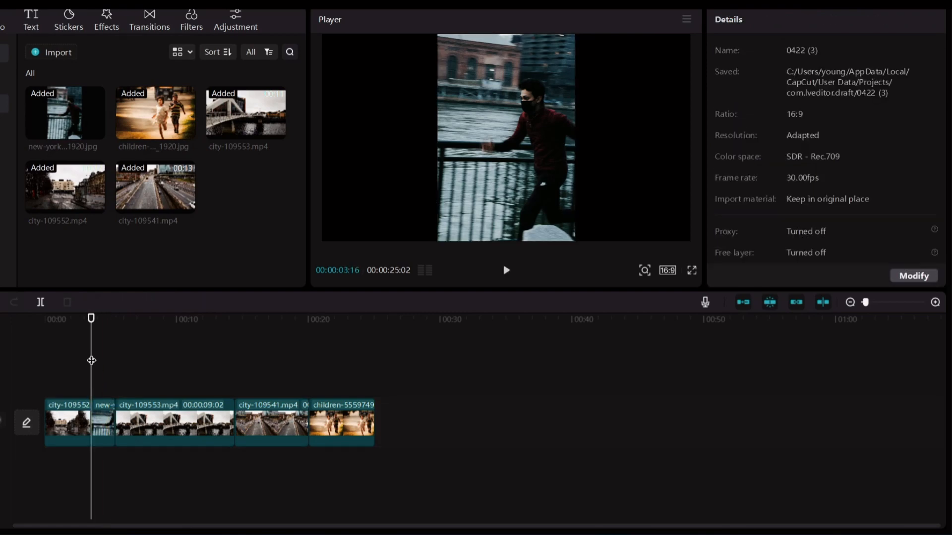
{"action": "key", "text": "space"}
{"action": "left_click_drag", "start_coordinate": [96, 375], "coordinate": [93, 357]}
{"action": "left_click", "coordinate": [100, 415]}
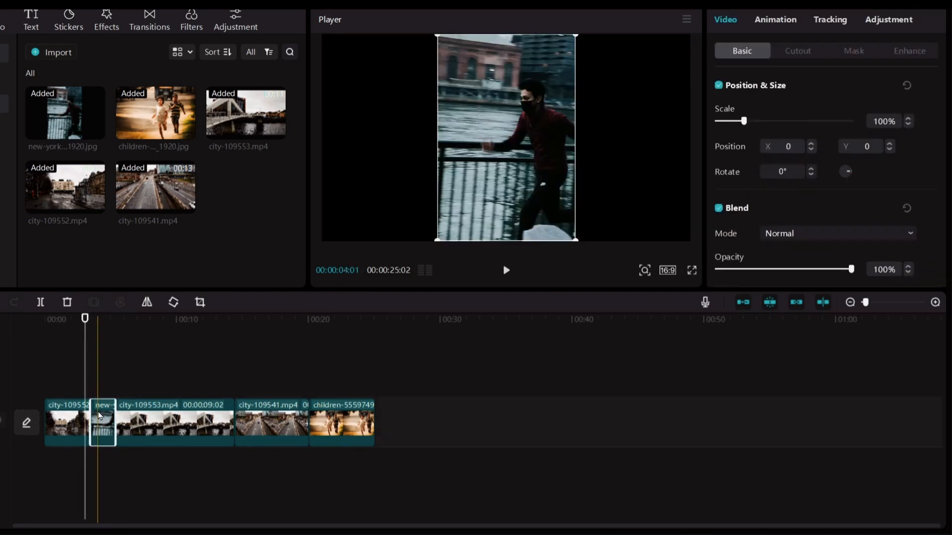
{"action": "key", "text": "space"}
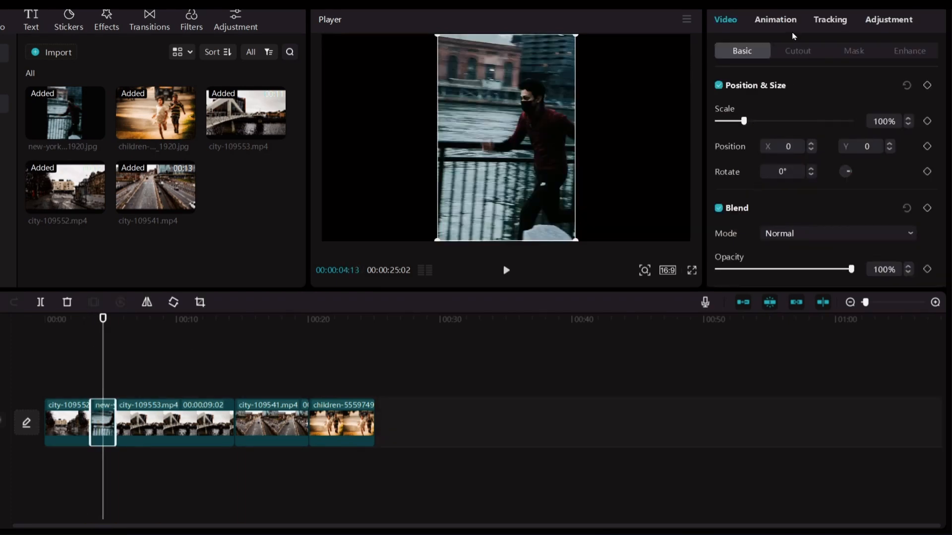
- Apply the Pendulum 1 combo animation to the new-york image clip and preview it from just before the cut
{"action": "left_click", "coordinate": [786, 22]}
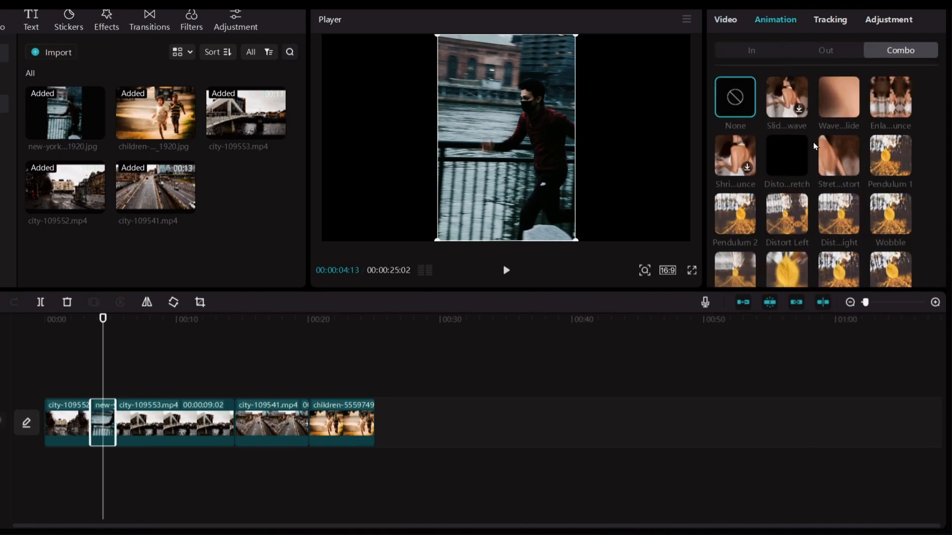
{"action": "left_click", "coordinate": [893, 163]}
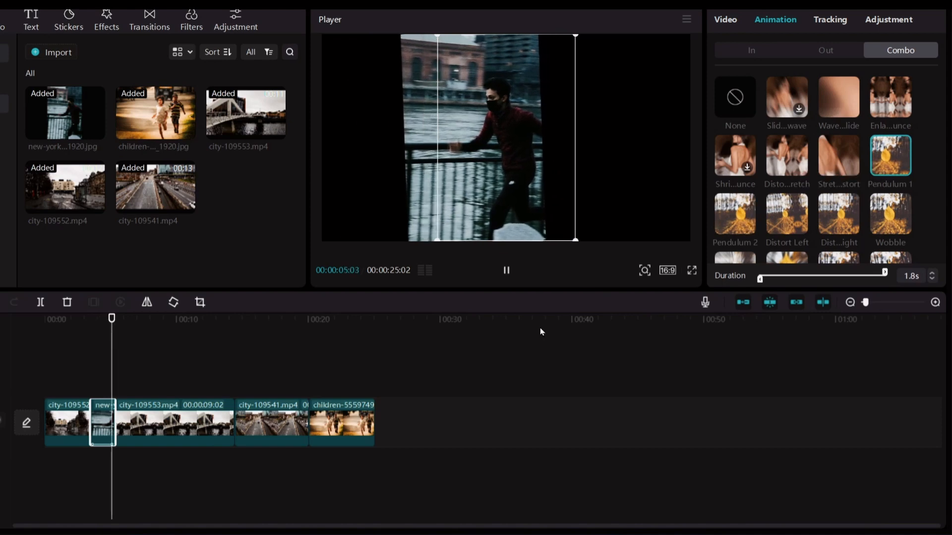
{"action": "left_click", "coordinate": [82, 346]}
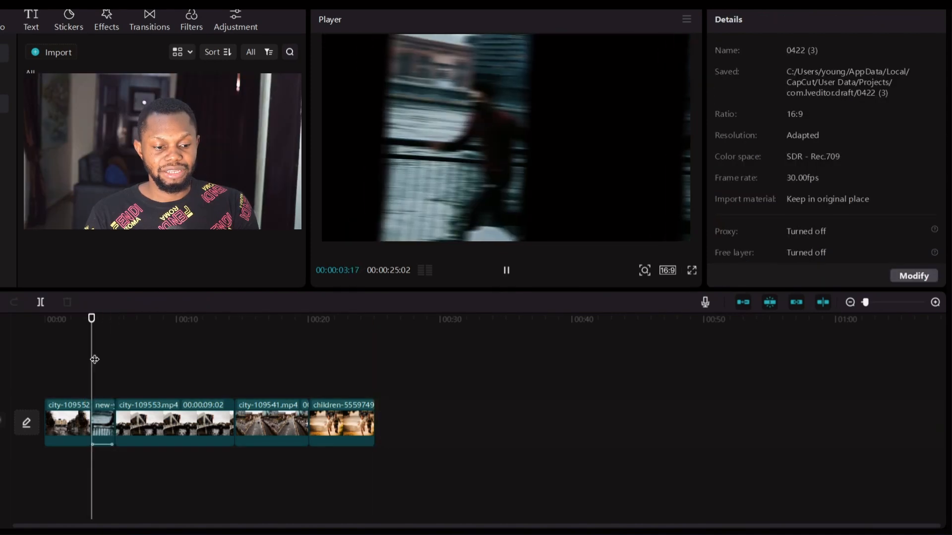
{"action": "left_click", "coordinate": [102, 421]}
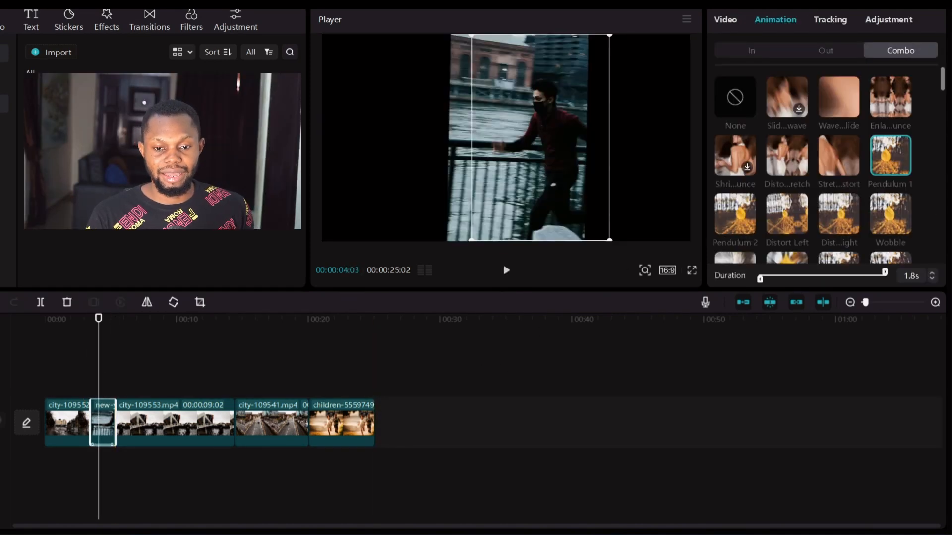
- Set the new-york image clip's canvas background to the second Blur strength, and play the result from about 2 seconds
{"action": "left_click", "coordinate": [728, 21]}
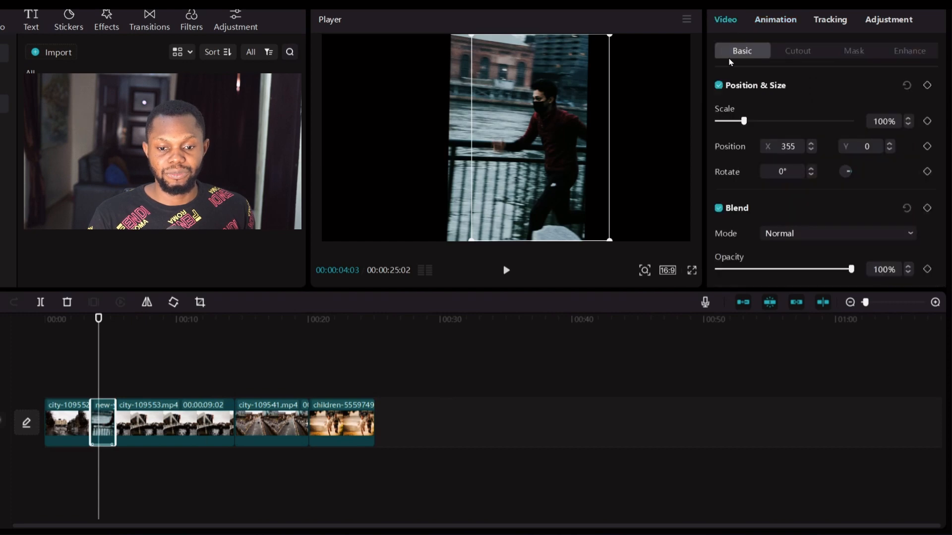
{"action": "scroll", "coordinate": [773, 223], "scroll_direction": "down", "scroll_amount": 3}
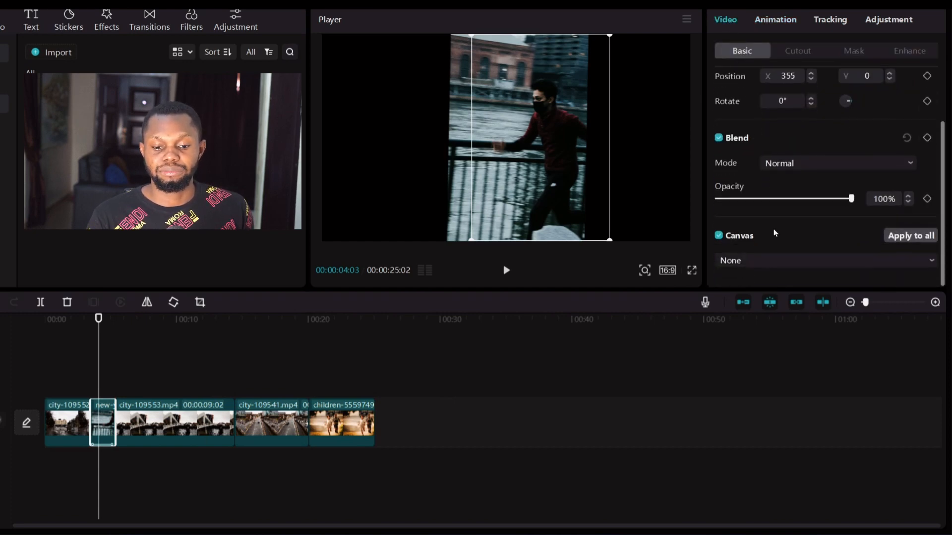
{"action": "left_click", "coordinate": [776, 263]}
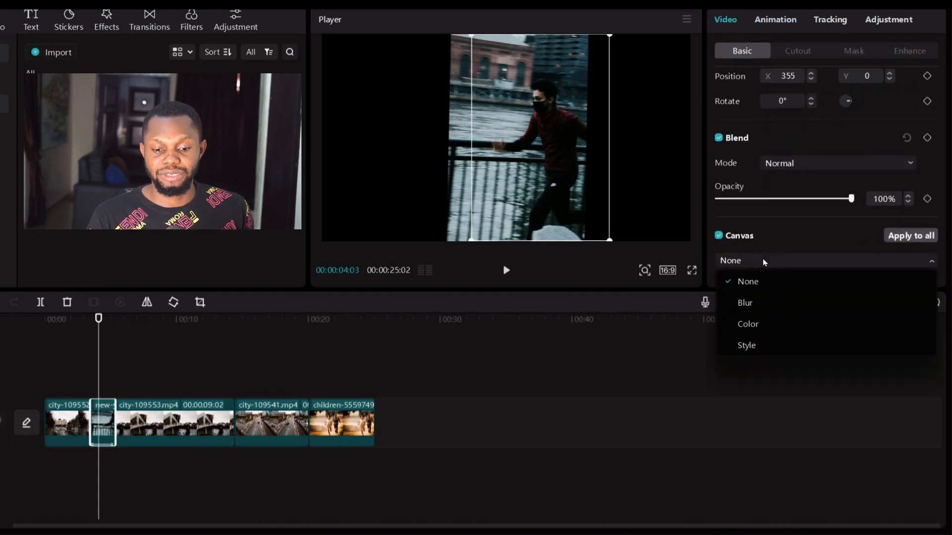
{"action": "left_click", "coordinate": [767, 304]}
{"action": "left_click", "coordinate": [794, 244]}
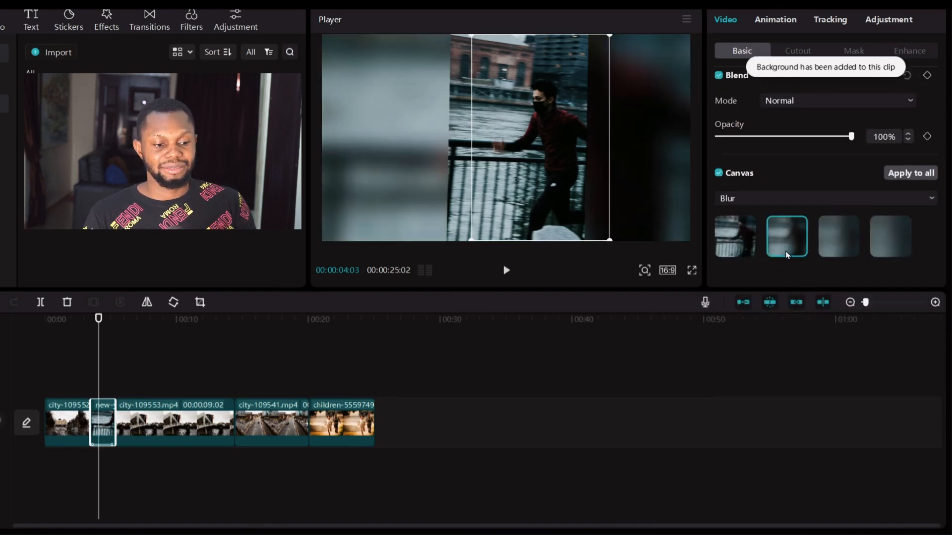
{"action": "left_click", "coordinate": [72, 322]}
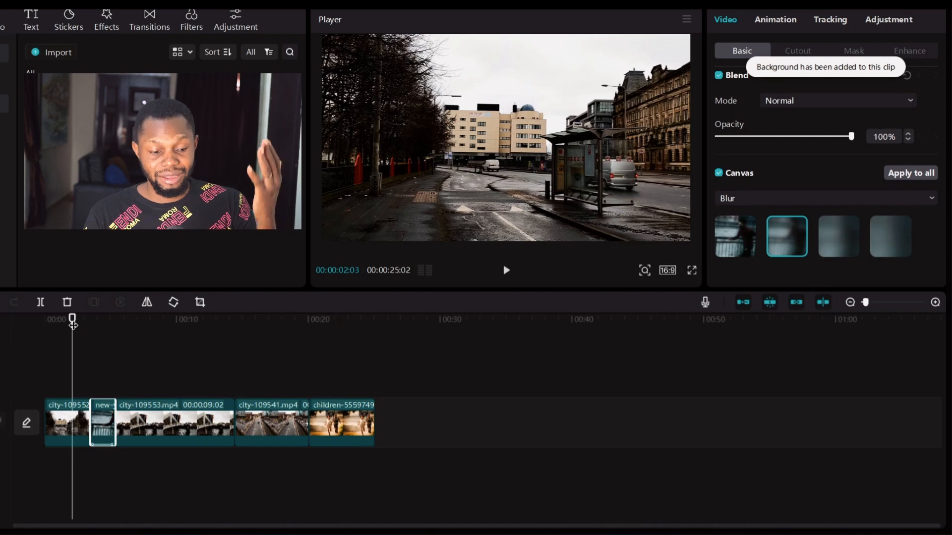
{"action": "key", "text": "space"}
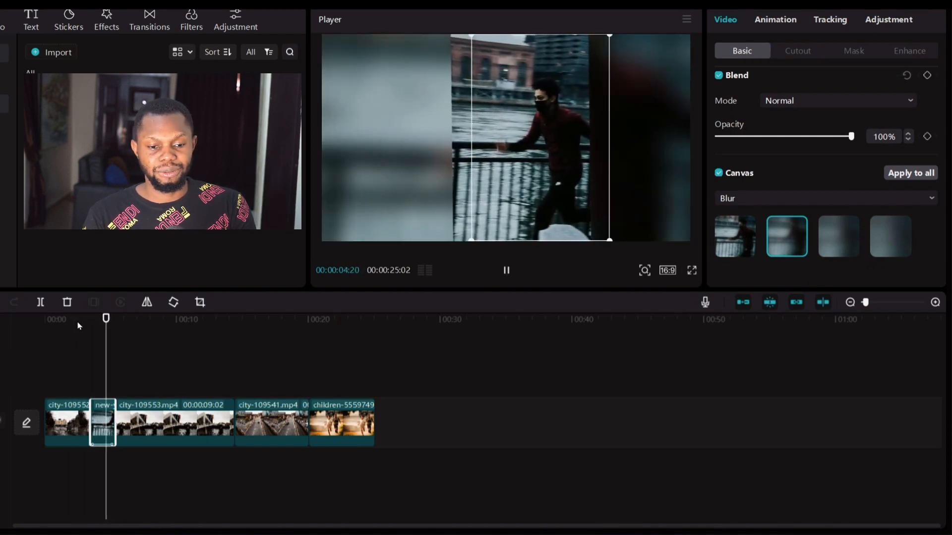
- Replay the new-york image clip from about 3 seconds to check its blurred background, and pause inside the clip
{"action": "key", "text": "space"}
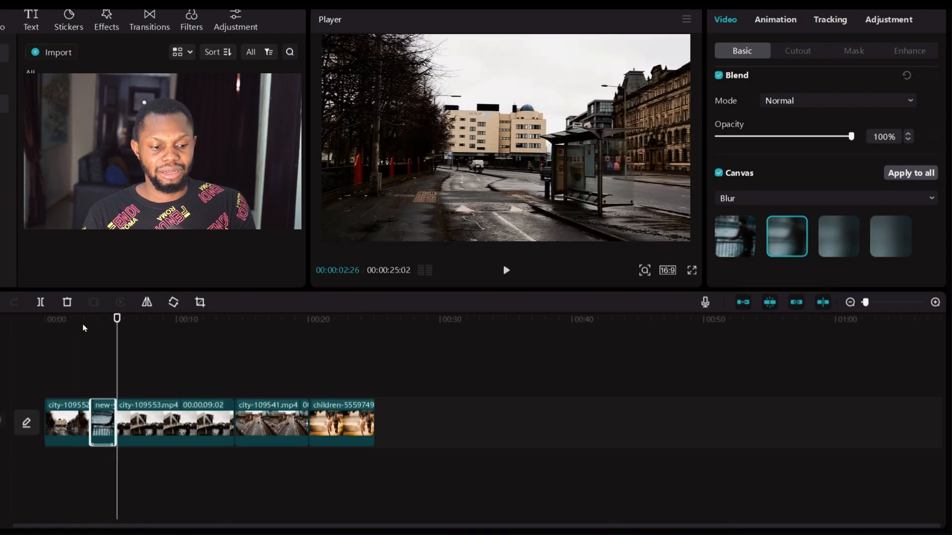
{"action": "left_click", "coordinate": [85, 324]}
{"action": "key", "text": "space"}
{"action": "key", "text": "space"}
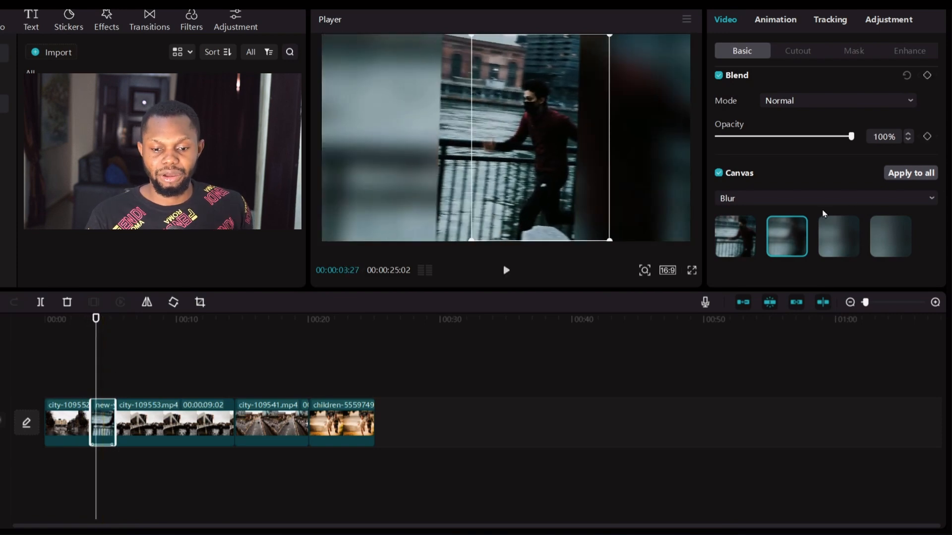
- Try a pale yellow-orange Color canvas background on the new-york image clip and play it briefly
{"action": "left_click", "coordinate": [809, 204]}
{"action": "left_click", "coordinate": [780, 261]}
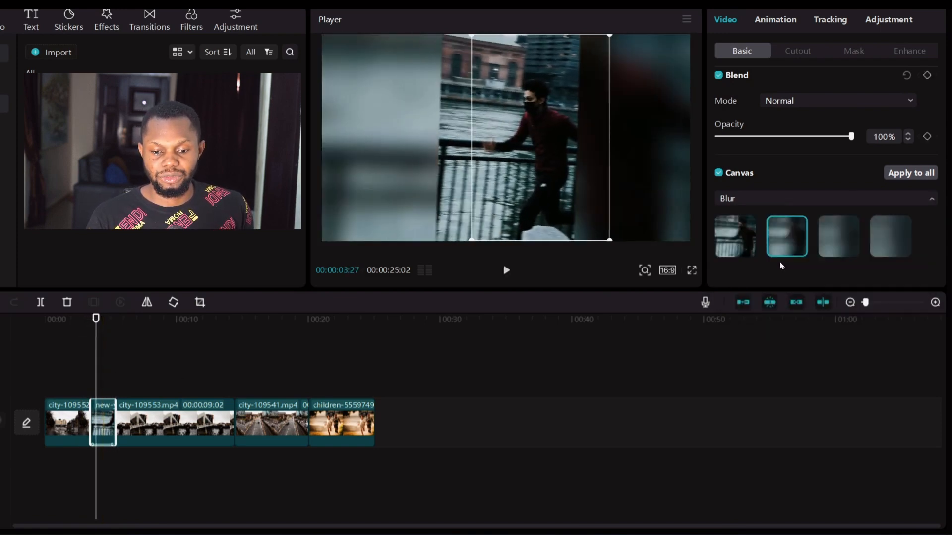
{"action": "left_click", "coordinate": [779, 238]}
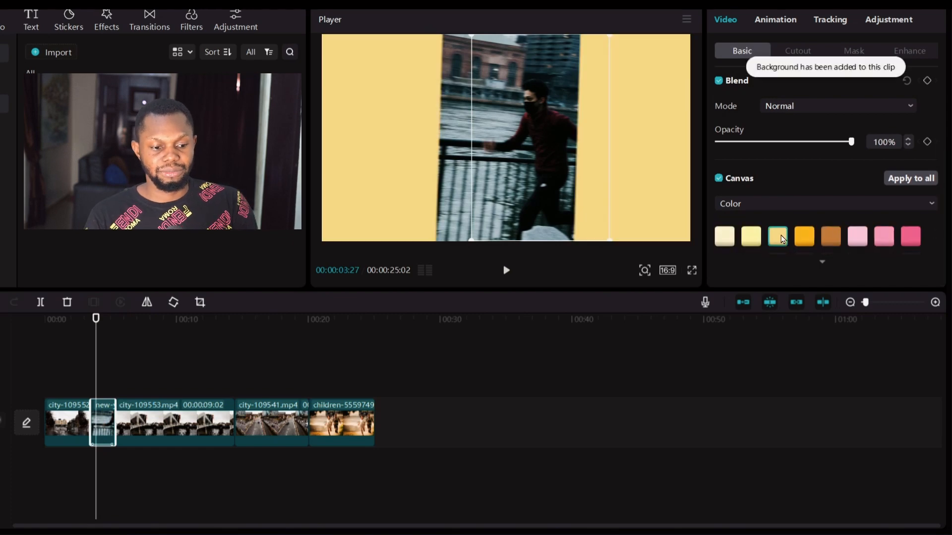
{"action": "key", "text": "space"}
{"action": "key", "text": "space"}
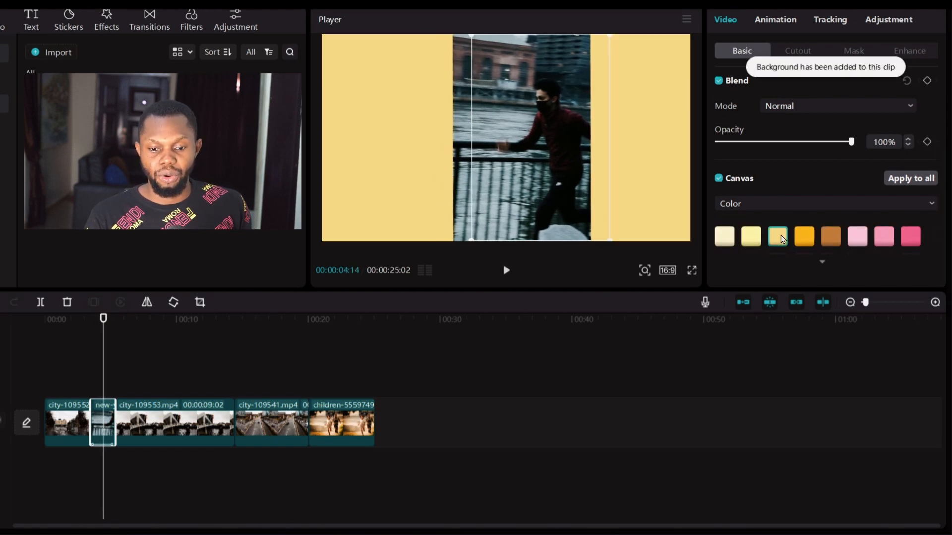
- Try the red cloud-and-water Style canvas background on the new-york image clip, and preview it from just before the clip
{"action": "left_click", "coordinate": [785, 203]}
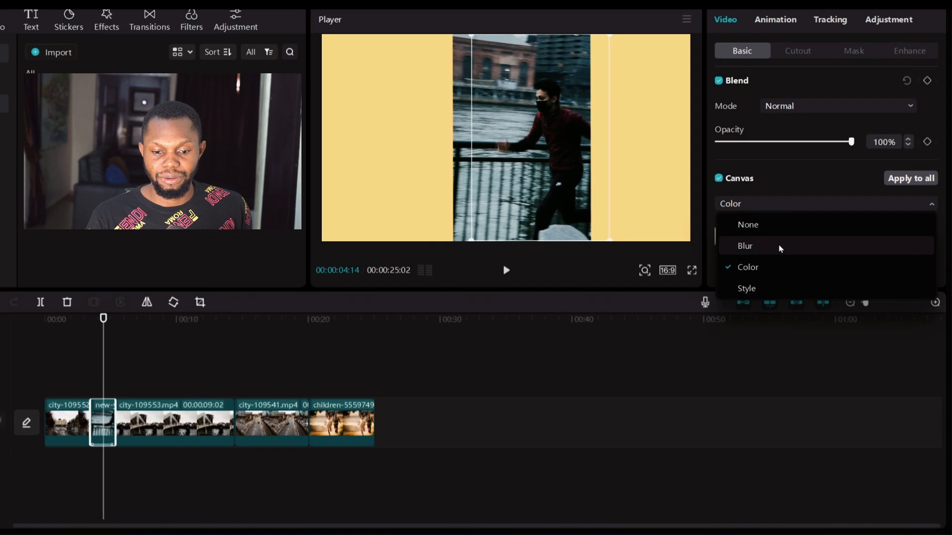
{"action": "left_click", "coordinate": [769, 289]}
{"action": "scroll", "coordinate": [800, 243], "scroll_direction": "down", "scroll_amount": 2}
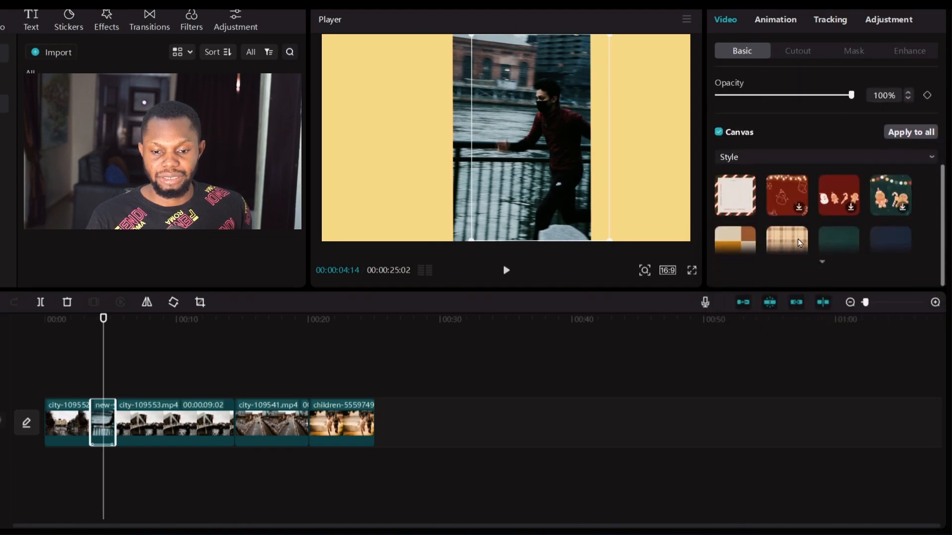
{"action": "left_click", "coordinate": [821, 238]}
{"action": "scroll", "coordinate": [833, 174], "scroll_direction": "down", "scroll_amount": 6}
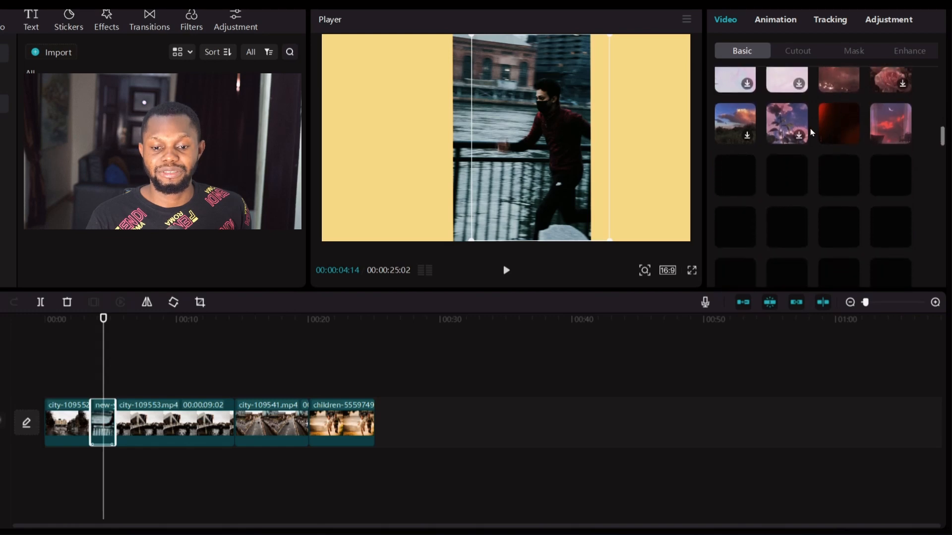
{"action": "scroll", "coordinate": [825, 134], "scroll_direction": "up", "scroll_amount": 1}
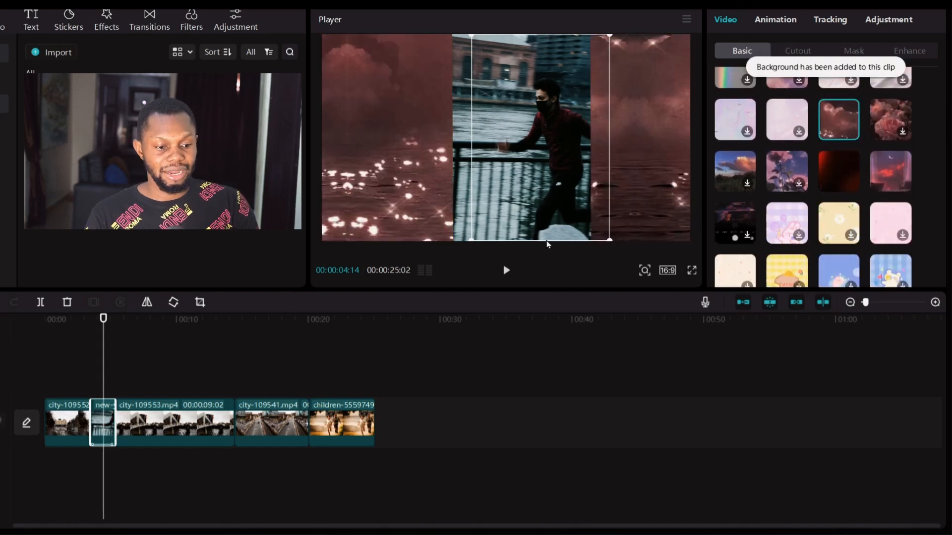
{"action": "left_click", "coordinate": [82, 331]}
{"action": "key", "text": "space"}
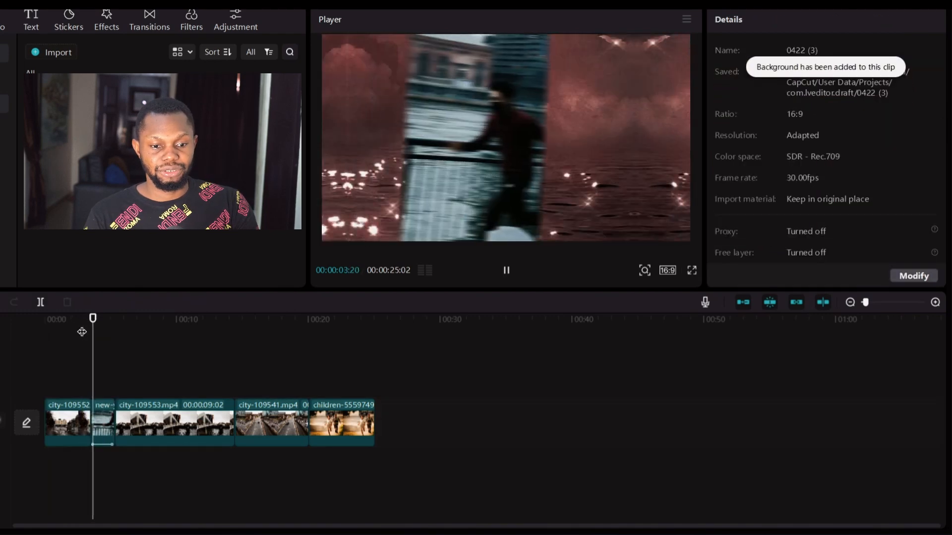
{"action": "key", "text": "space"}
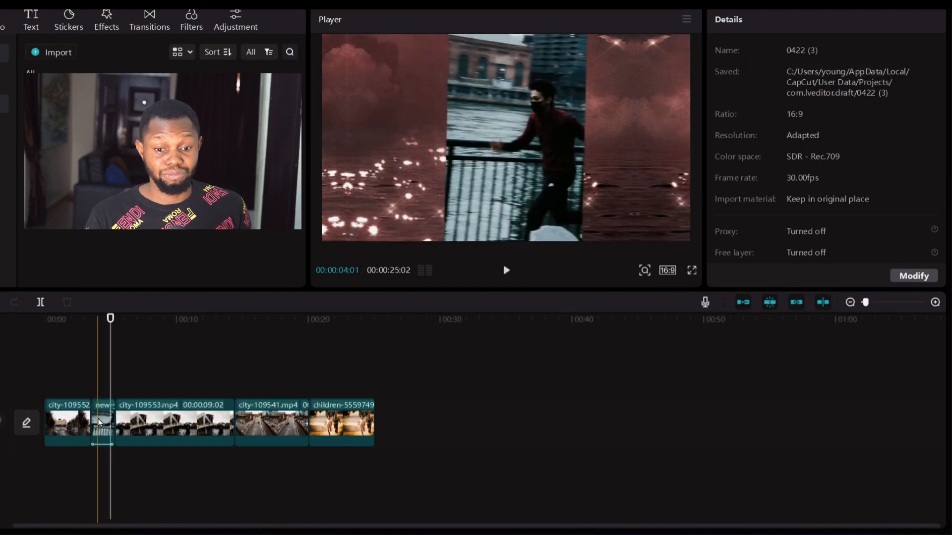
- Change the new-york image clip's canvas background to the second Blur strength
{"action": "left_click", "coordinate": [102, 424]}
{"action": "scroll", "coordinate": [764, 112], "scroll_direction": "up", "scroll_amount": 6}
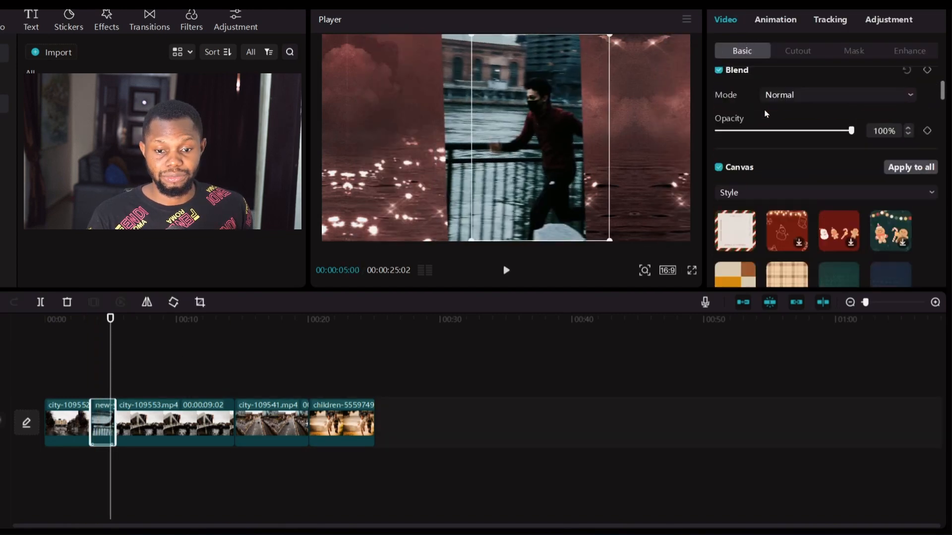
{"action": "scroll", "coordinate": [755, 148], "scroll_direction": "down", "scroll_amount": 6}
{"action": "scroll", "coordinate": [754, 151], "scroll_direction": "up", "scroll_amount": 5}
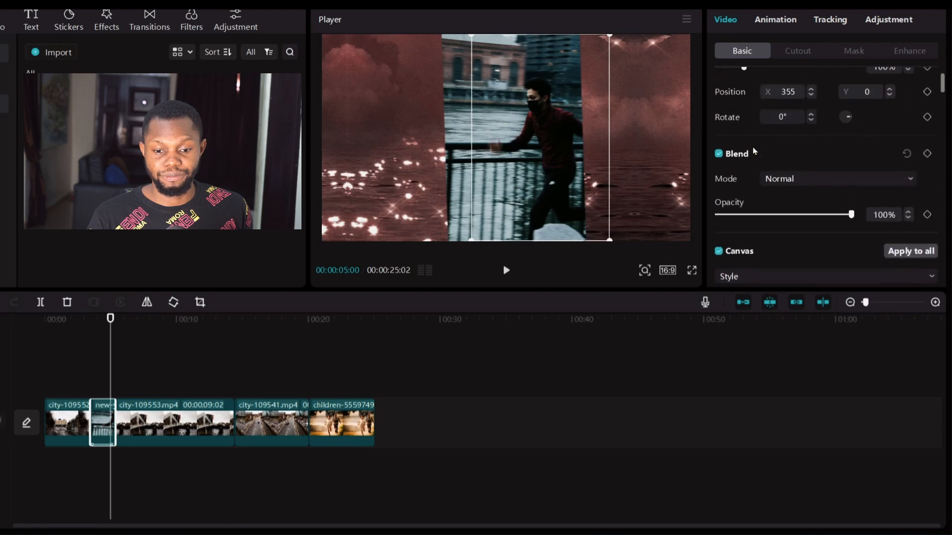
{"action": "scroll", "coordinate": [778, 231], "scroll_direction": "down", "scroll_amount": 1}
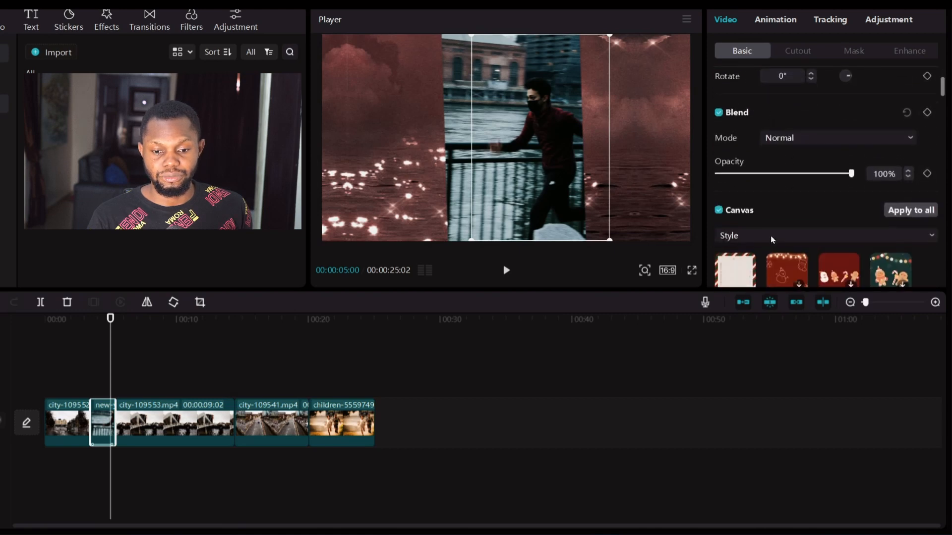
{"action": "left_click", "coordinate": [772, 236]}
{"action": "left_click", "coordinate": [766, 277]}
{"action": "scroll", "coordinate": [787, 241], "scroll_direction": "down", "scroll_amount": 1}
{"action": "left_click", "coordinate": [787, 242]}
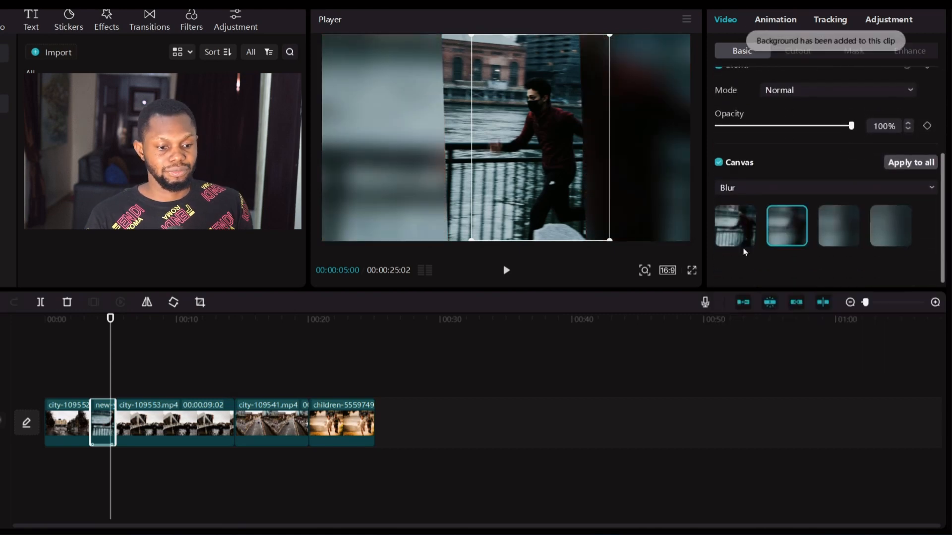
- Play the new-york image clip twice from just before its start at about 3 seconds
{"action": "left_click", "coordinate": [89, 337]}
{"action": "key", "text": "space"}
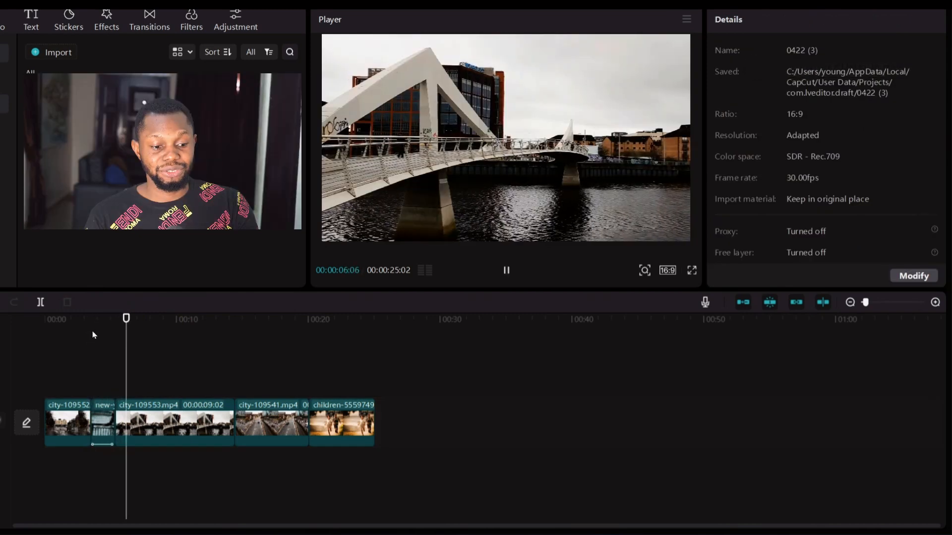
{"action": "left_click", "coordinate": [90, 336]}
{"action": "key", "text": "space"}
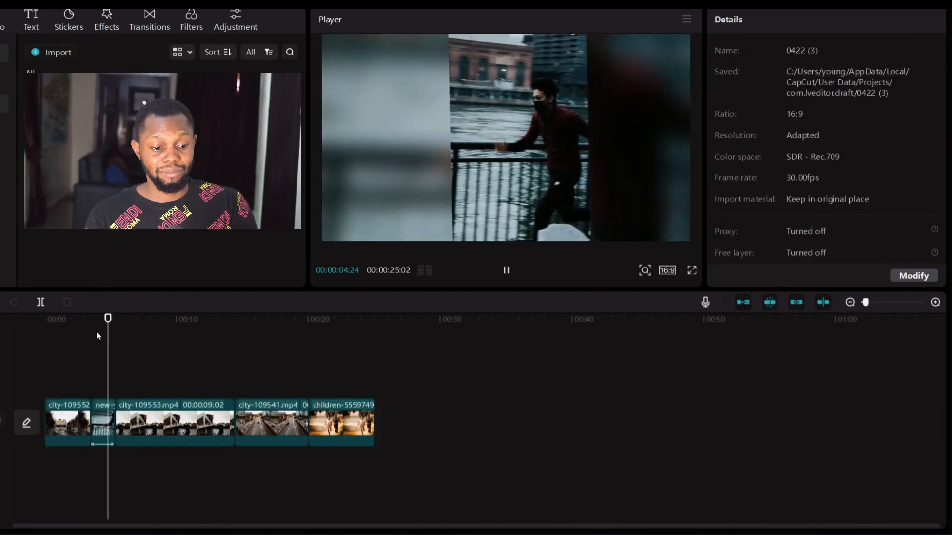
- Enlarge the children image clip at the end of the timeline to 119% scale so it fills the frame
{"action": "left_click", "coordinate": [321, 389]}
{"action": "left_click", "coordinate": [335, 408]}
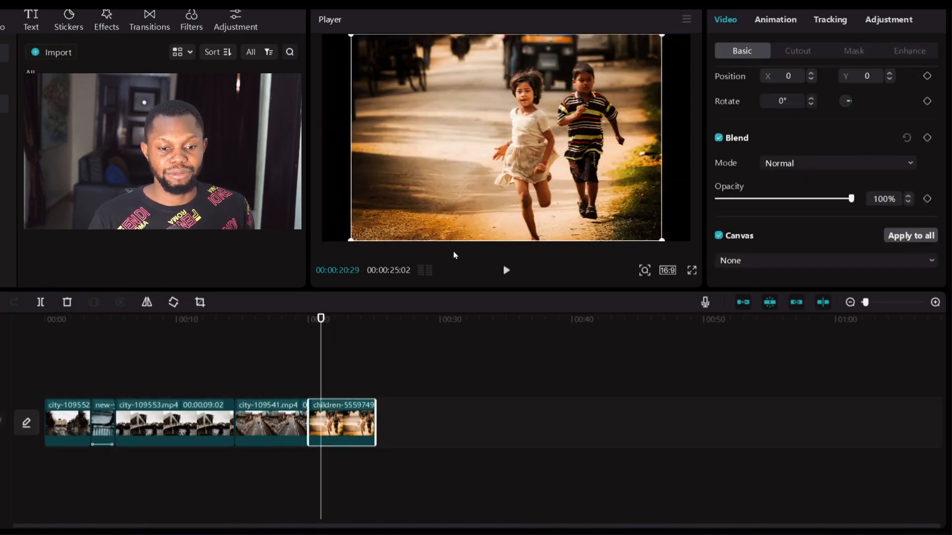
{"action": "left_click", "coordinate": [326, 380]}
{"action": "left_click", "coordinate": [342, 431]}
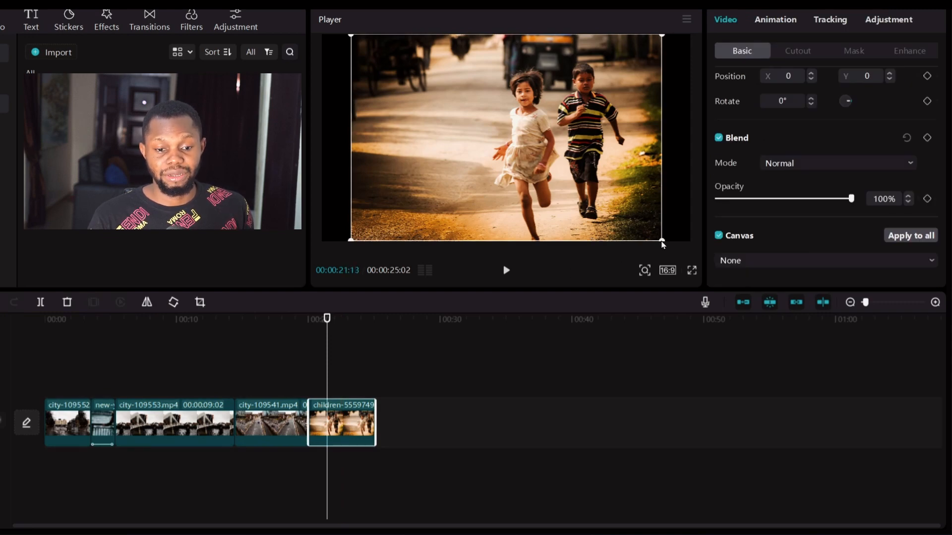
{"action": "left_click_drag", "start_coordinate": [662, 242], "coordinate": [666, 241]}
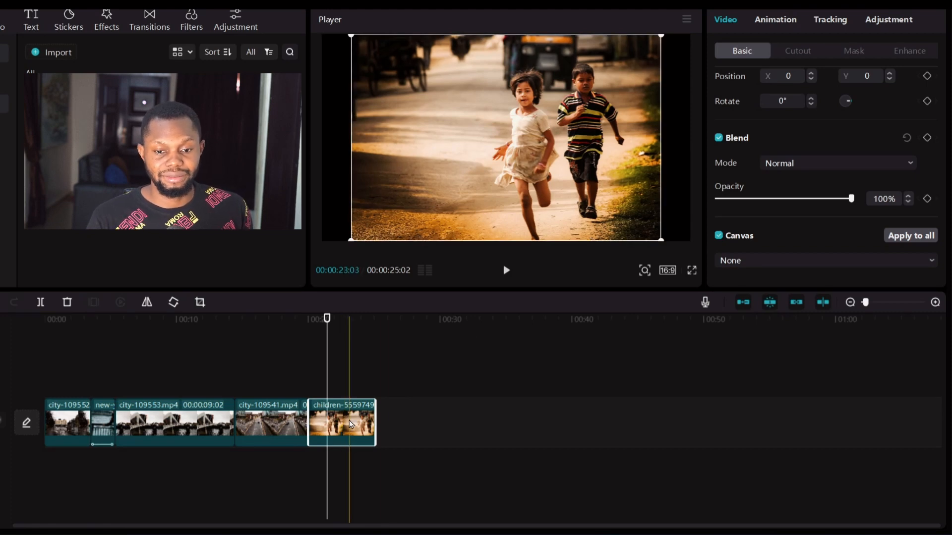
{"action": "scroll", "coordinate": [771, 86], "scroll_direction": "up", "scroll_amount": 3}
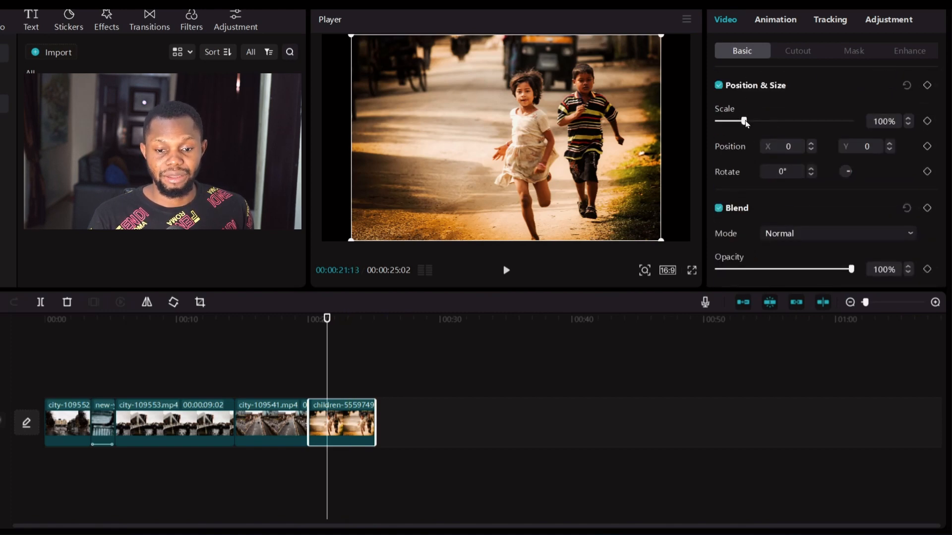
{"action": "left_click_drag", "start_coordinate": [745, 121], "coordinate": [754, 121]}
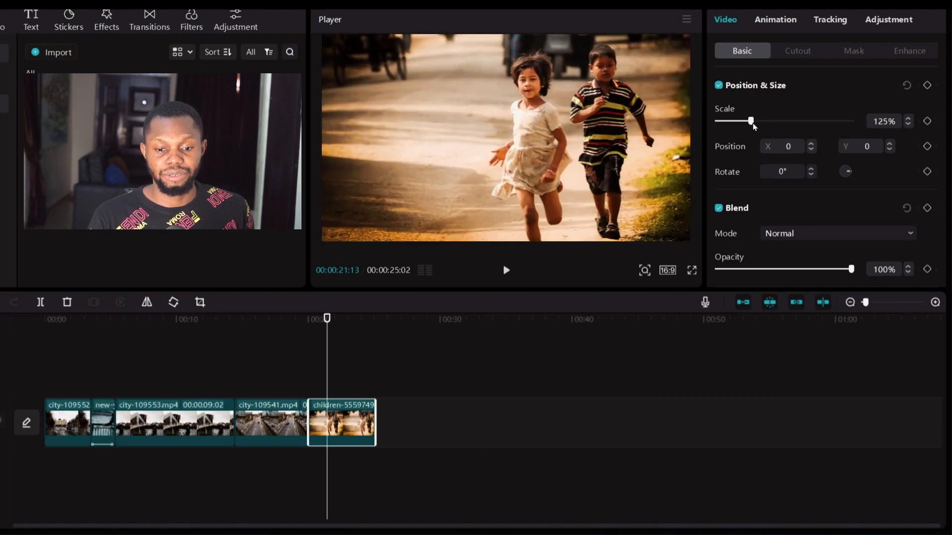
{"action": "mouse_move", "coordinate": [753, 124]}
{"action": "left_mouse_down"}
{"action": "mouse_move", "coordinate": [738, 122]}
{"action": "mouse_move", "coordinate": [753, 124]}
{"action": "left_mouse_up"}
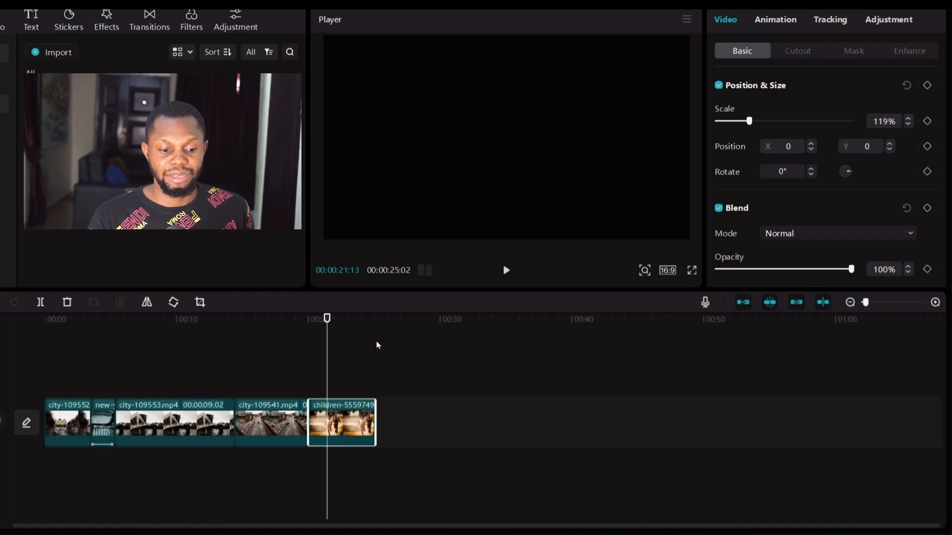
- Apply the Distort Right combo animation to the children image clip
{"action": "left_click", "coordinate": [287, 342]}
{"action": "left_click", "coordinate": [329, 426]}
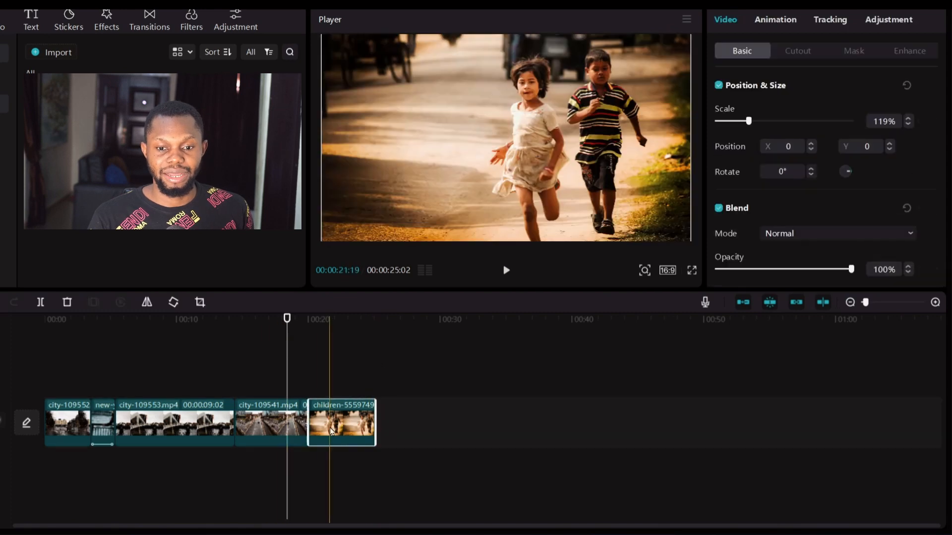
{"action": "left_click", "coordinate": [789, 23]}
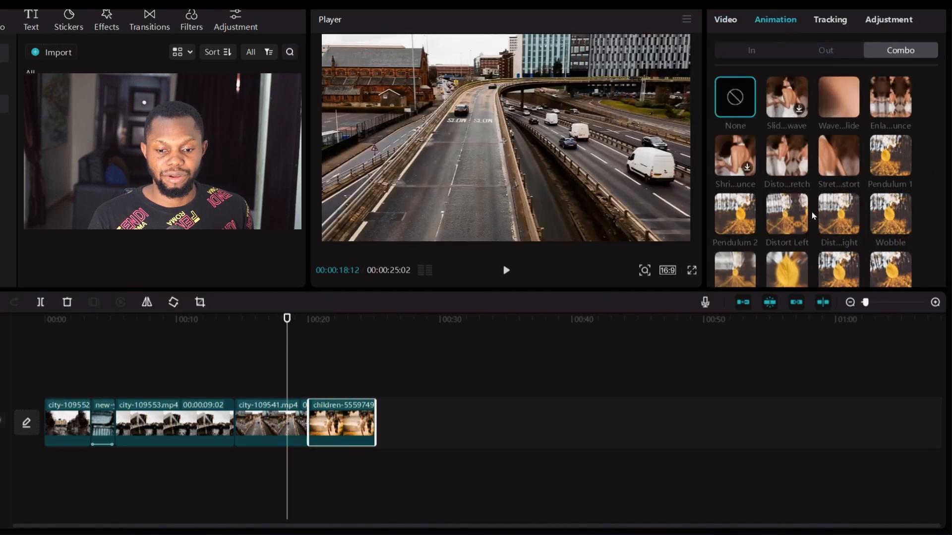
{"action": "left_click", "coordinate": [836, 218]}
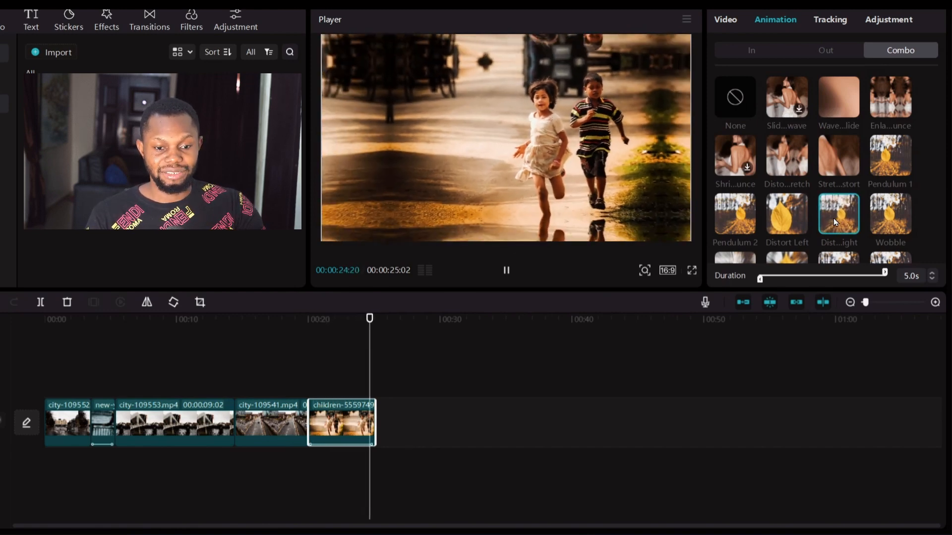
- Place the playhead at about 2 seconds and add the Metal filter there, above the city-109552.mp4 clip
{"action": "left_click", "coordinate": [48, 324]}
{"action": "left_click", "coordinate": [48, 324]}
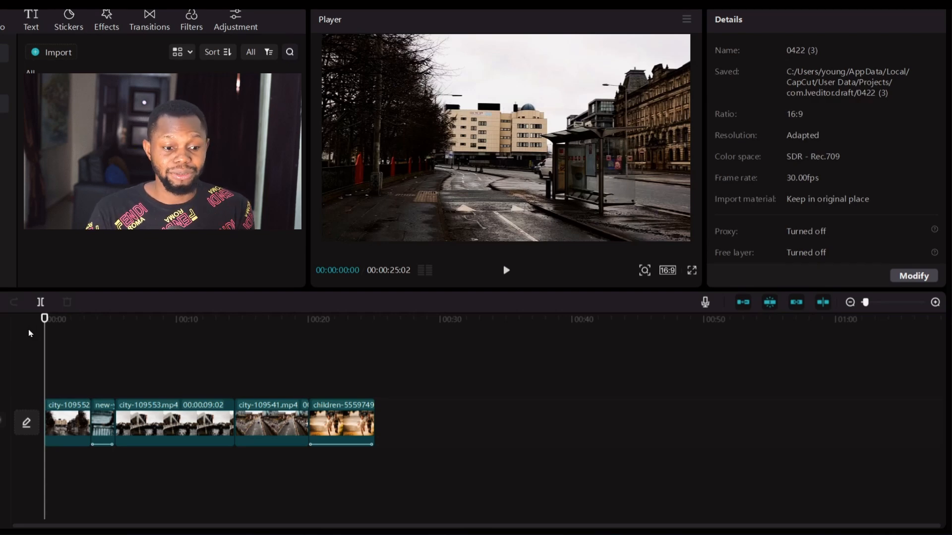
{"action": "left_click_drag", "start_coordinate": [45, 320], "coordinate": [69, 320]}
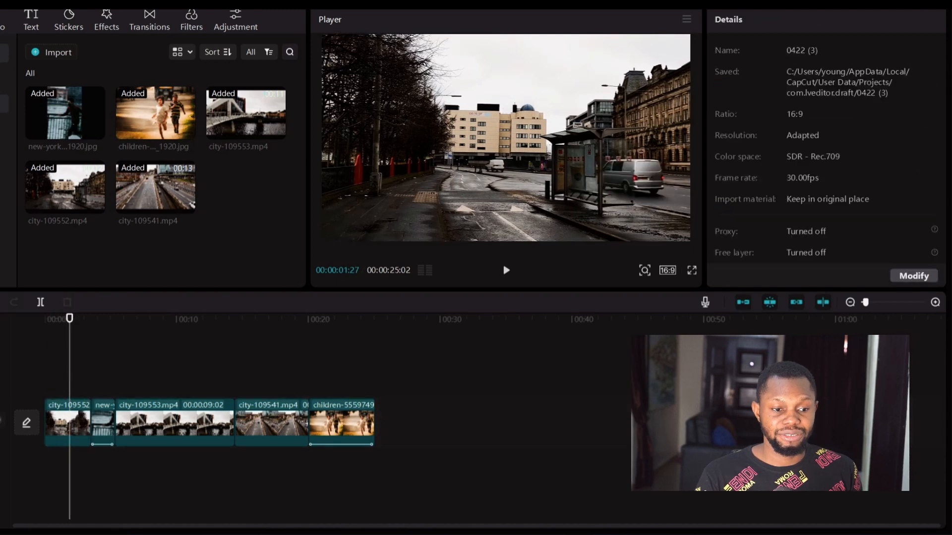
{"action": "left_click", "coordinate": [193, 17]}
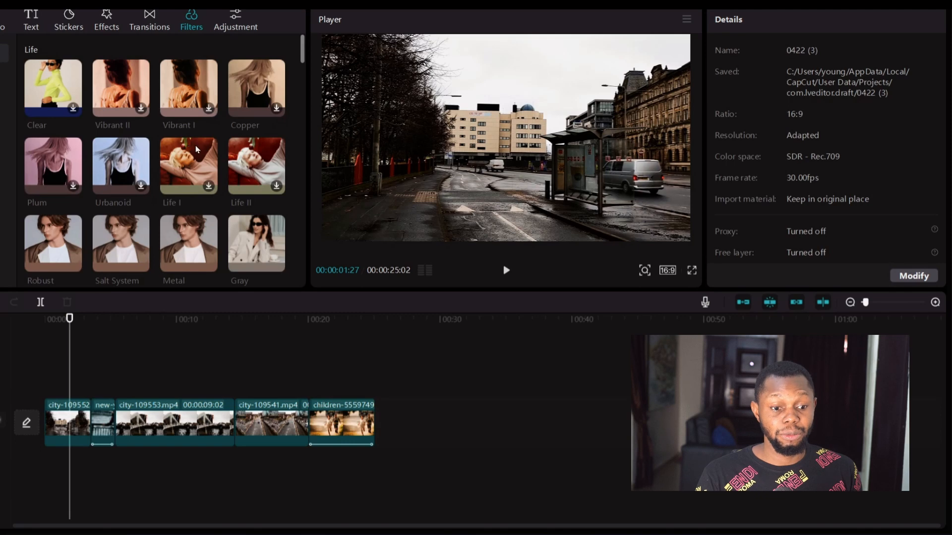
{"action": "scroll", "coordinate": [198, 126], "scroll_direction": "down", "scroll_amount": 3}
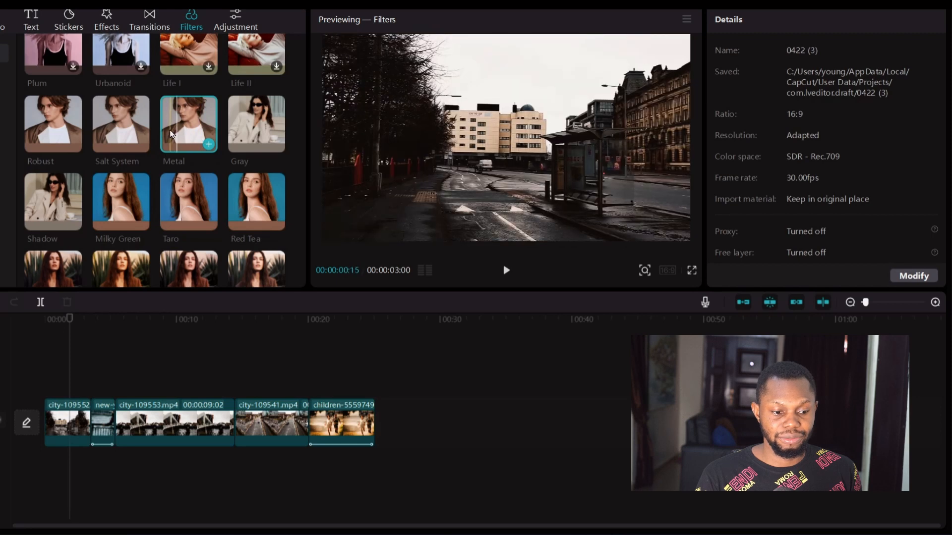
{"action": "left_click_drag", "start_coordinate": [179, 134], "coordinate": [74, 390]}
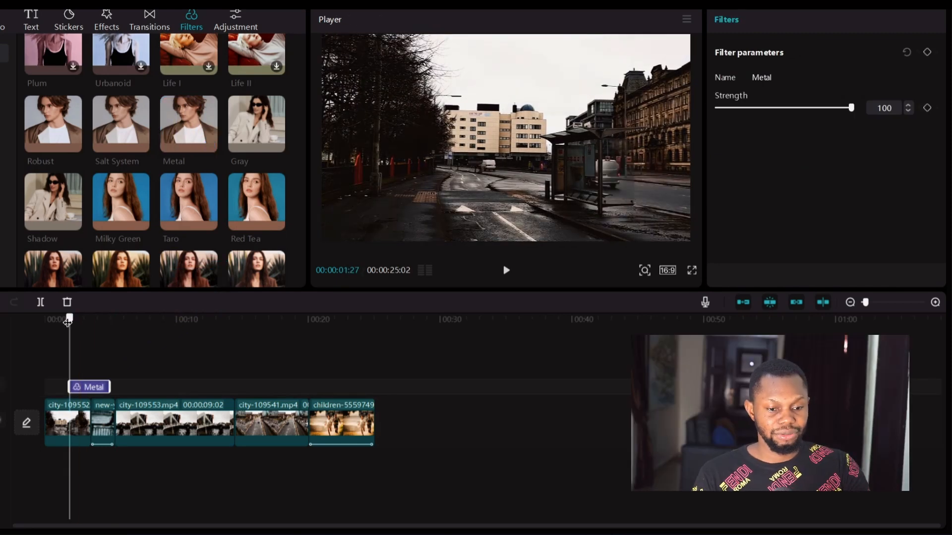
- Play across the start of the Metal filter from about 1.5 seconds to compare the footage with and without it
{"action": "left_click", "coordinate": [63, 320]}
{"action": "key", "text": "space"}
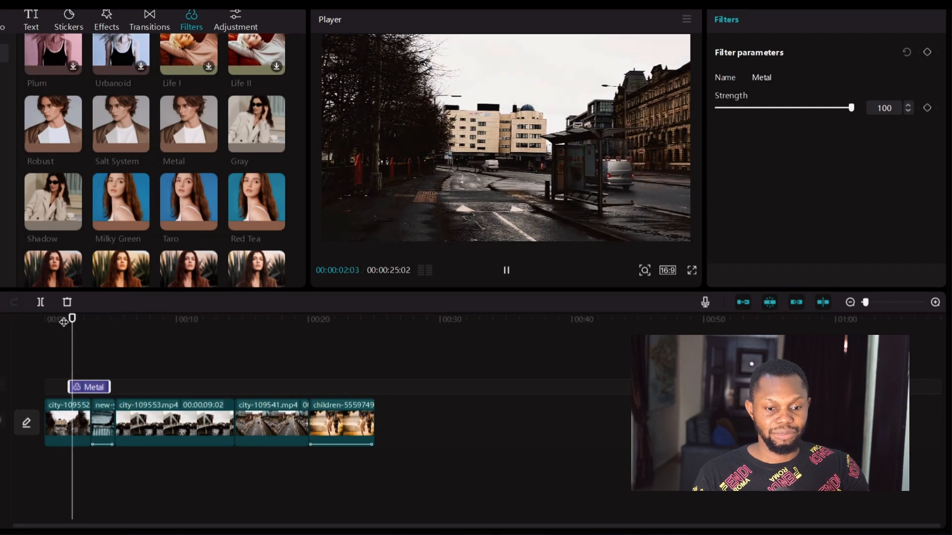
{"action": "left_click", "coordinate": [63, 320]}
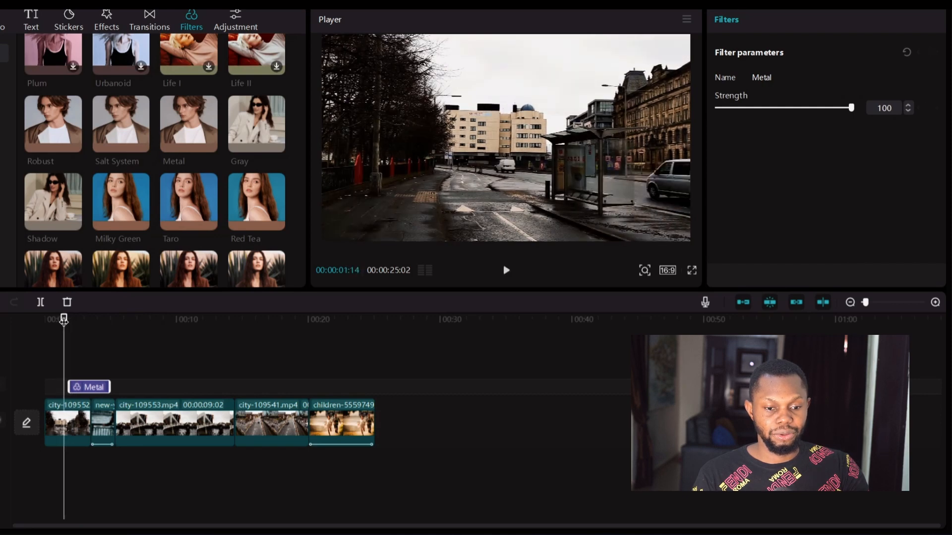
{"action": "key", "text": "space"}
{"action": "key", "text": "space"}
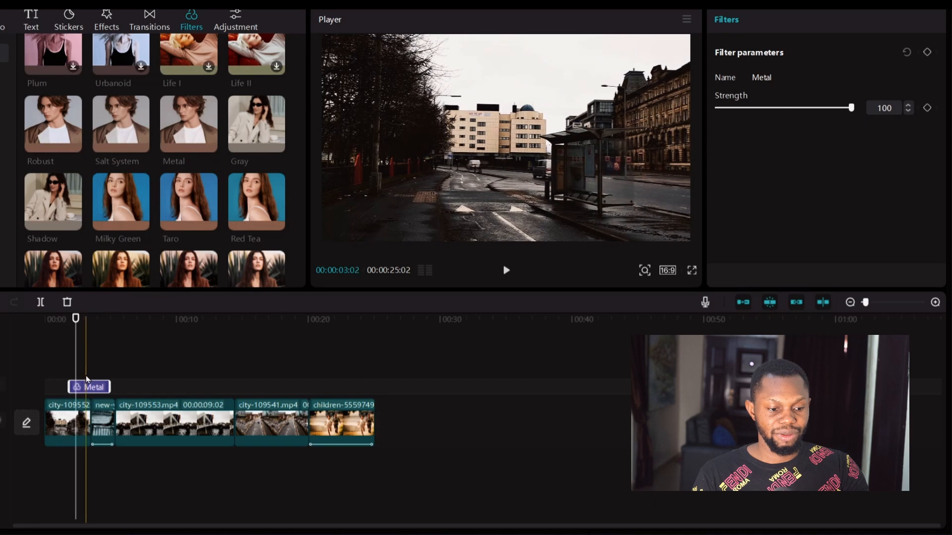
- Move the Metal filter to the very start of the timeline
{"action": "left_click", "coordinate": [63, 378]}
{"action": "left_click_drag", "start_coordinate": [81, 389], "coordinate": [38, 388]}
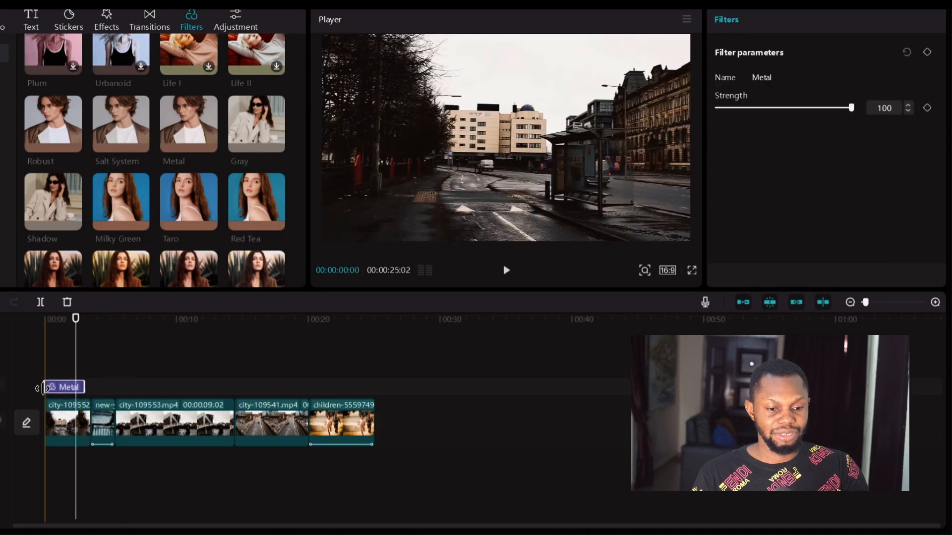
- Play across the end of the Metal filter at about 3 seconds to compare the footage with and without it
{"action": "key", "text": "space"}
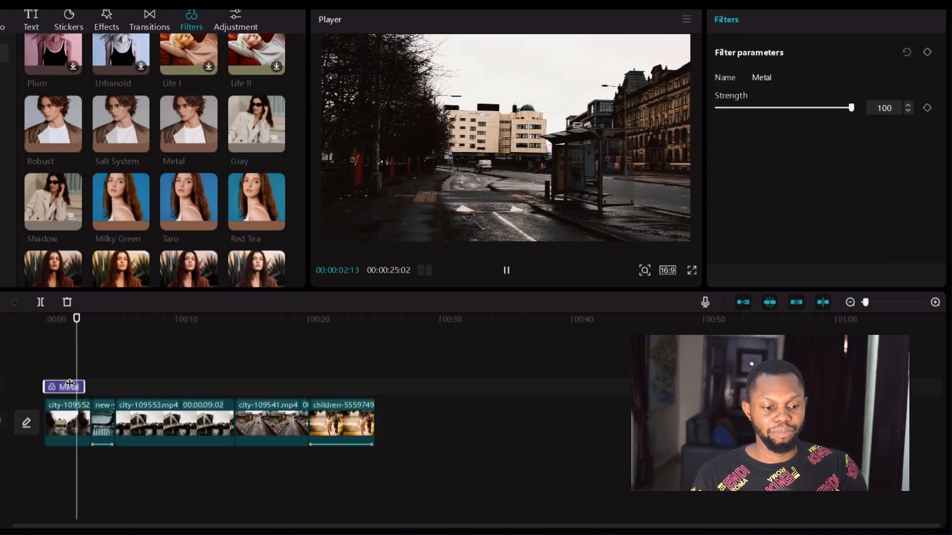
{"action": "key", "text": "space"}
{"action": "left_click", "coordinate": [73, 339]}
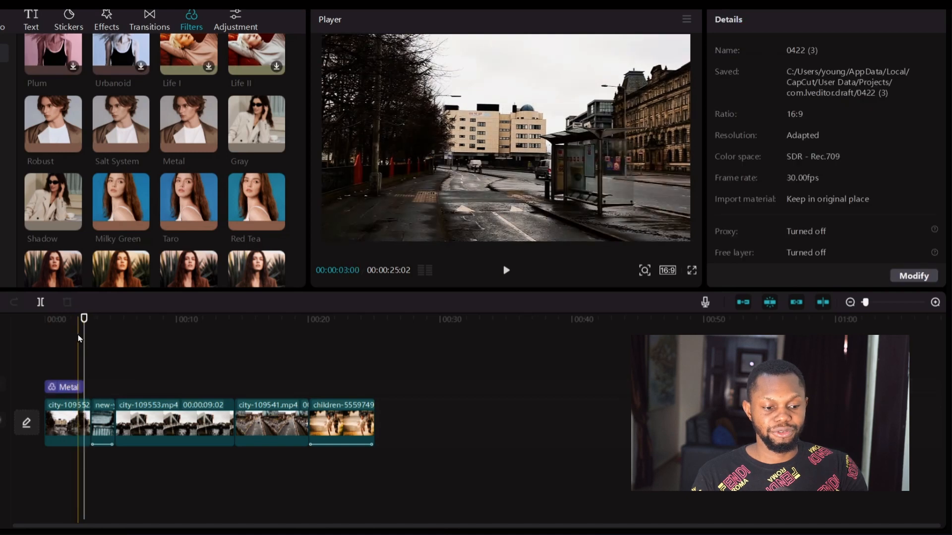
{"action": "key", "text": "space"}
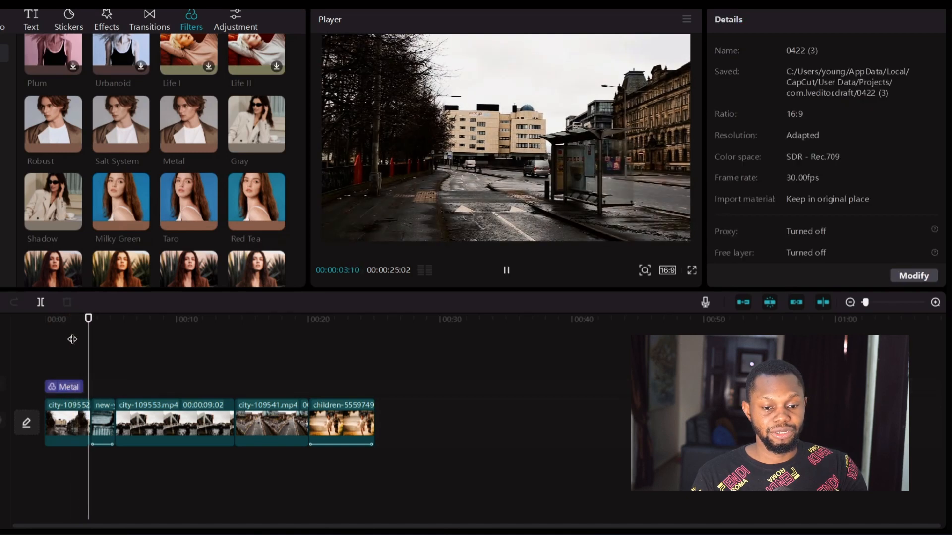
{"action": "left_click", "coordinate": [71, 342]}
{"action": "key", "text": "space"}
{"action": "key", "text": "space"}
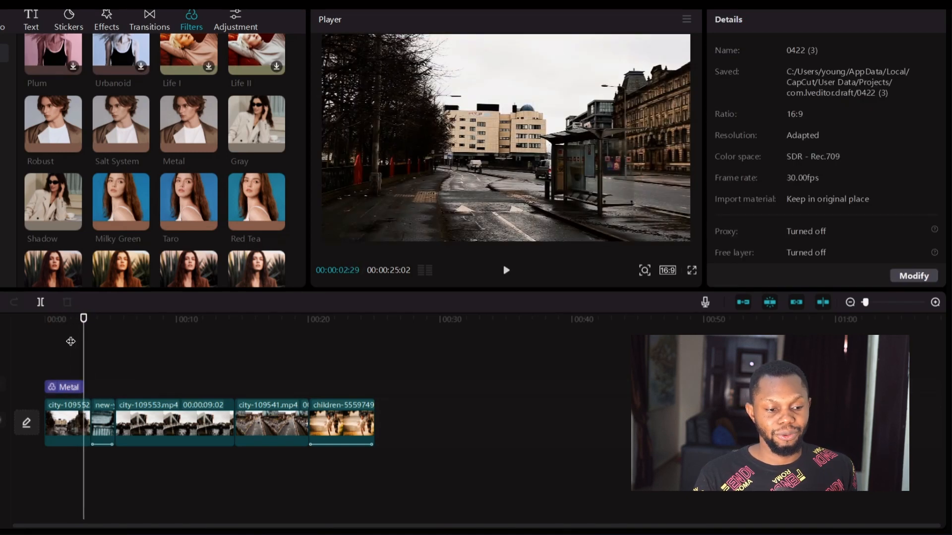
{"action": "left_click", "coordinate": [71, 342]}
- Move the Metal filter to the start of the children image clip and preview it there
{"action": "left_click", "coordinate": [65, 387]}
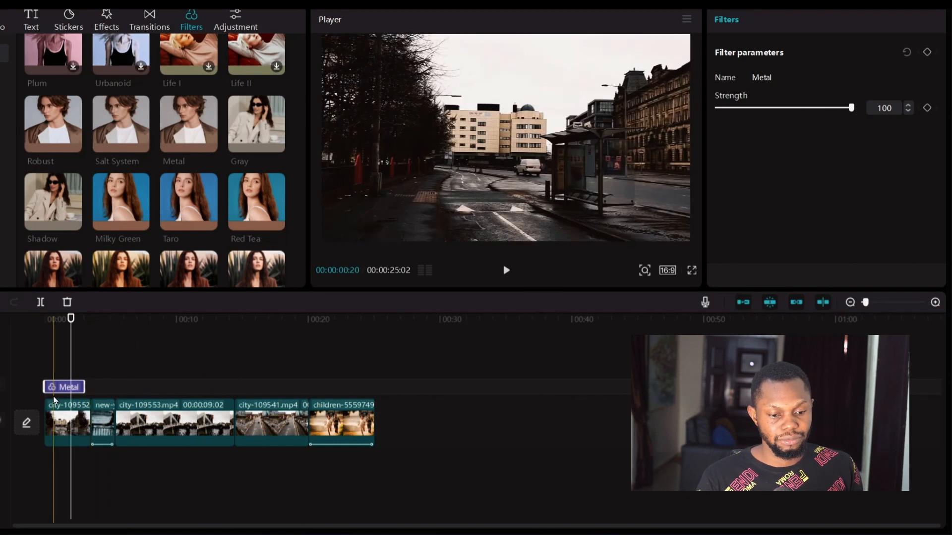
{"action": "left_click_drag", "start_coordinate": [55, 388], "coordinate": [322, 388]}
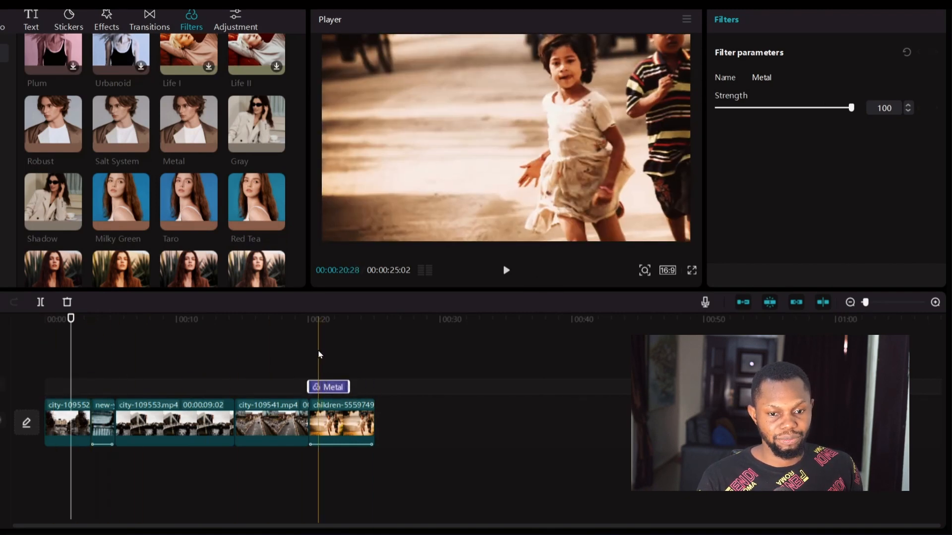
{"action": "left_click", "coordinate": [309, 342]}
{"action": "key", "text": "space"}
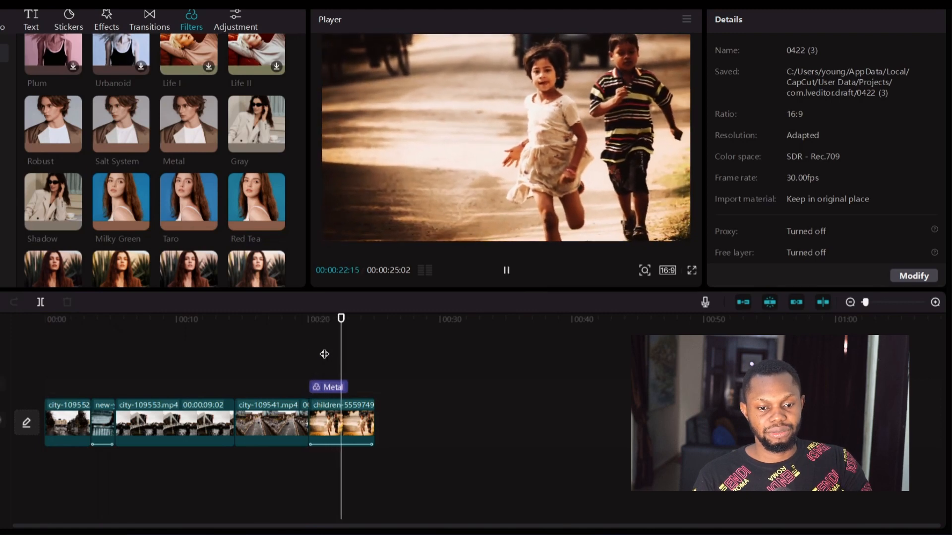
{"action": "left_click", "coordinate": [324, 354]}
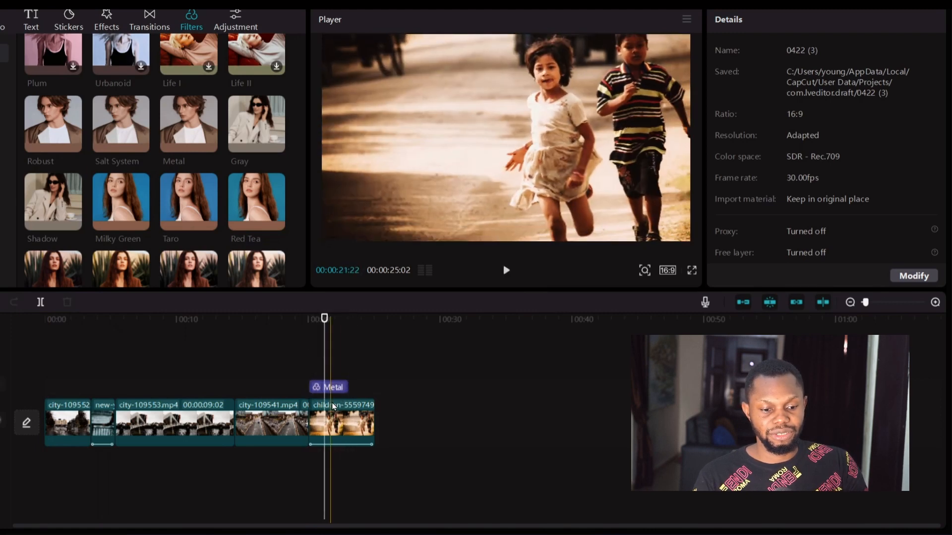
- Set the Metal filter's strength to 73, extend it to the end of the children clip and play the result
{"action": "left_click", "coordinate": [340, 389]}
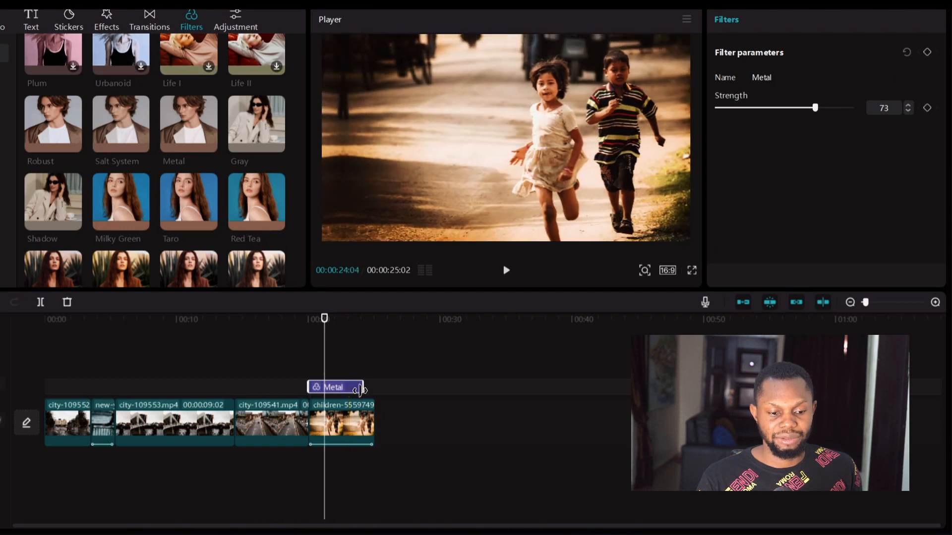
{"action": "left_click_drag", "start_coordinate": [349, 389], "coordinate": [375, 388]}
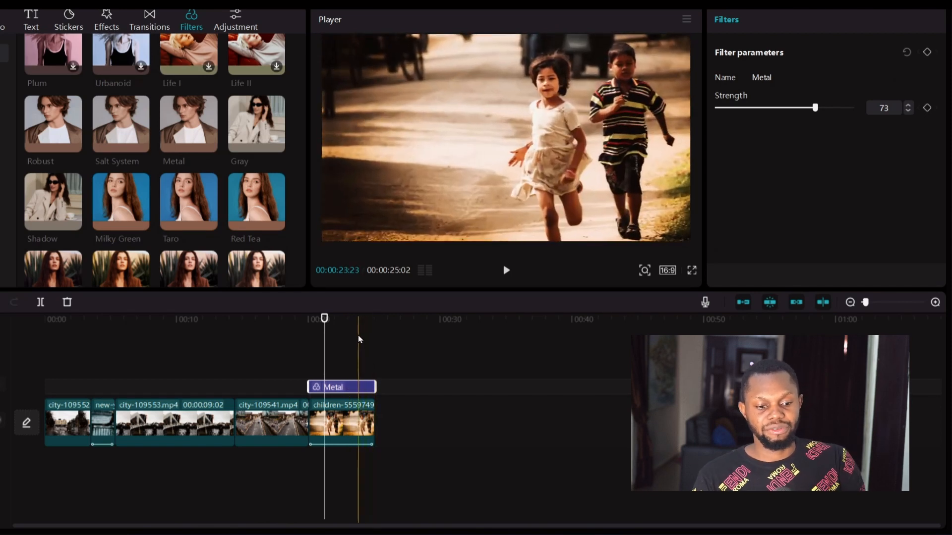
{"action": "left_click", "coordinate": [359, 337]}
{"action": "key", "text": "space"}
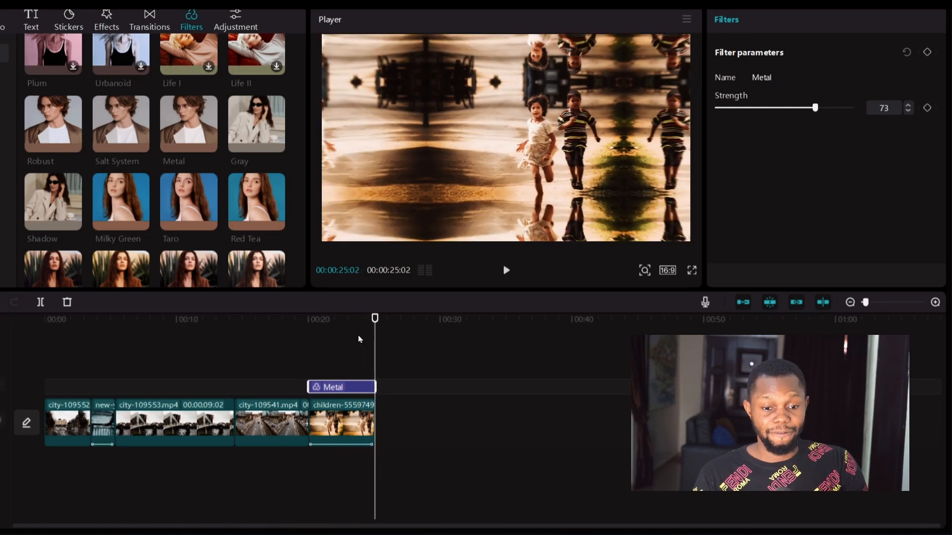
{"action": "key", "text": "space"}
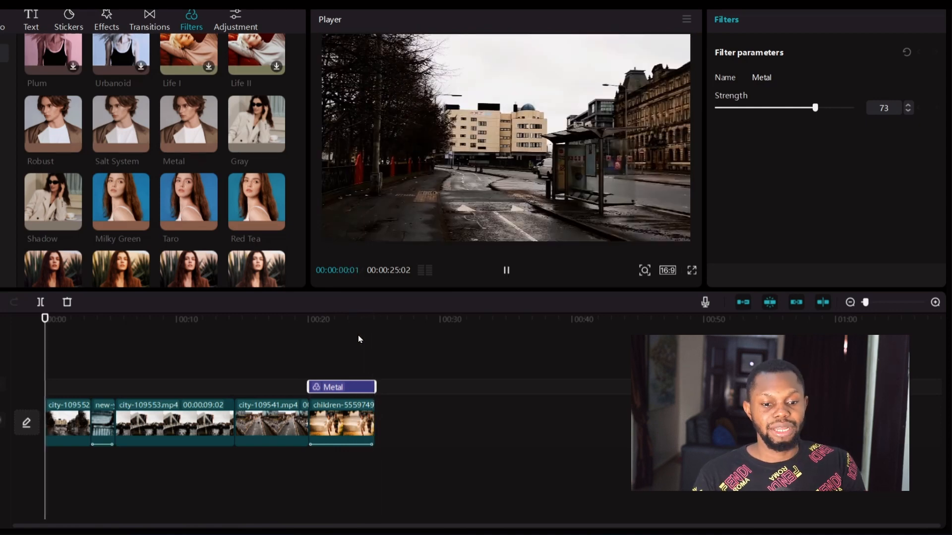
{"action": "left_click", "coordinate": [358, 339]}
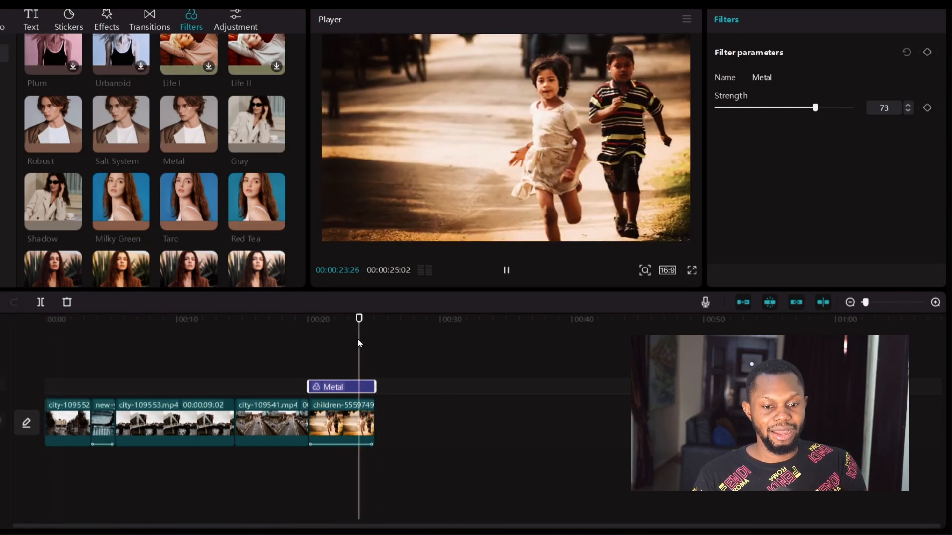
- Add the Jingle Bells filter at the start of the city-109541.mp4 clip and play that part
{"action": "mouse_move", "coordinate": [232, 200]}
{"action": "scroll", "coordinate": [231, 200], "scroll_direction": "down", "scroll_amount": 2}
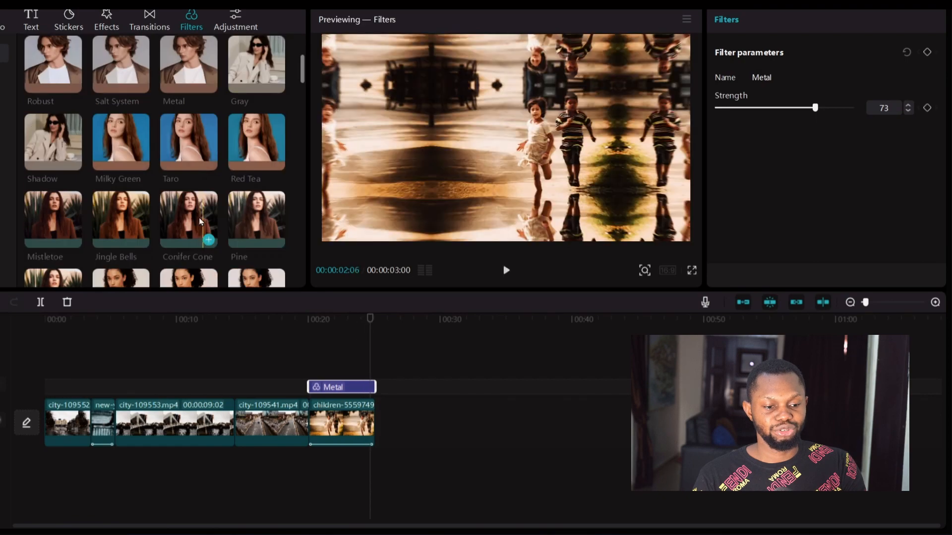
{"action": "left_click_drag", "start_coordinate": [129, 223], "coordinate": [234, 367]}
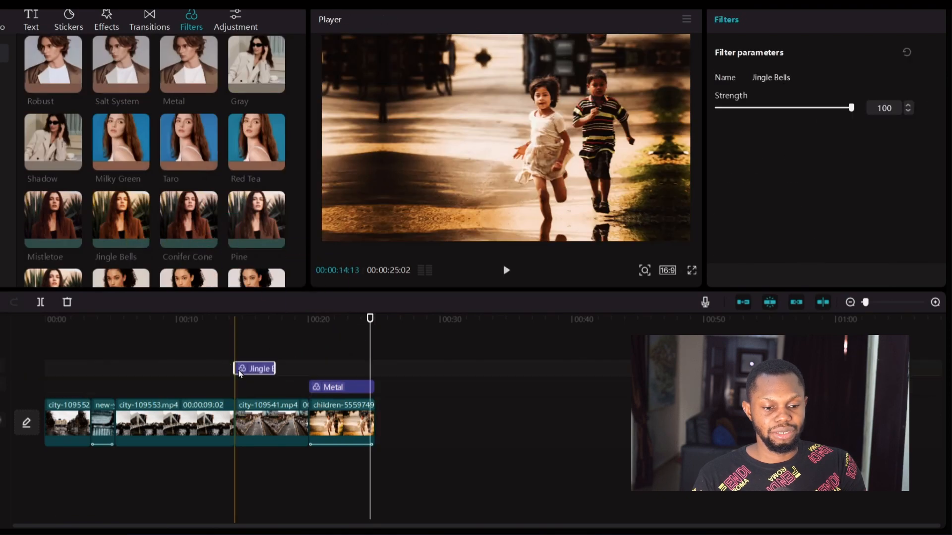
{"action": "left_click", "coordinate": [234, 325]}
{"action": "key", "text": "space"}
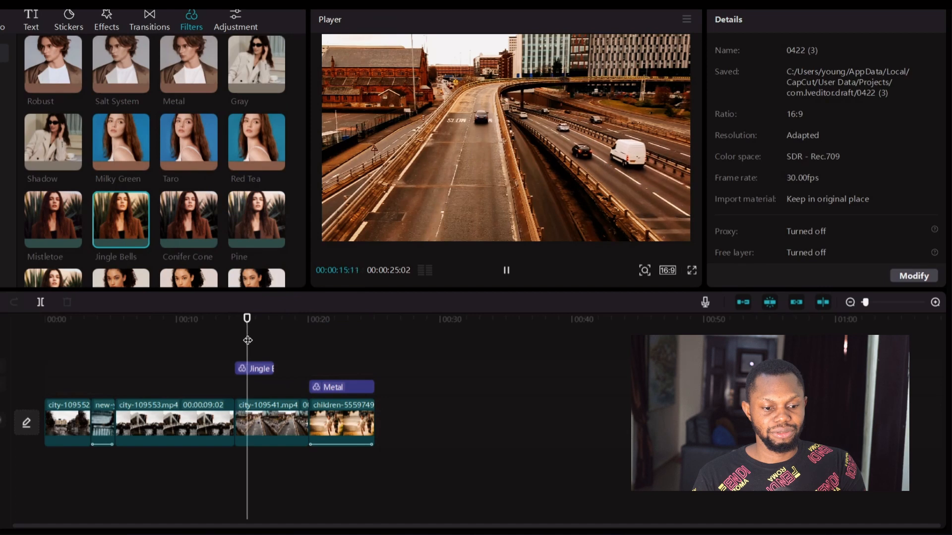
{"action": "left_click", "coordinate": [260, 372]}
{"action": "key", "text": "space"}
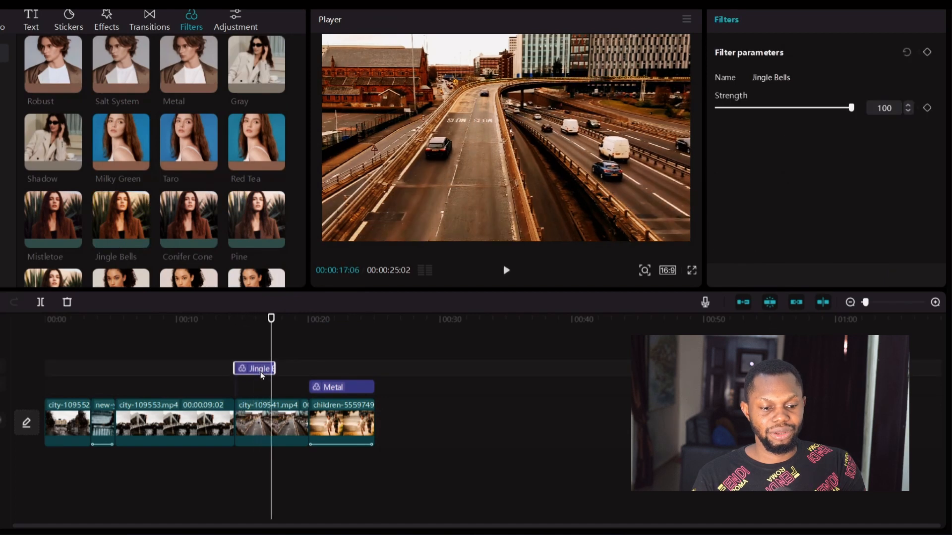
- Delete the Jingle Bells and Metal filters together, preview the opening clip, and return the playhead to the start of the timeline
{"action": "left_click_drag", "start_coordinate": [256, 350], "coordinate": [344, 390]}
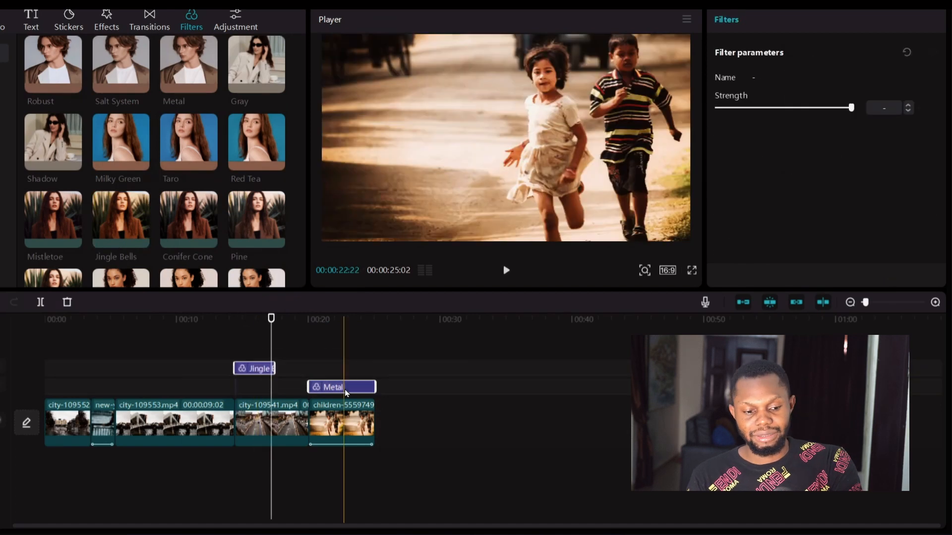
{"action": "key", "text": "Delete"}
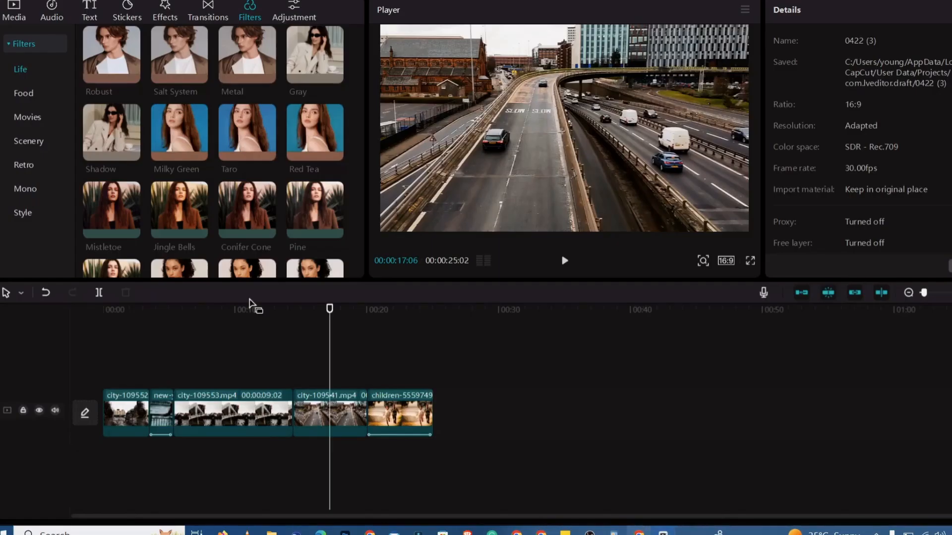
{"action": "left_click_drag", "start_coordinate": [212, 311], "coordinate": [103, 310]}
{"action": "key", "text": "space"}
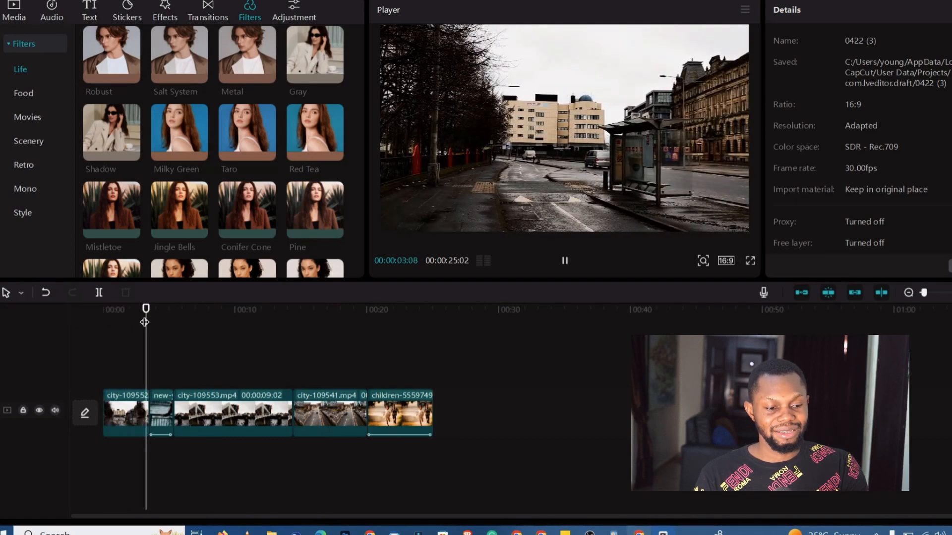
{"action": "left_click", "coordinate": [82, 307]}
{"action": "key", "text": "space"}
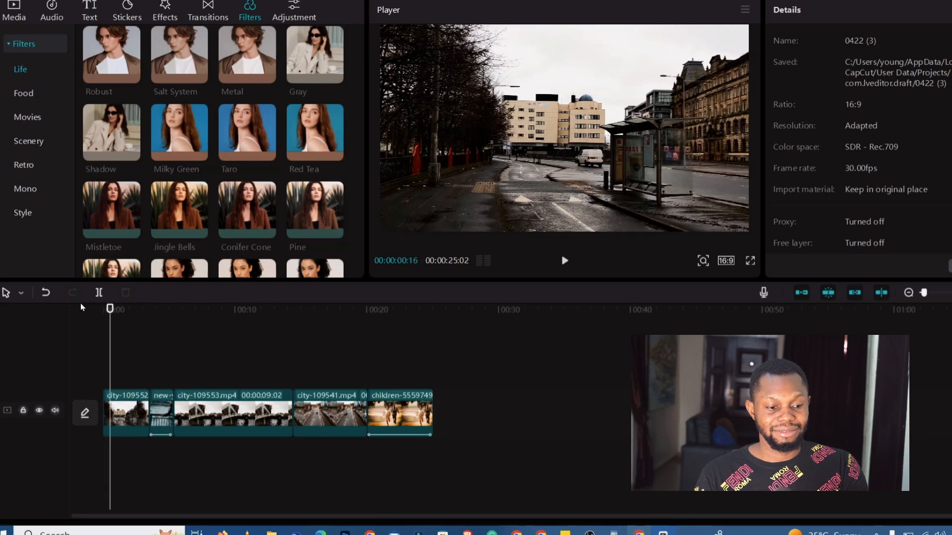
{"action": "left_click", "coordinate": [75, 306]}
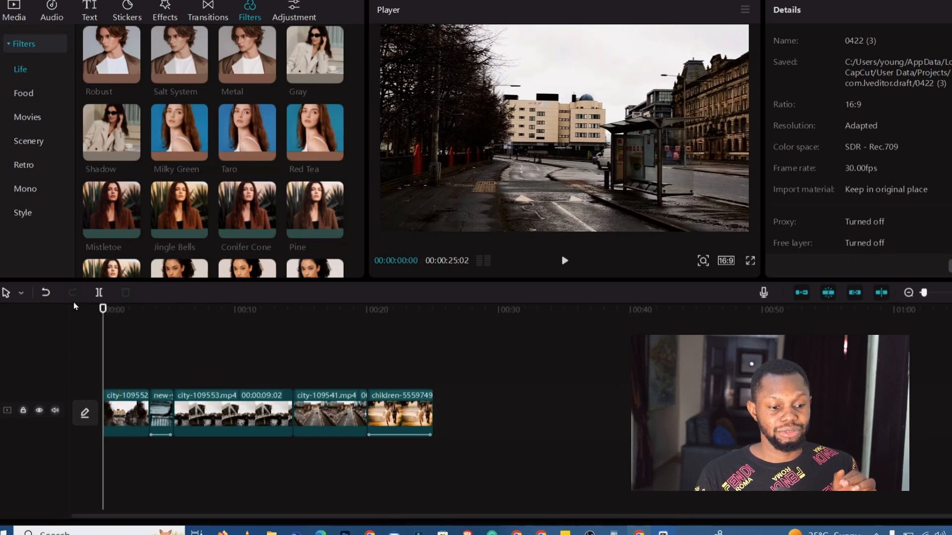
- Add a default text at the very start of the timeline above the first city clip and preview it briefly
{"action": "left_click", "coordinate": [141, 422]}
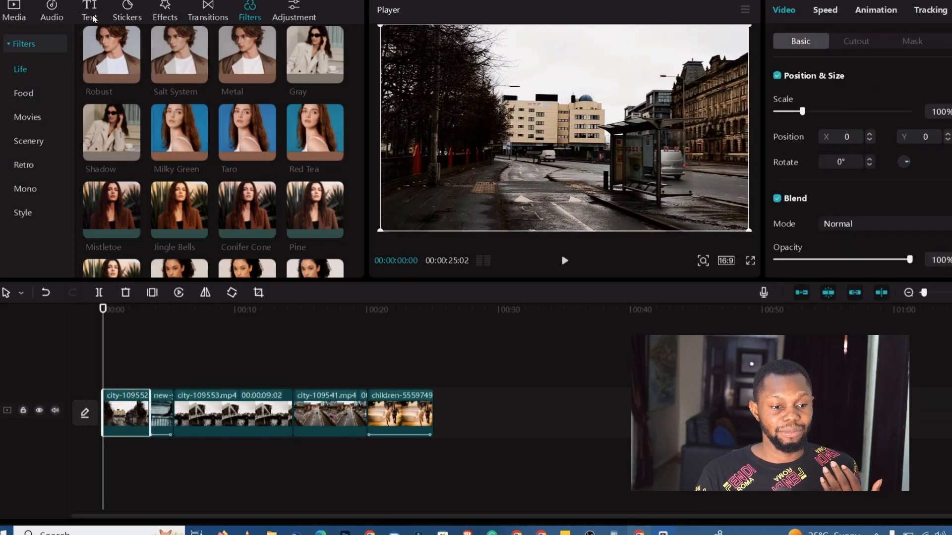
{"action": "left_click", "coordinate": [94, 18]}
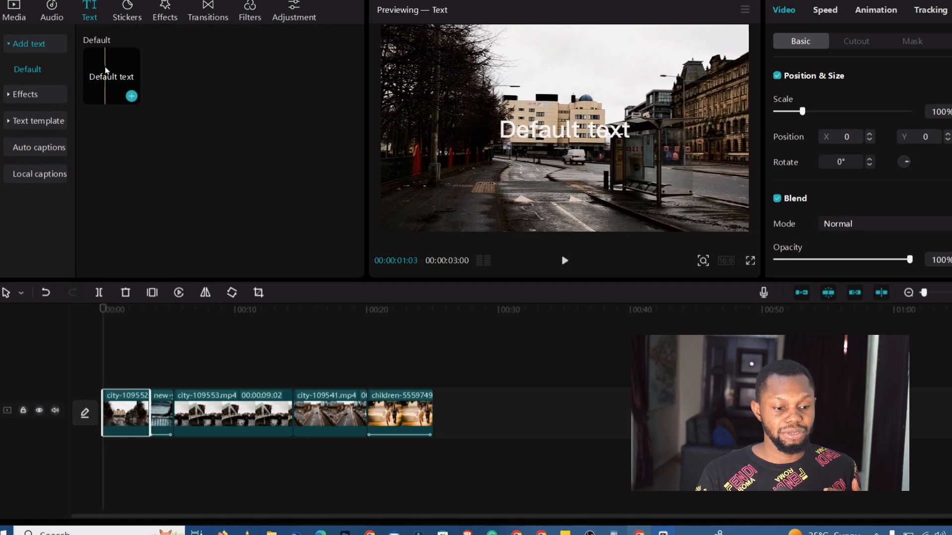
{"action": "left_click_drag", "start_coordinate": [87, 84], "coordinate": [110, 373]}
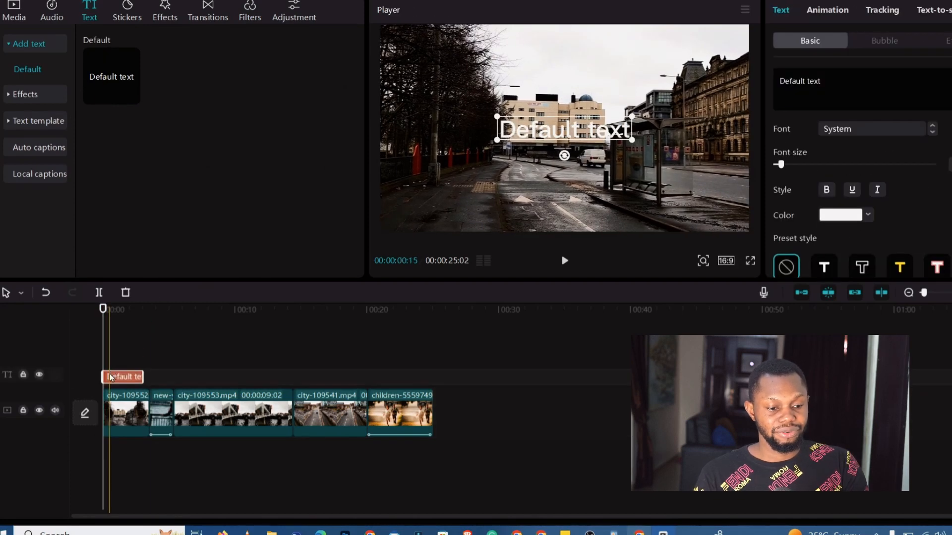
{"action": "key", "text": "space"}
{"action": "left_click", "coordinate": [110, 377]}
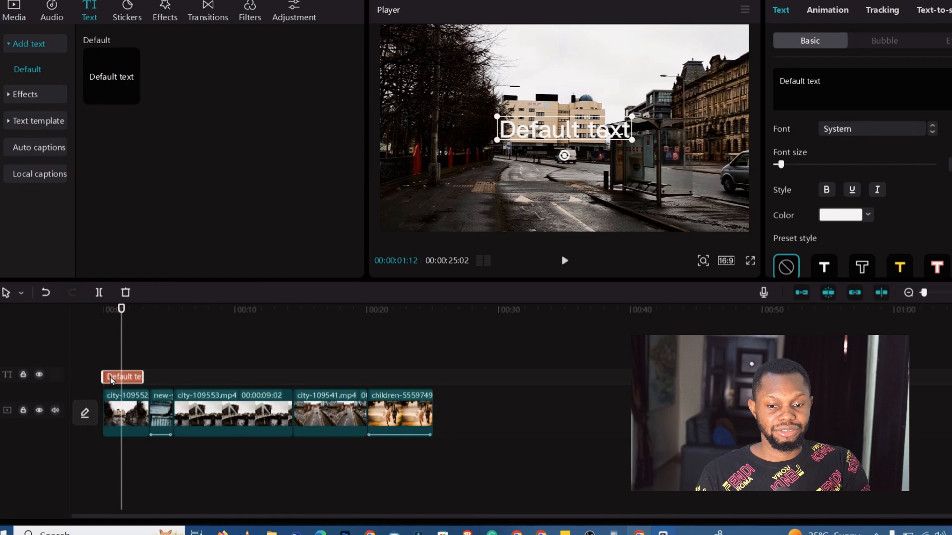
- Change the title's wording to "New York" and scale it up slightly in the preview
{"action": "left_click", "coordinate": [805, 75]}
{"action": "key", "text": "ctrl+a"}
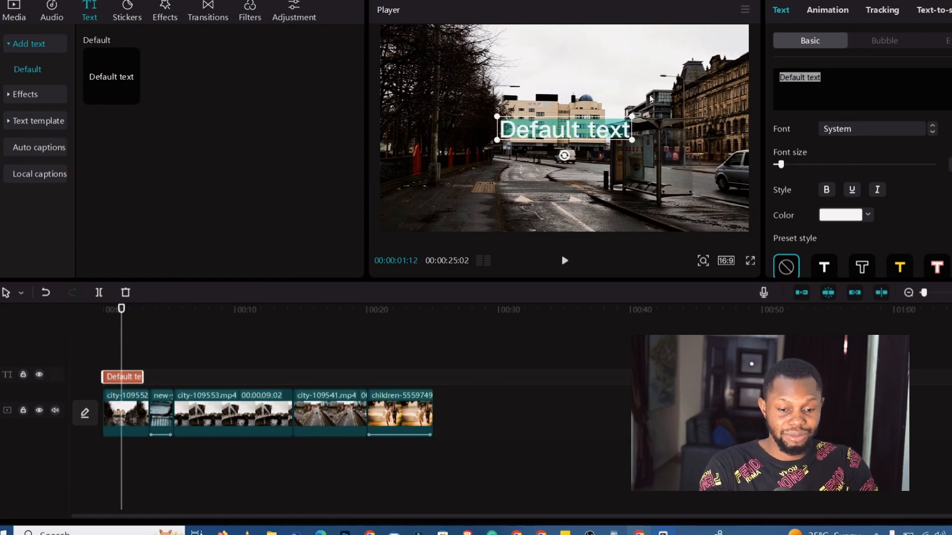
{"action": "type", "text": "New"}
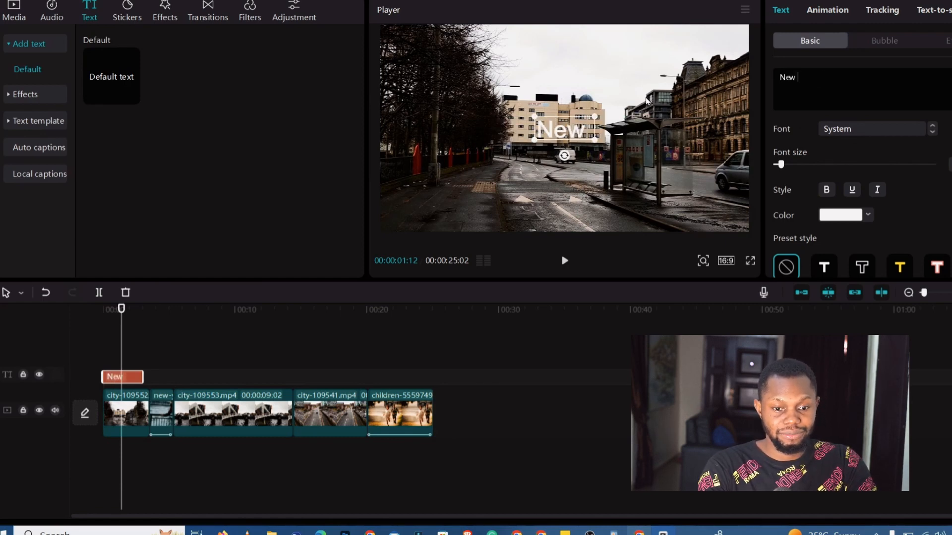
{"action": "type", "text": " York"}
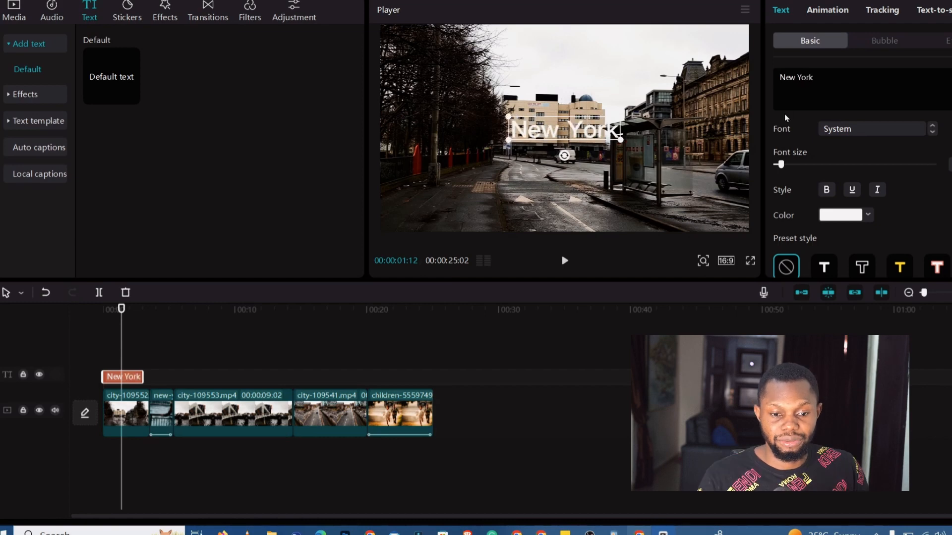
{"action": "left_click", "coordinate": [658, 124]}
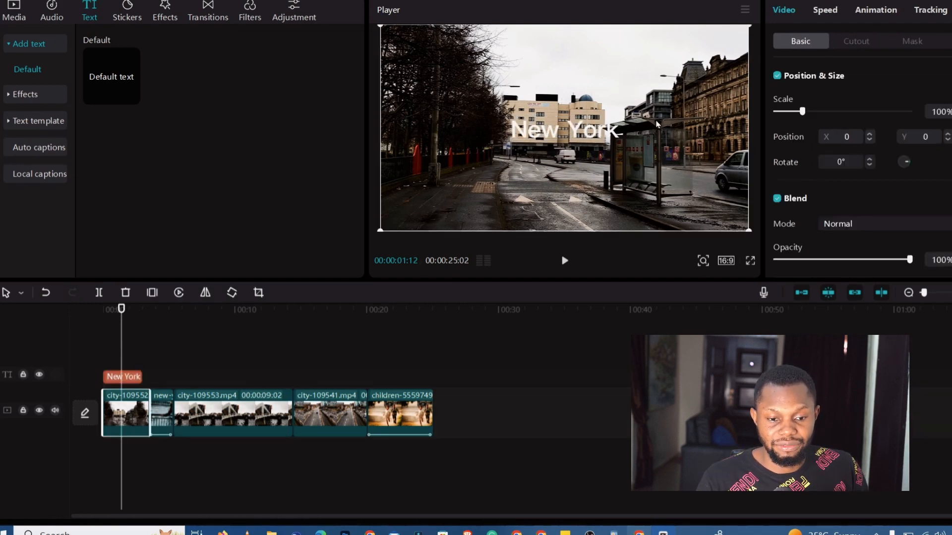
{"action": "left_click", "coordinate": [609, 135]}
{"action": "mouse_move", "coordinate": [622, 141]}
{"action": "left_mouse_down"}
{"action": "mouse_move", "coordinate": [640, 151]}
{"action": "mouse_move", "coordinate": [620, 148]}
{"action": "left_mouse_up"}
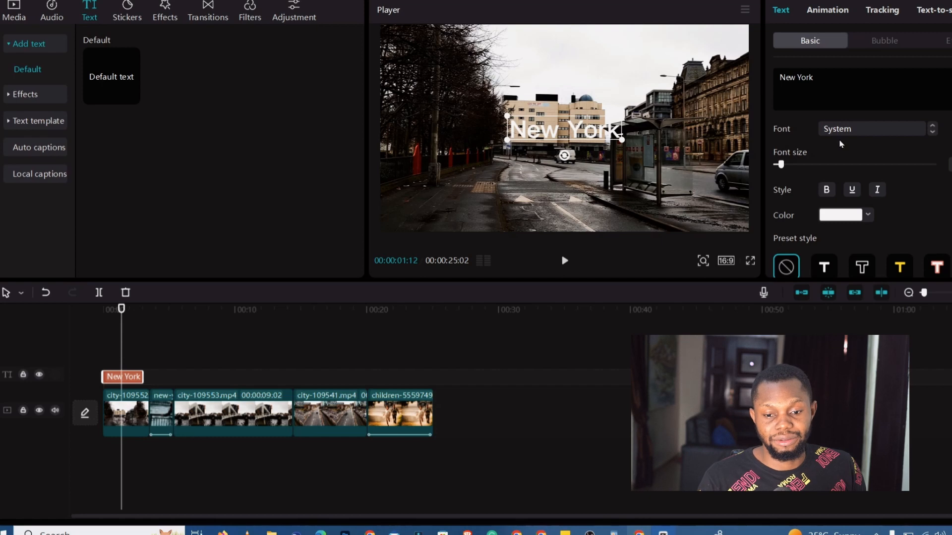
- Set the font of the "New York" text to AvenirNext
{"action": "left_click", "coordinate": [852, 131]}
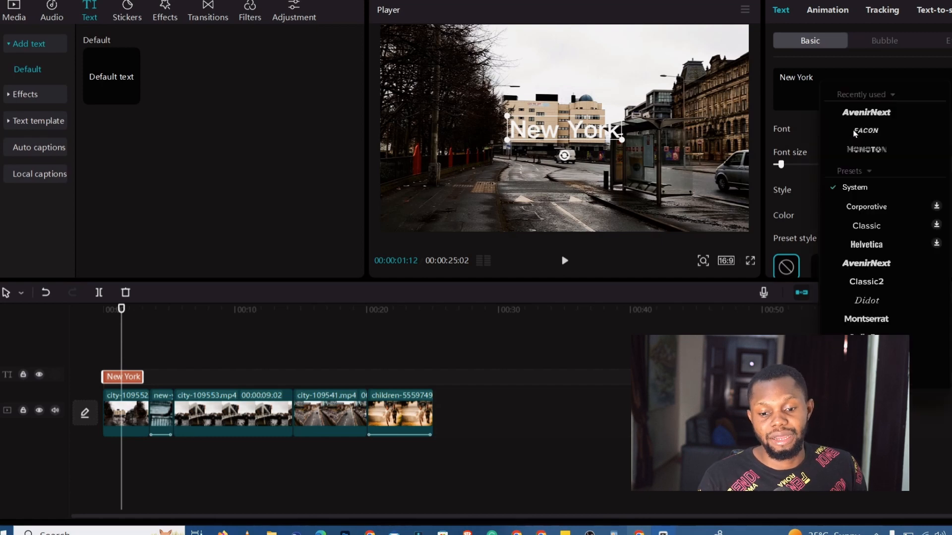
{"action": "left_click", "coordinate": [881, 267]}
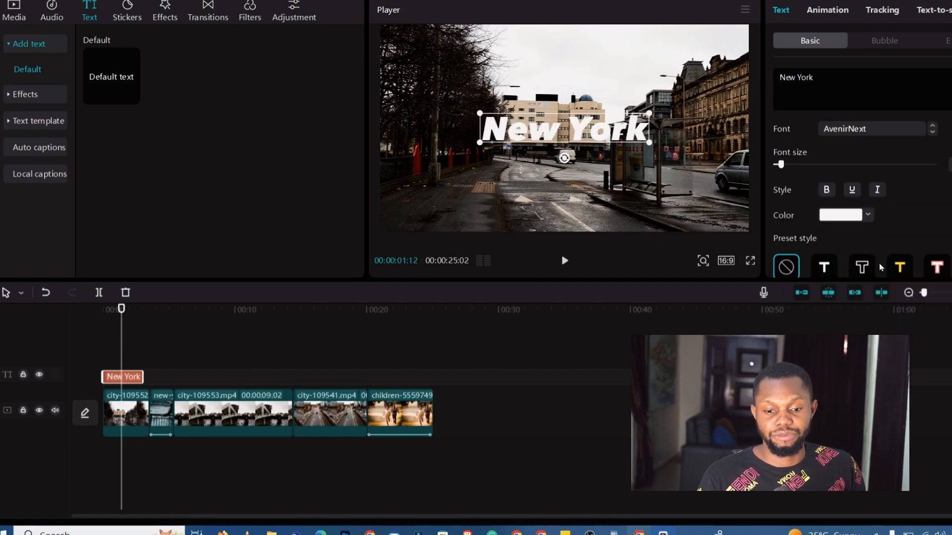
{"action": "scroll", "coordinate": [885, 175], "scroll_direction": "down", "scroll_amount": 2}
{"action": "scroll", "coordinate": [885, 175], "scroll_direction": "up", "scroll_amount": 2}
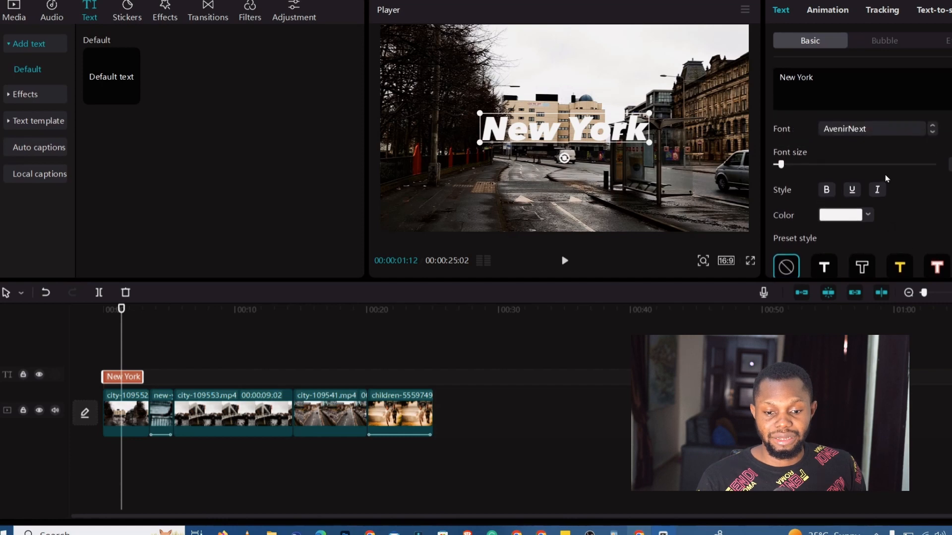
{"action": "left_click", "coordinate": [837, 216]}
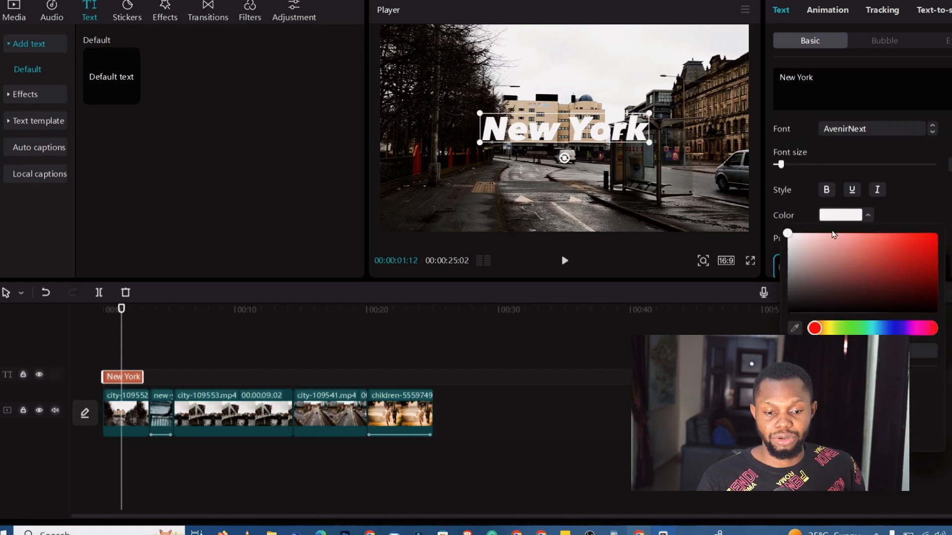
{"action": "left_click_drag", "start_coordinate": [843, 263], "coordinate": [759, 210]}
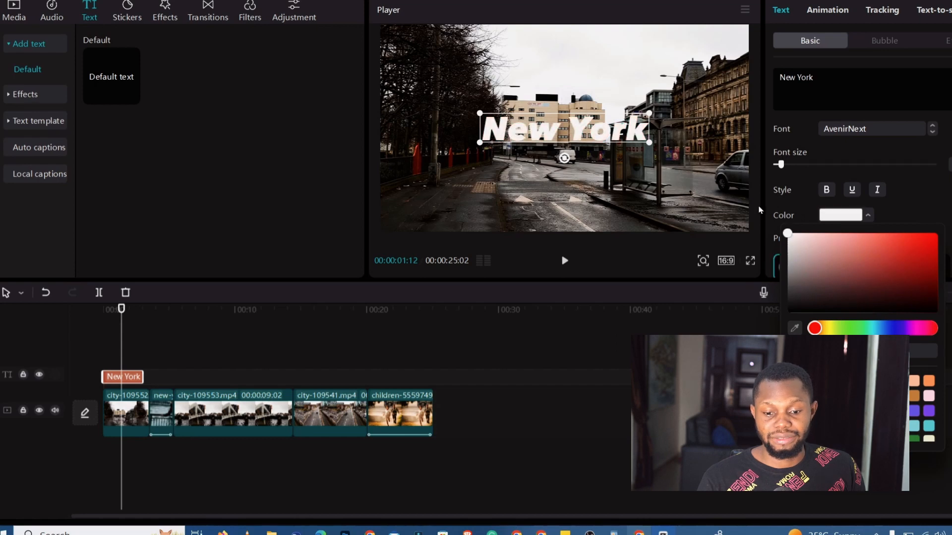
{"action": "left_click", "coordinate": [924, 199]}
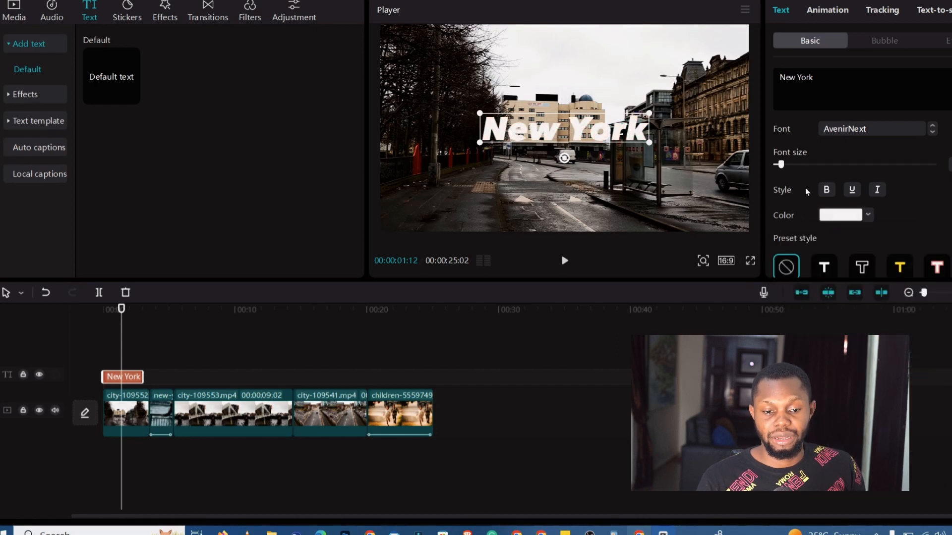
- Try a black stroke on the "New York" text and turn it off again
{"action": "scroll", "coordinate": [805, 188], "scroll_direction": "down", "scroll_amount": 2}
{"action": "scroll", "coordinate": [805, 189], "scroll_direction": "down", "scroll_amount": 5}
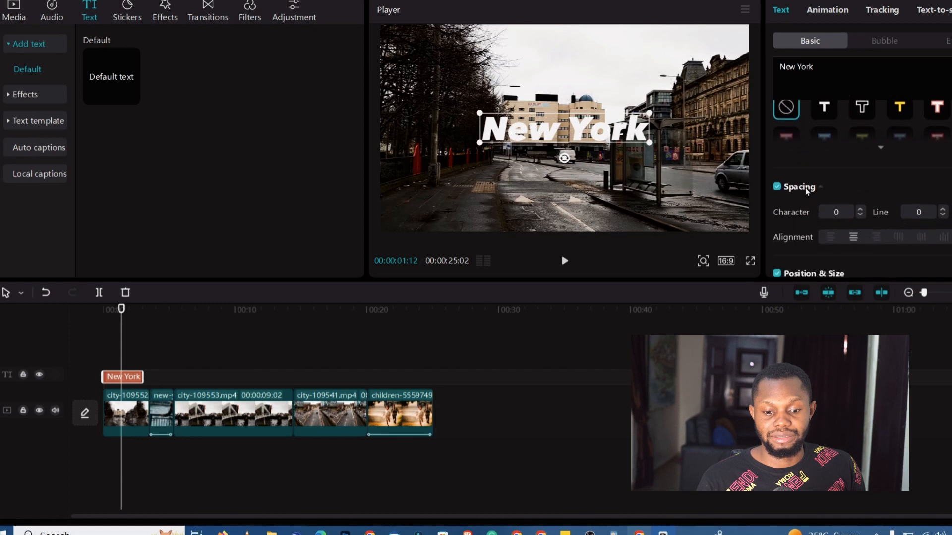
{"action": "scroll", "coordinate": [805, 188], "scroll_direction": "down", "scroll_amount": 3}
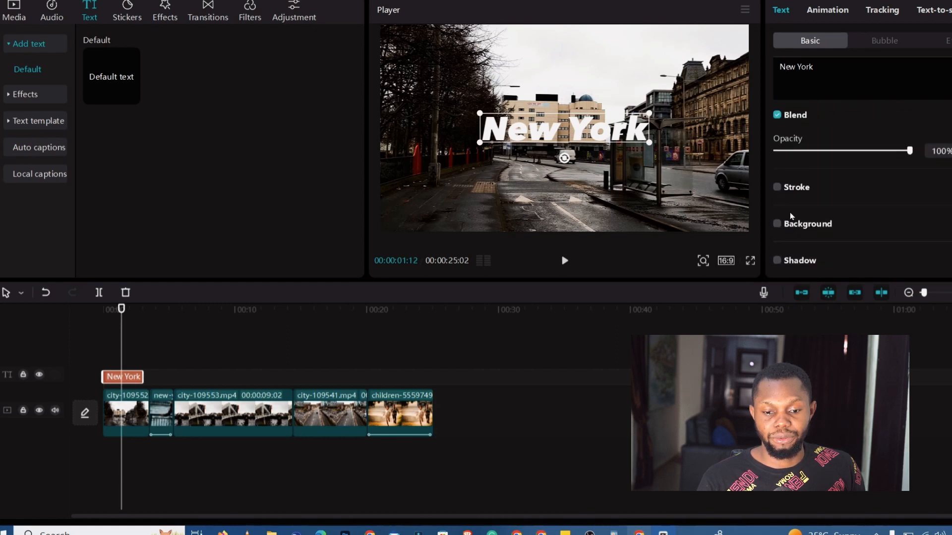
{"action": "left_click", "coordinate": [777, 189]}
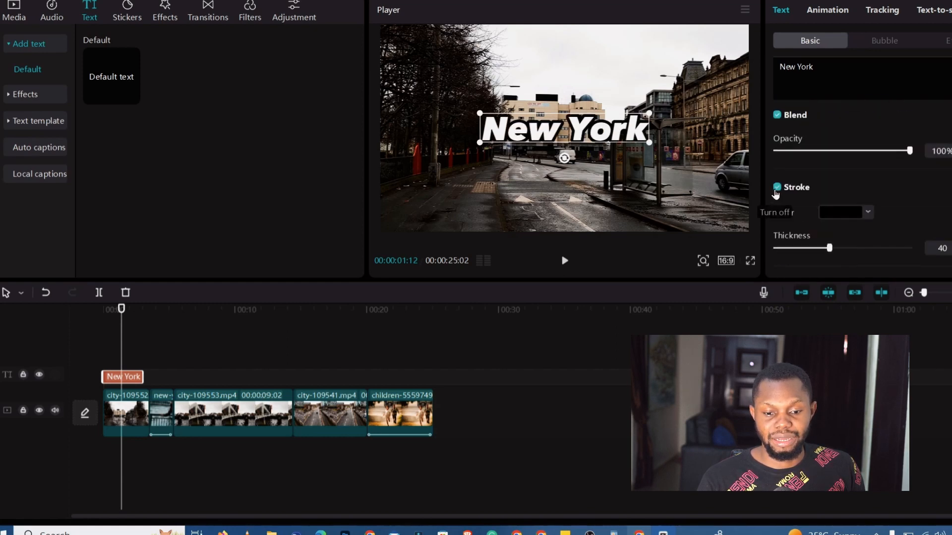
{"action": "left_click", "coordinate": [776, 189]}
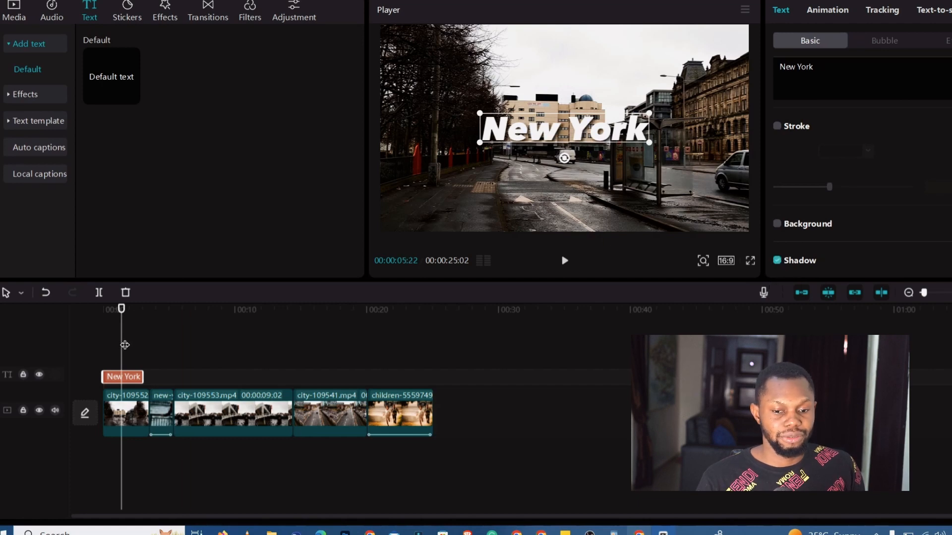
- Enable a shadow on the "New York" text and play the opening clip from near its start
{"action": "scroll", "coordinate": [807, 226], "scroll_direction": "down", "scroll_amount": 3}
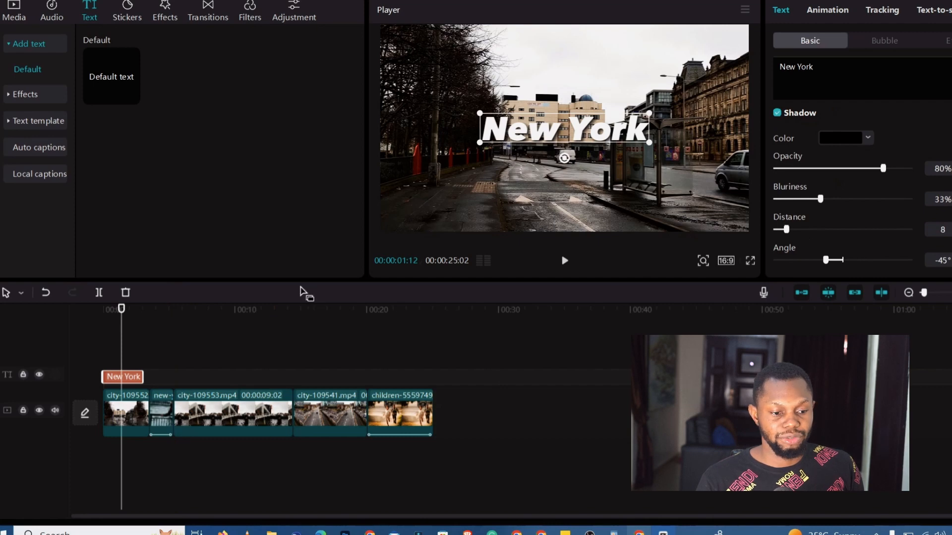
{"action": "left_click_drag", "start_coordinate": [121, 311], "coordinate": [109, 319]}
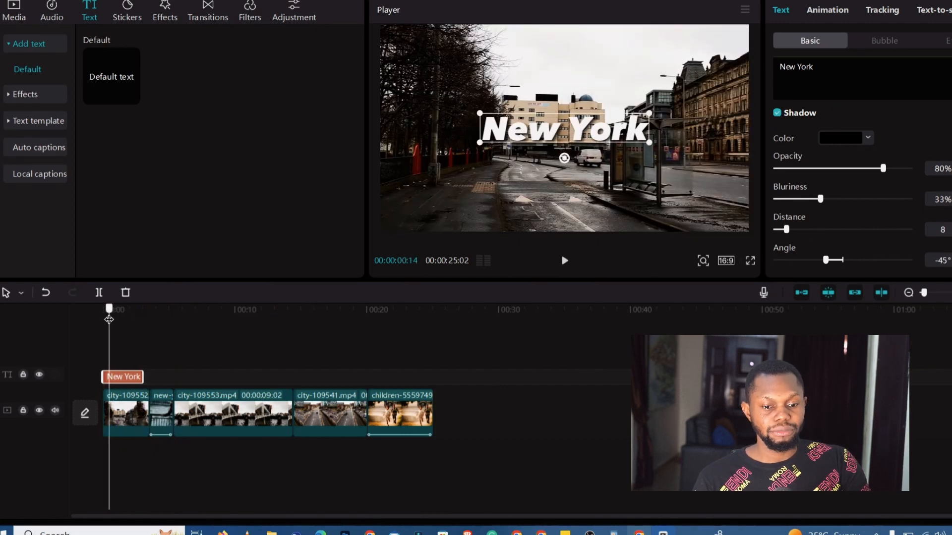
{"action": "key", "text": "space"}
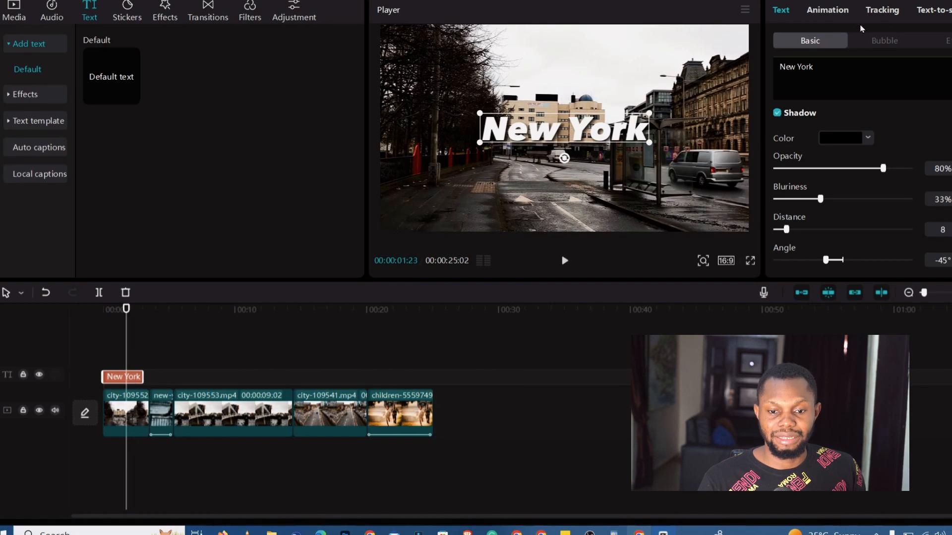
- Apply the Flipping entrance animation to the "New York" text and preview it from the start of the timeline
{"action": "left_click", "coordinate": [836, 12]}
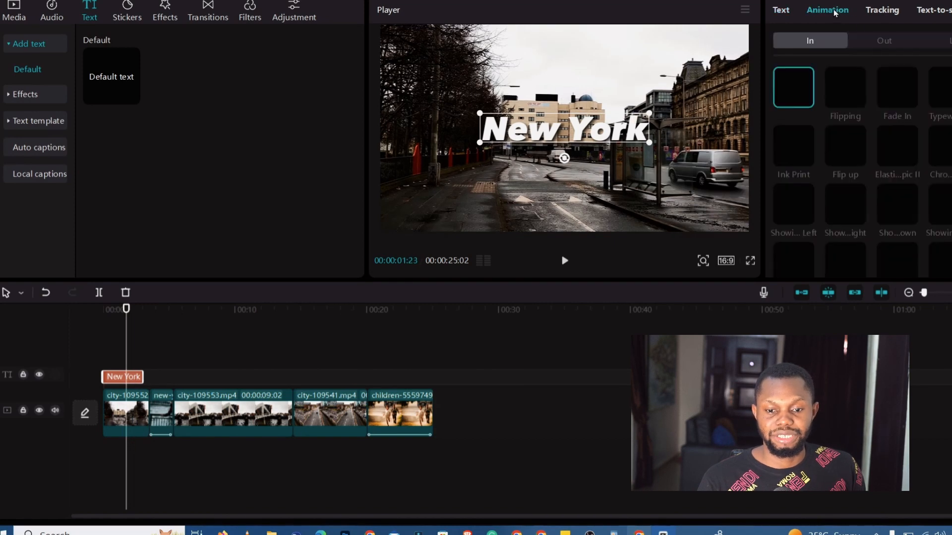
{"action": "left_click", "coordinate": [846, 89]}
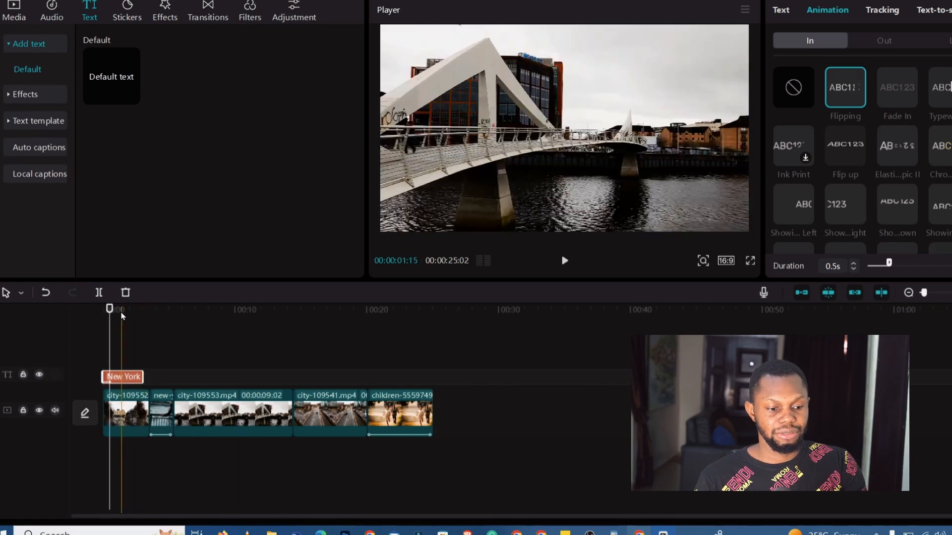
{"action": "left_click", "coordinate": [93, 309]}
{"action": "key", "text": "space"}
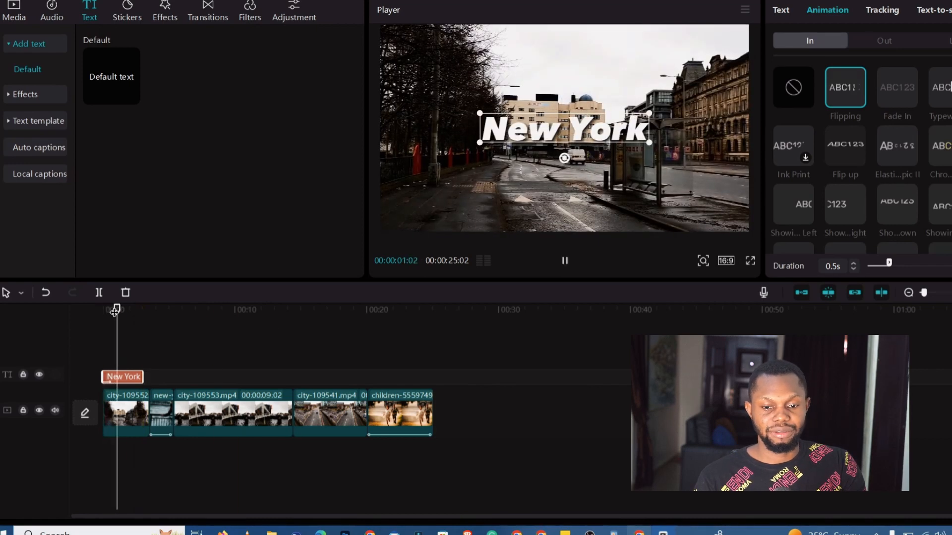
{"action": "key", "text": "space"}
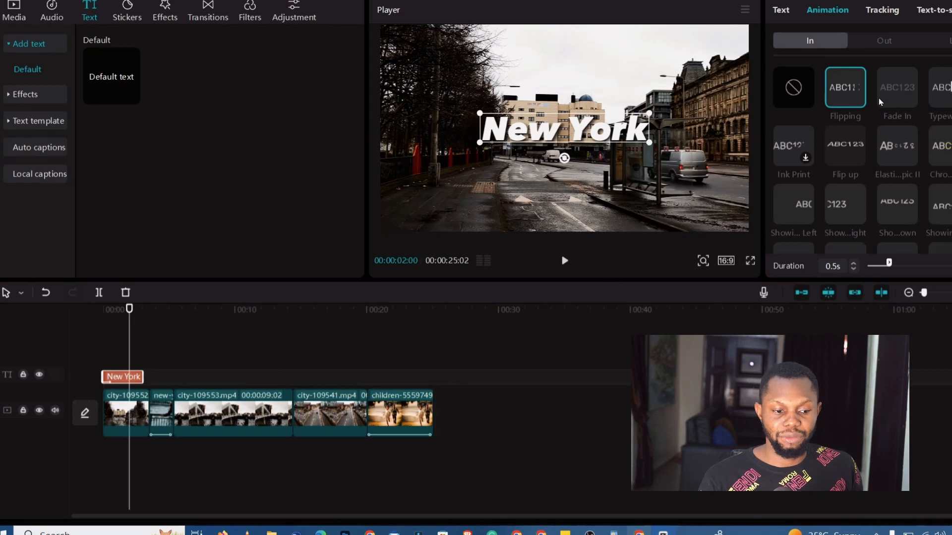
- Apply the Fade Out exit animation to the "New York" text and preview it from the start of the timeline
{"action": "left_click", "coordinate": [889, 40]}
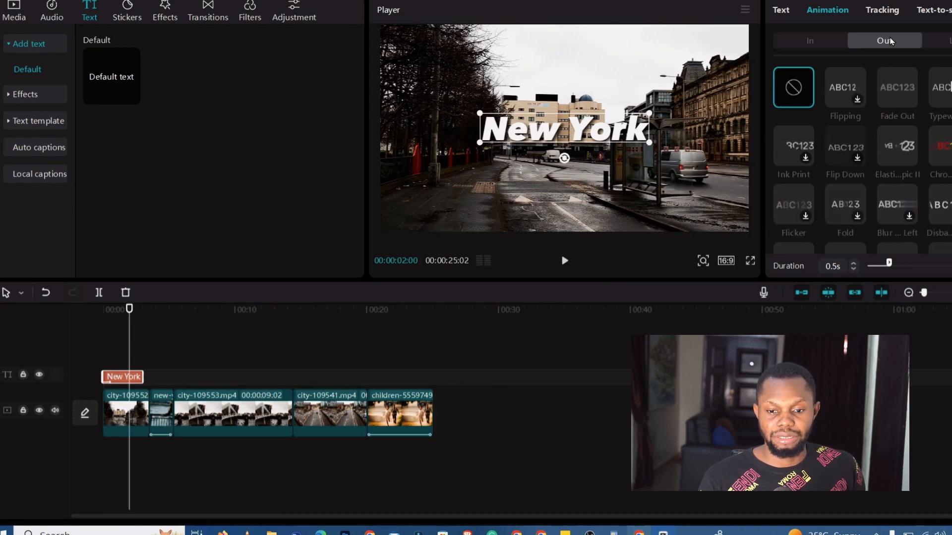
{"action": "left_click", "coordinate": [894, 94]}
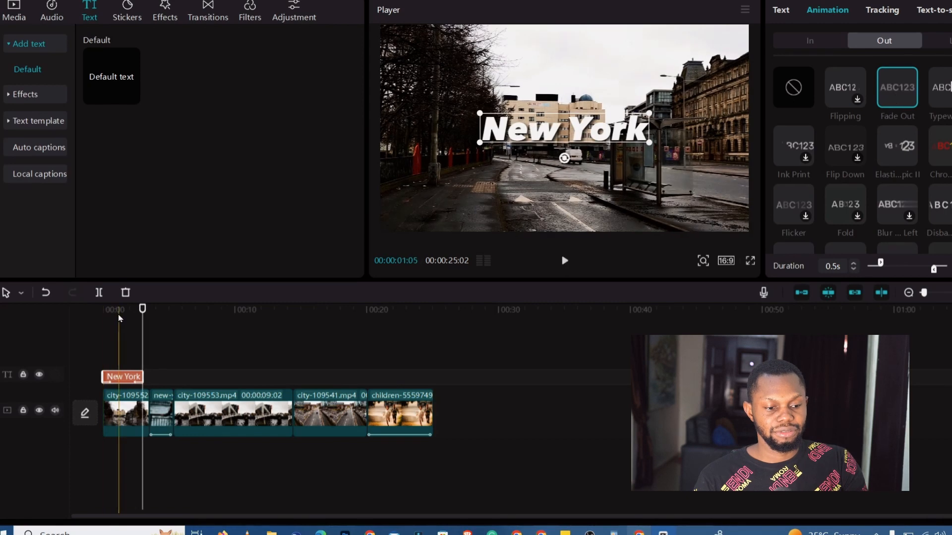
{"action": "key", "text": "space"}
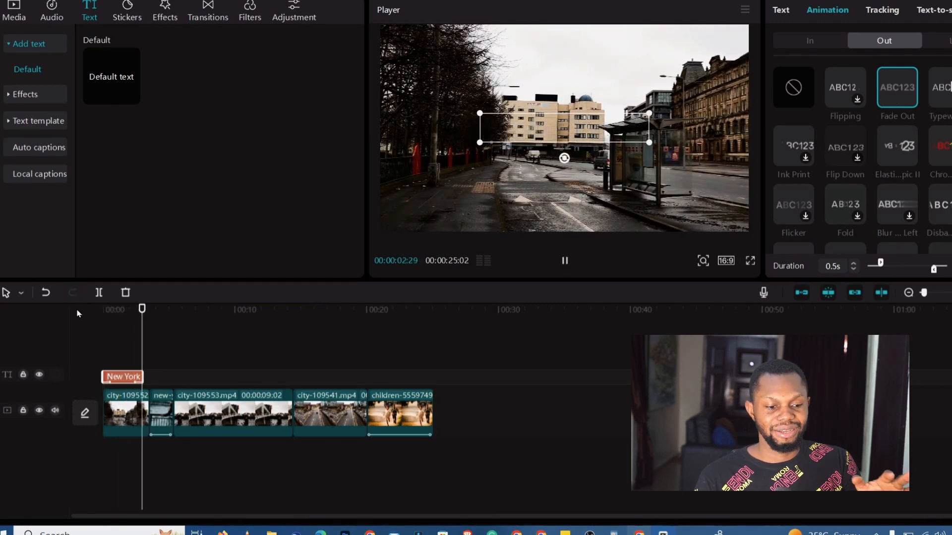
{"action": "key", "text": "space"}
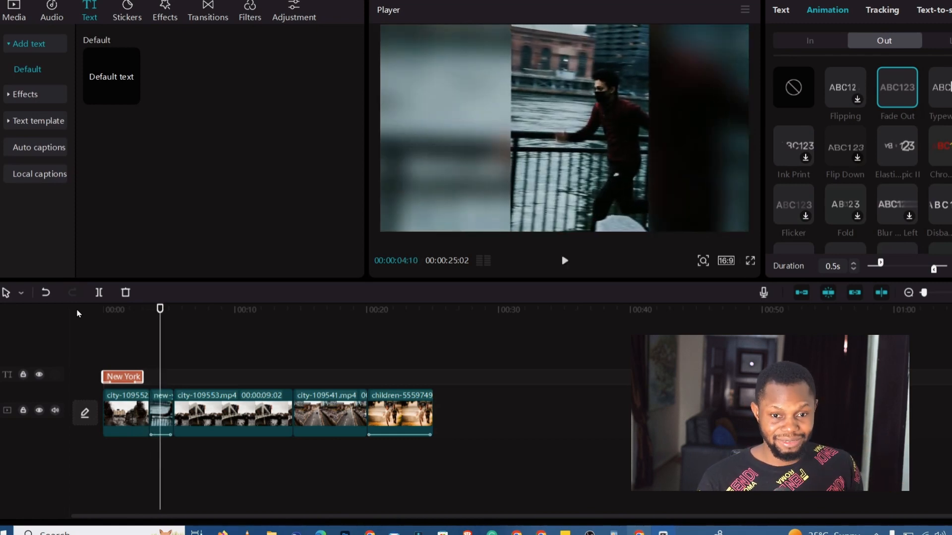
{"action": "left_click", "coordinate": [82, 313]}
{"action": "key", "text": "space"}
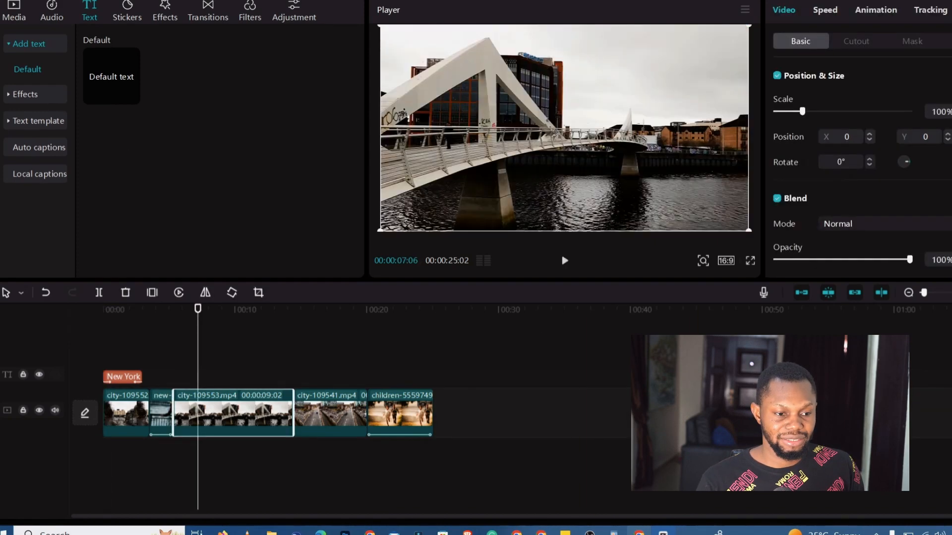
- Browse the trending text templates and place the "NEXT / SQUAT WORKOUT" template above the bridge clip city-109553.mp4
{"action": "left_click", "coordinate": [50, 121]}
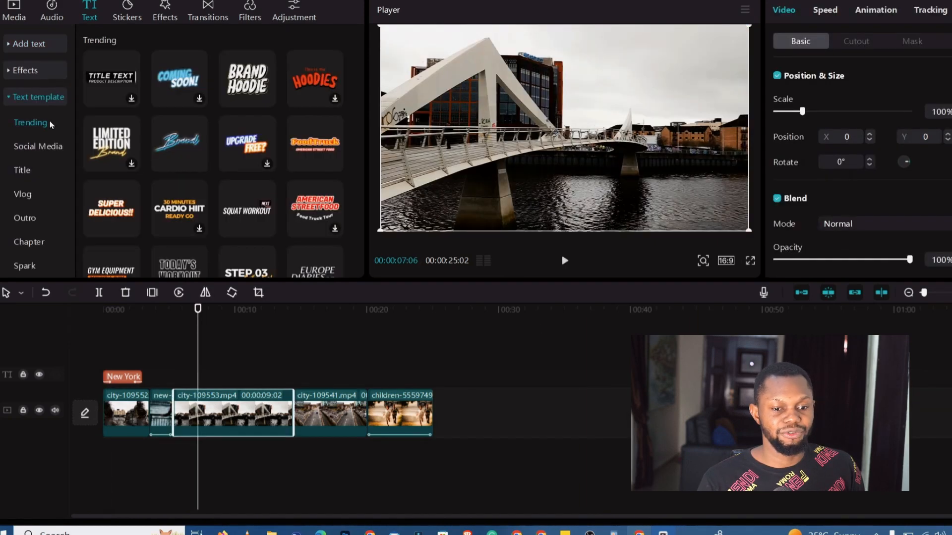
{"action": "scroll", "coordinate": [238, 143], "scroll_direction": "down", "scroll_amount": 4}
{"action": "scroll", "coordinate": [228, 143], "scroll_direction": "down", "scroll_amount": 7}
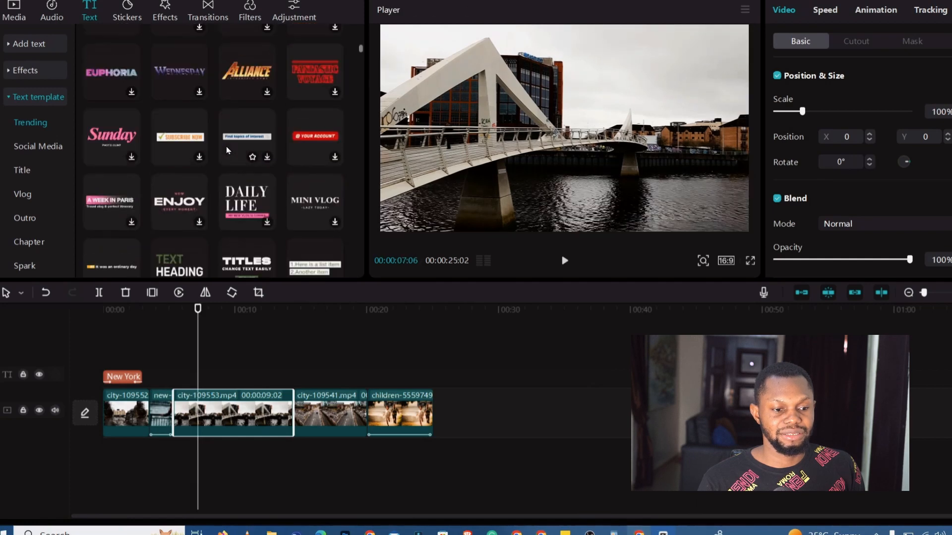
{"action": "scroll", "coordinate": [227, 146], "scroll_direction": "up", "scroll_amount": 8}
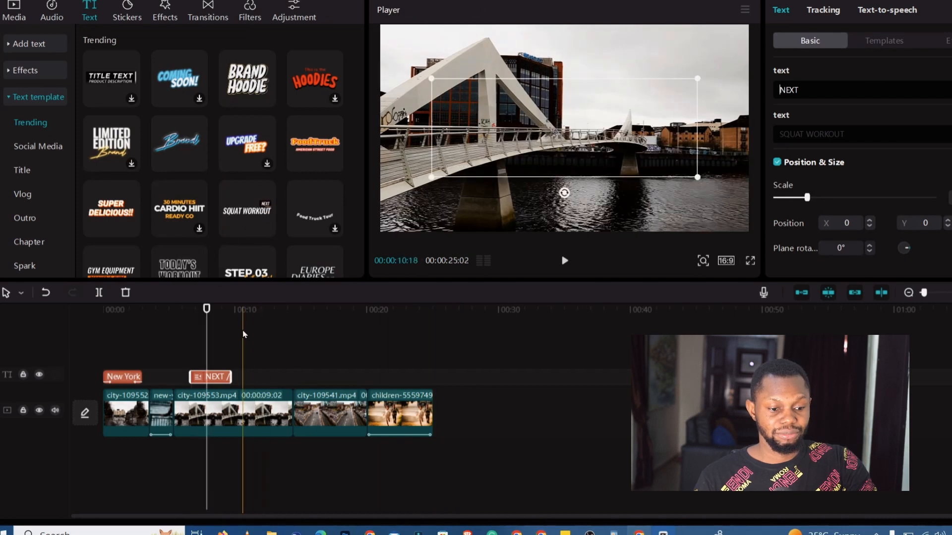
{"action": "left_click", "coordinate": [223, 378]}
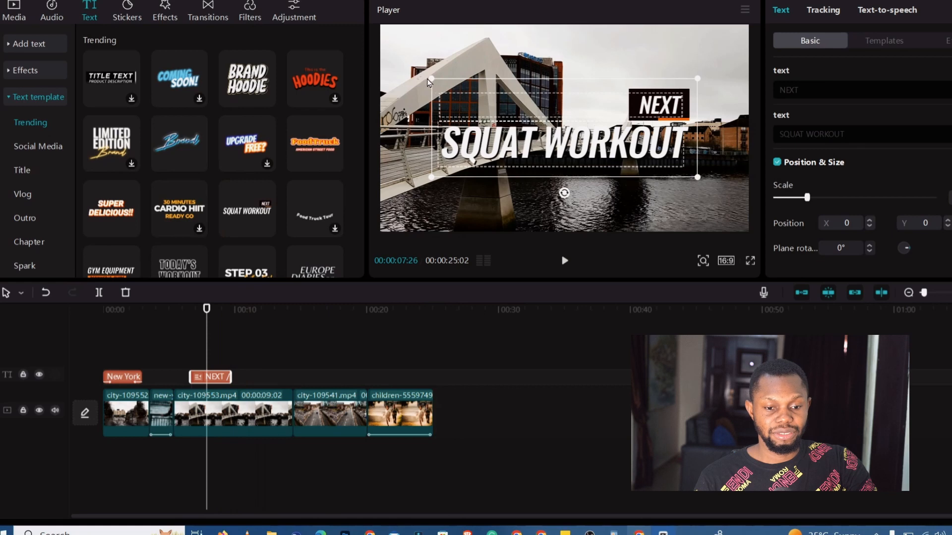
- Scale down the text template in the preview and change its two lines to "Welcome" and "Beautiful People"
{"action": "left_click_drag", "start_coordinate": [425, 79], "coordinate": [470, 91]}
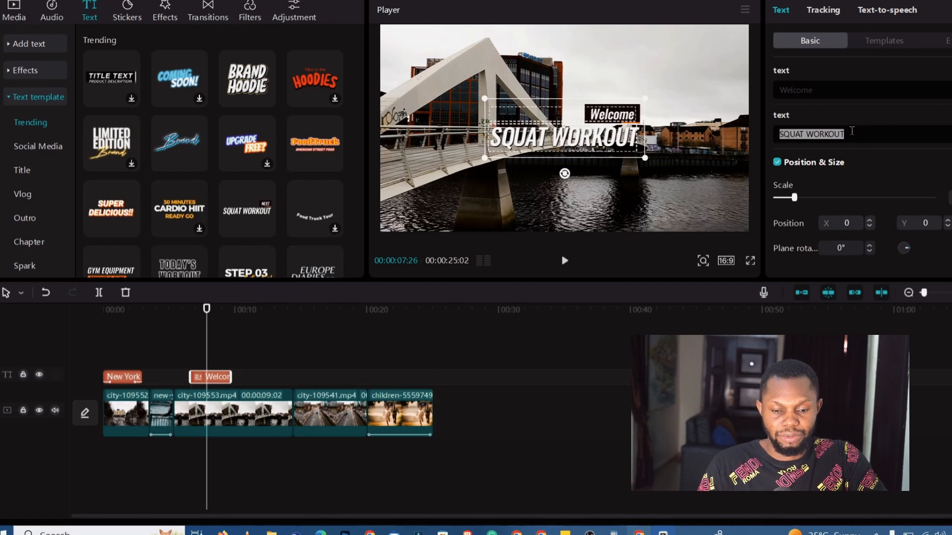
{"action": "type", "text": "B"}
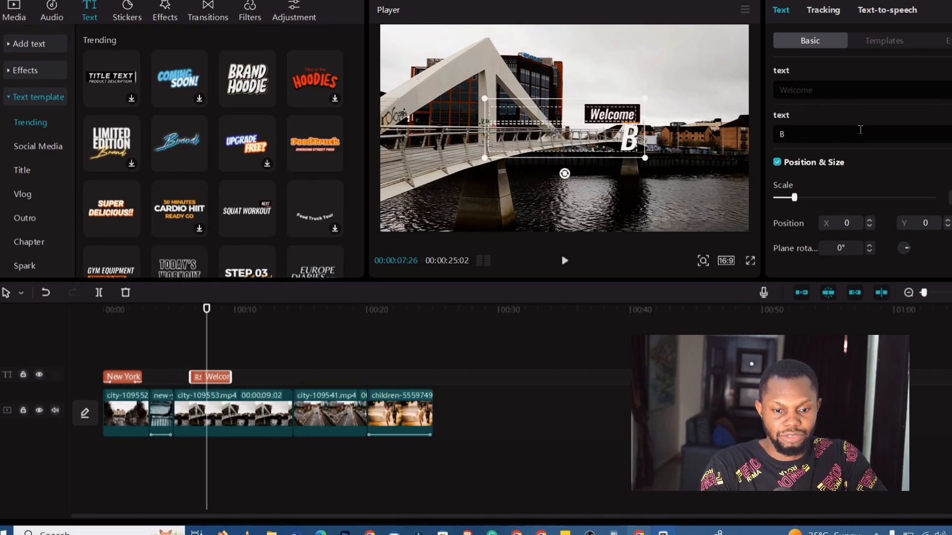
{"action": "type", "text": "eautiful"}
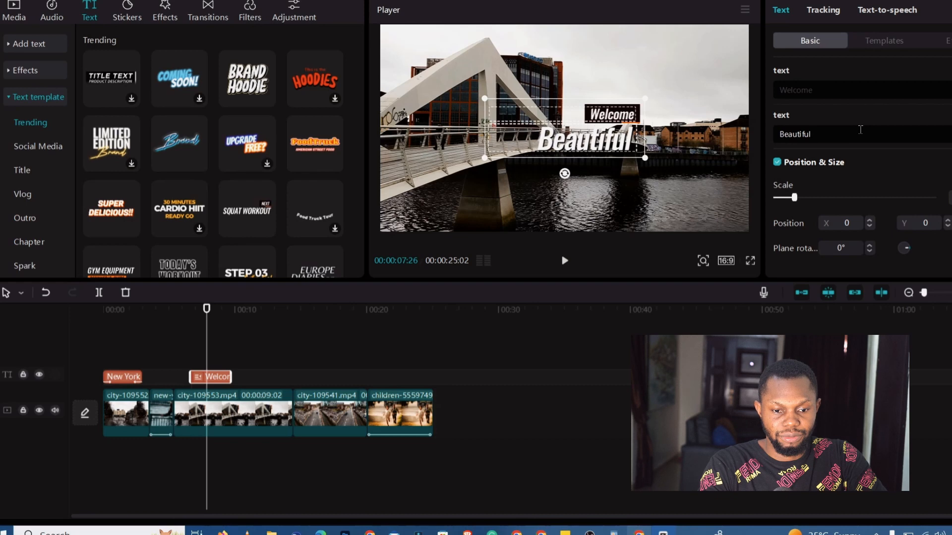
{"action": "type", "text": " Poe"}
{"action": "key", "text": "BackSpace"}
{"action": "key", "text": "BackSpace"}
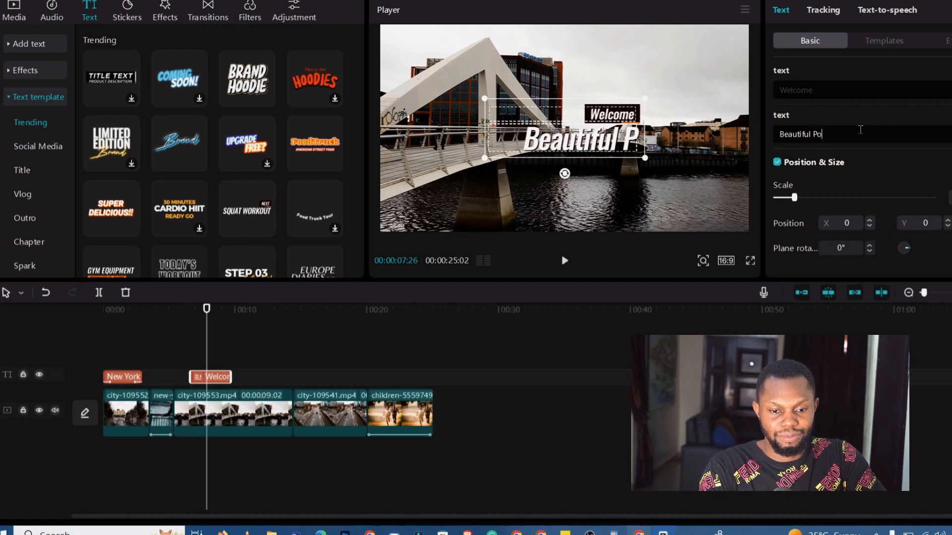
{"action": "type", "text": "eople"}
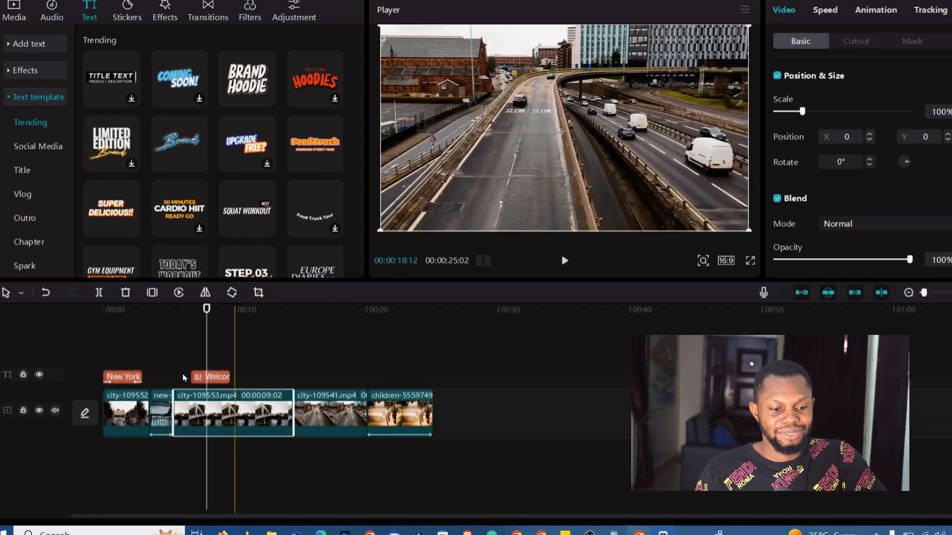
- Play the bridge clip to preview the "Welcome / Beautiful People" template
{"action": "left_click", "coordinate": [178, 333]}
{"action": "key", "text": "space"}
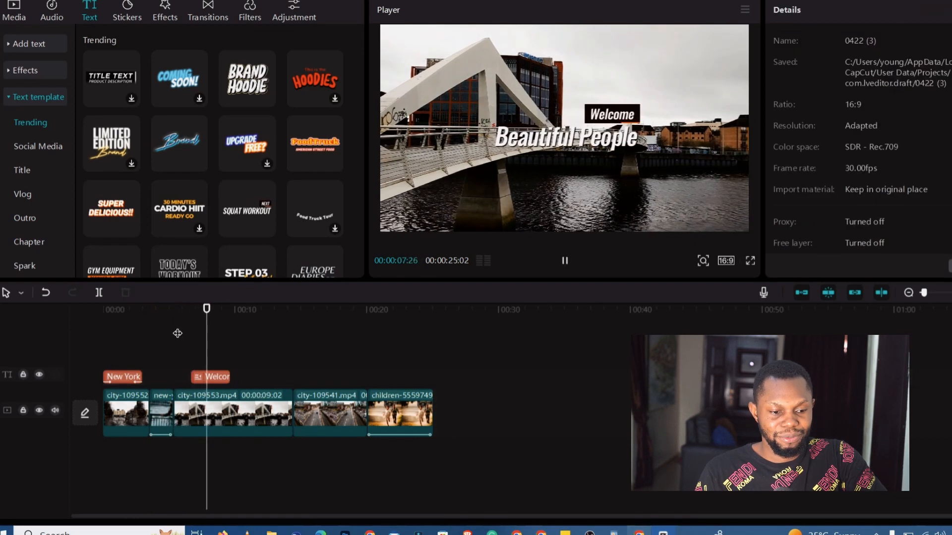
{"action": "key", "text": "space"}
{"action": "left_click", "coordinate": [263, 414]}
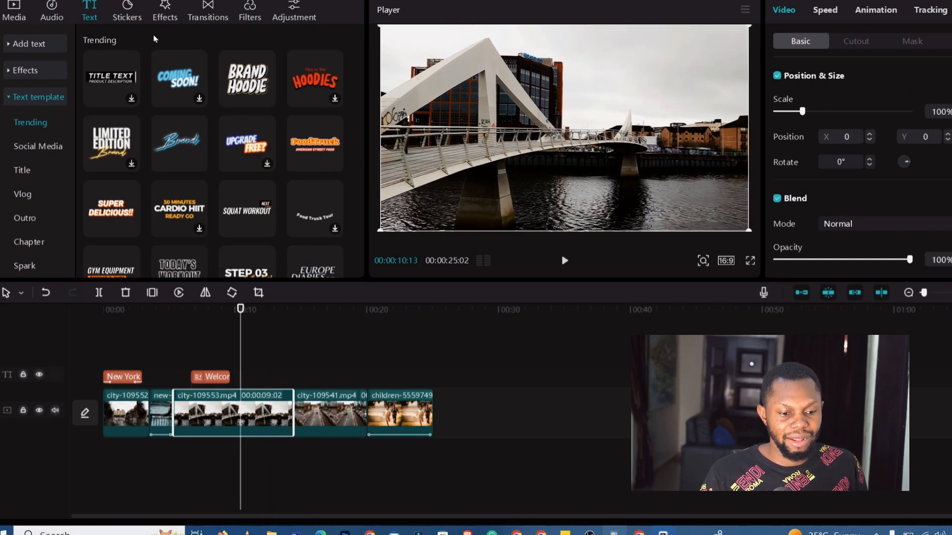
- Add the red SUBSCRIBE sticker from the trending stickers above the end of the last children clip and preview it
{"action": "left_click", "coordinate": [129, 12]}
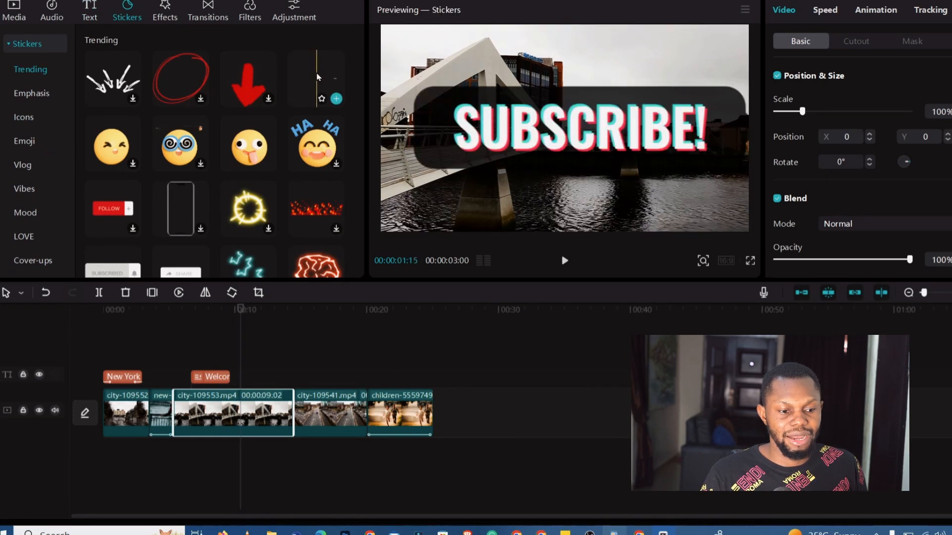
{"action": "scroll", "coordinate": [258, 168], "scroll_direction": "down", "scroll_amount": 1}
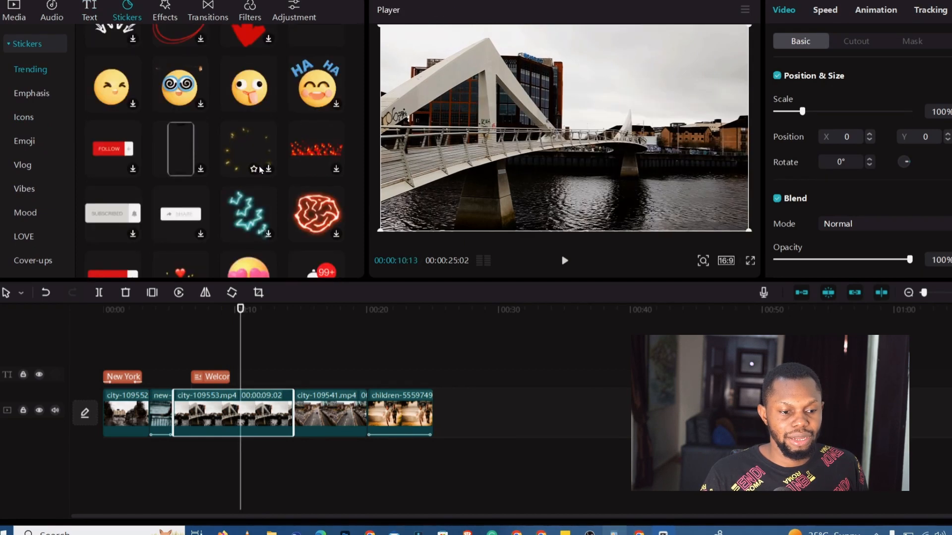
{"action": "scroll", "coordinate": [164, 222], "scroll_direction": "down", "scroll_amount": 1}
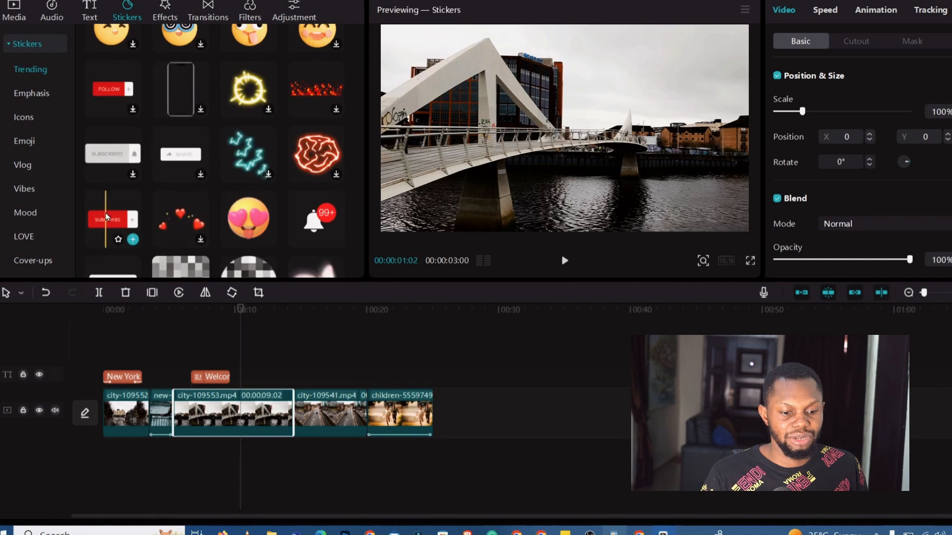
{"action": "left_click_drag", "start_coordinate": [107, 216], "coordinate": [393, 379]}
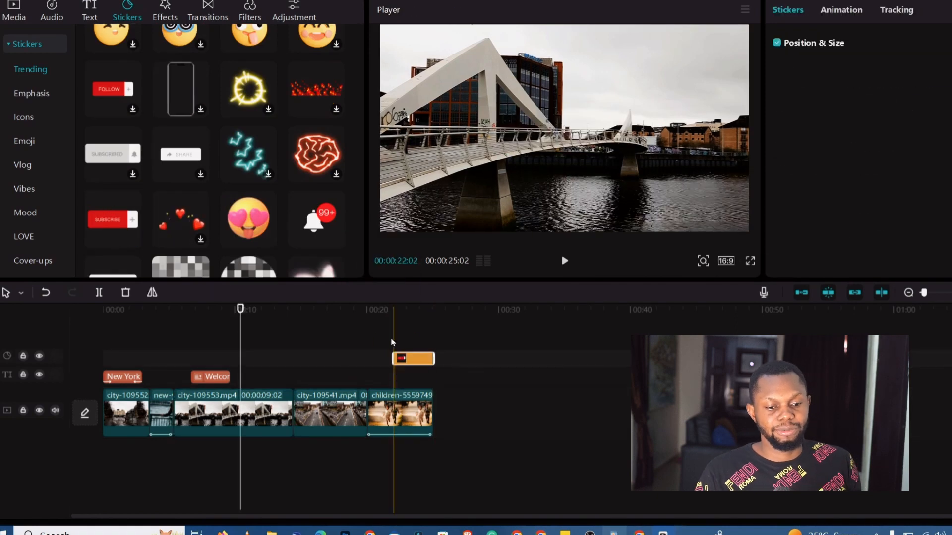
{"action": "left_click", "coordinate": [389, 322]}
{"action": "key", "text": "space"}
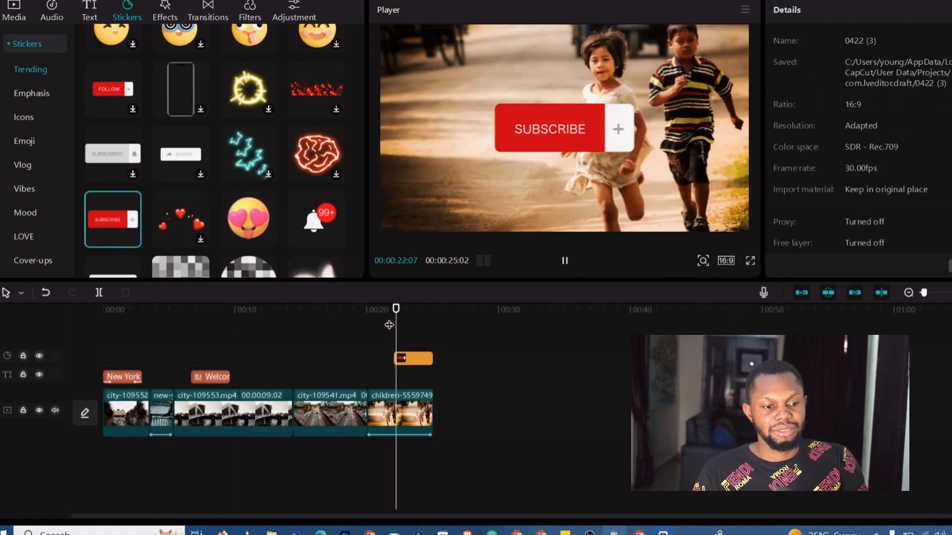
- Move the SUBSCRIBE sticker down to about X -139, Y -620 and add the 99+ notification bell sticker on a track above it
{"action": "left_click", "coordinate": [548, 185]}
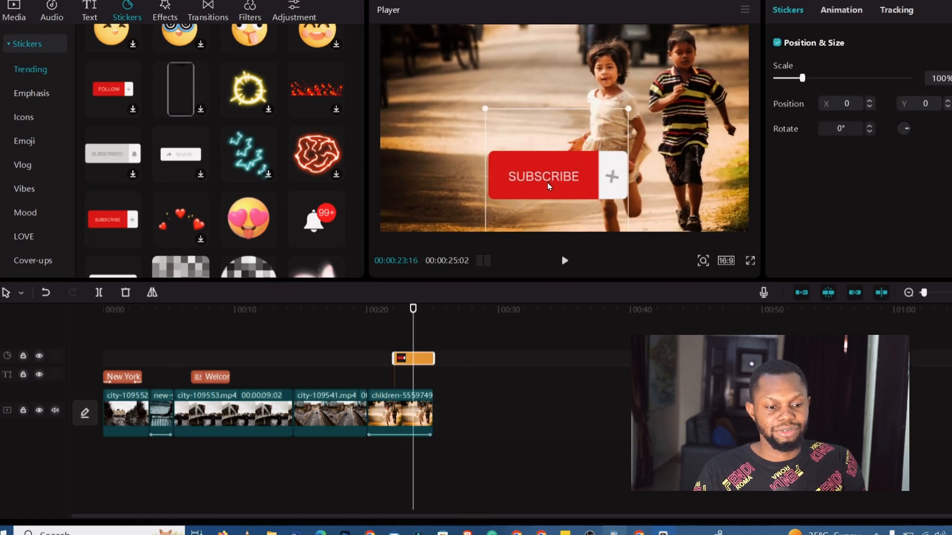
{"action": "left_click_drag", "start_coordinate": [548, 182], "coordinate": [540, 195]}
{"action": "scroll", "coordinate": [315, 193], "scroll_direction": "down", "scroll_amount": 2}
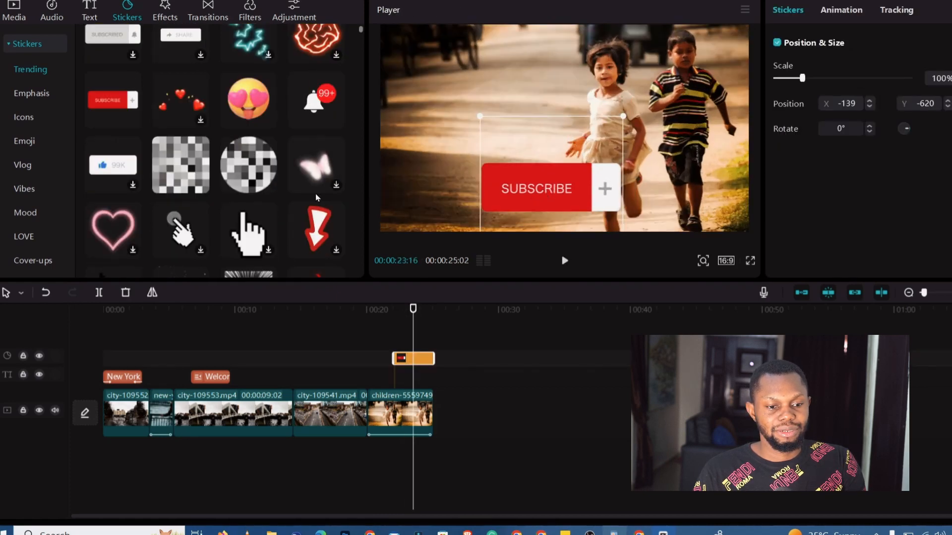
{"action": "left_click", "coordinate": [317, 115]}
{"action": "left_click_drag", "start_coordinate": [317, 115], "coordinate": [637, 209]}
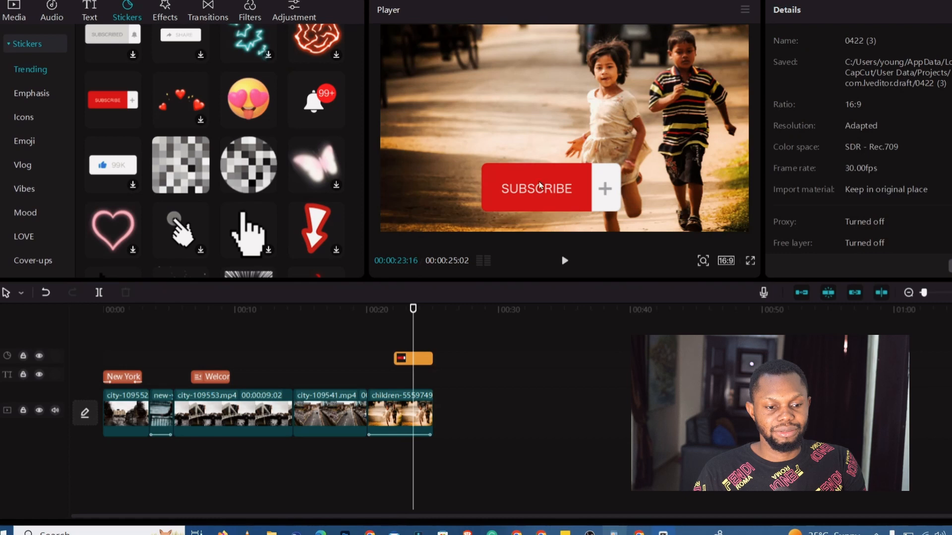
{"action": "left_click_drag", "start_coordinate": [330, 124], "coordinate": [396, 349]}
- Browse further through the trending stickers and the Emoji sticker category
{"action": "scroll", "coordinate": [234, 153], "scroll_direction": "down", "scroll_amount": 5}
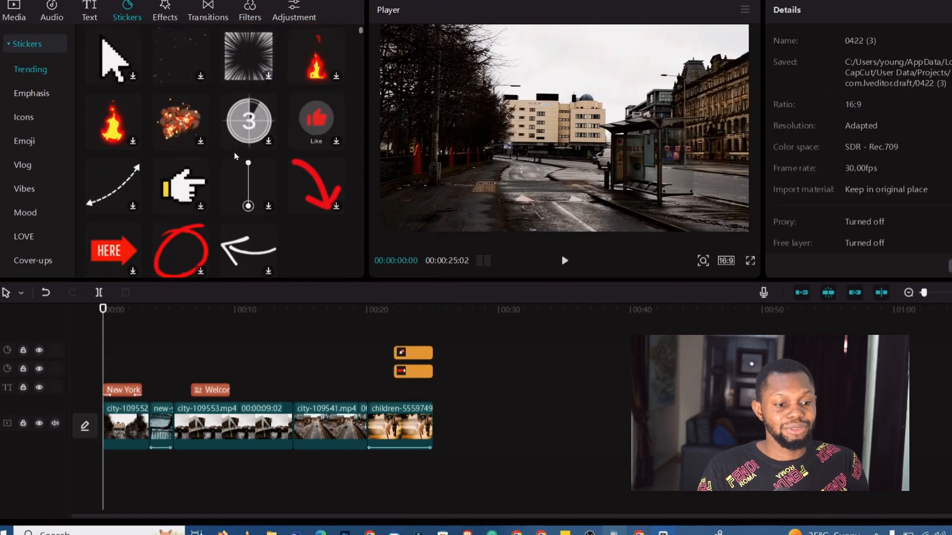
{"action": "left_click", "coordinate": [28, 139]}
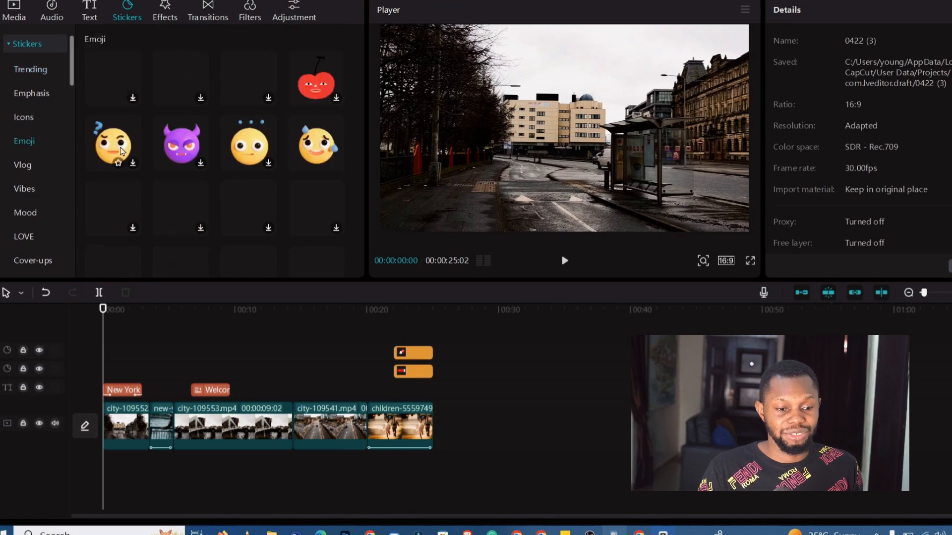
{"action": "scroll", "coordinate": [197, 181], "scroll_direction": "down", "scroll_amount": 3}
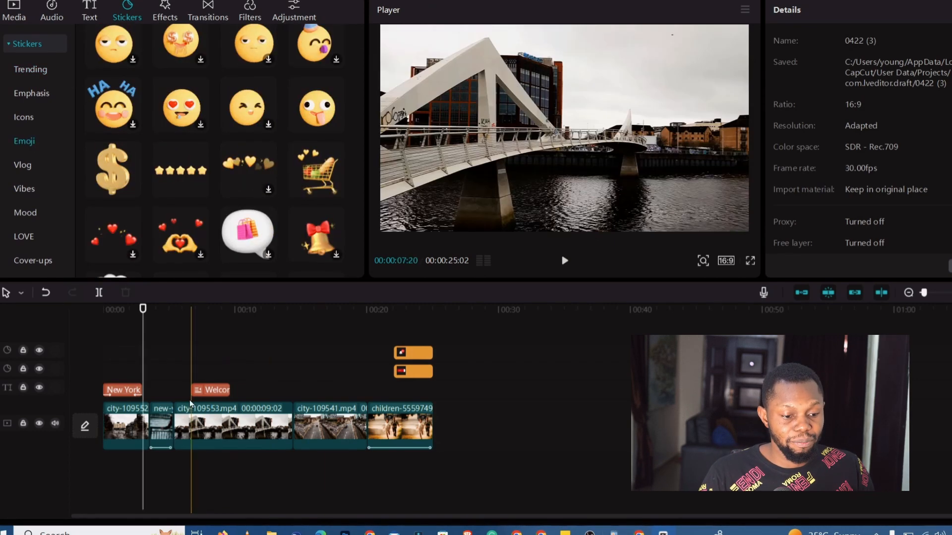
- Play through the timeline to examine the cuts between clips, especially the one between city-109553.mp4 and city-109541.mp4
{"action": "left_click", "coordinate": [134, 418]}
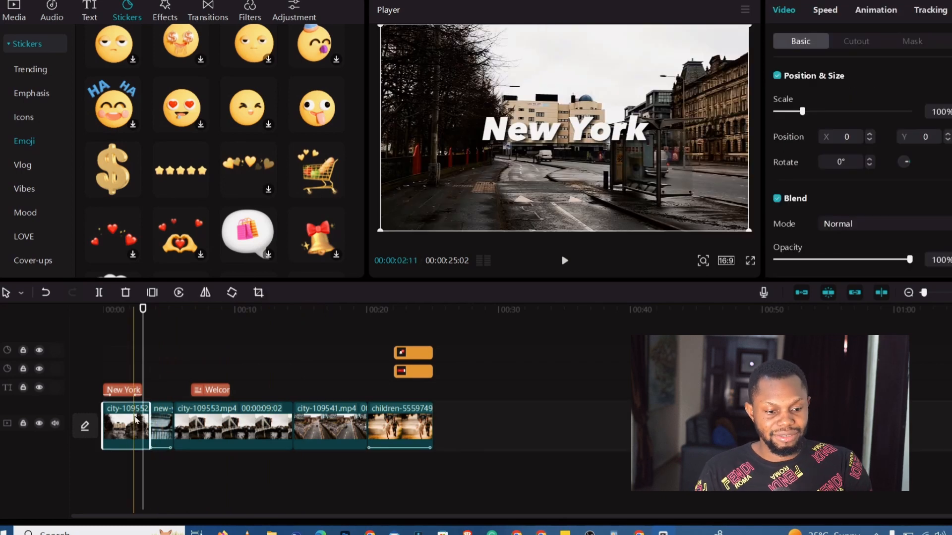
{"action": "key", "text": "space"}
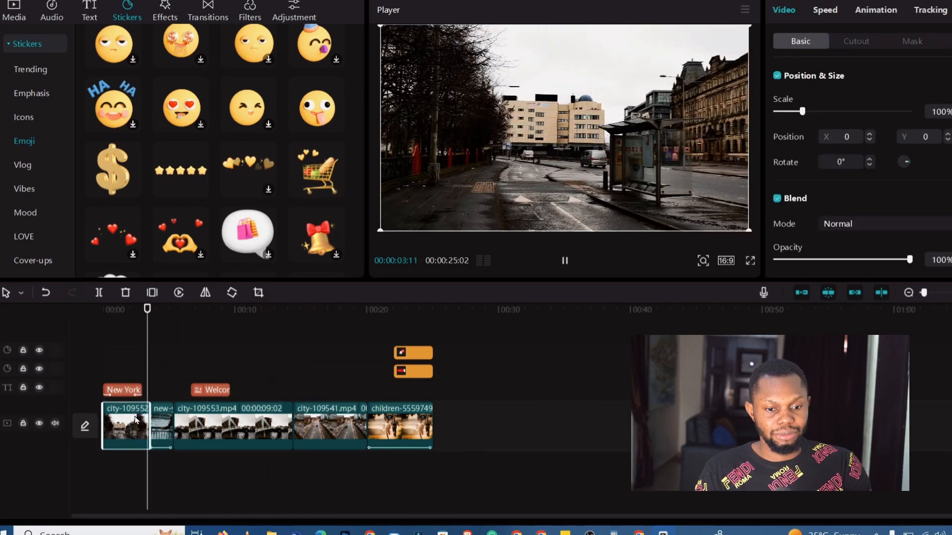
{"action": "left_click", "coordinate": [146, 325]}
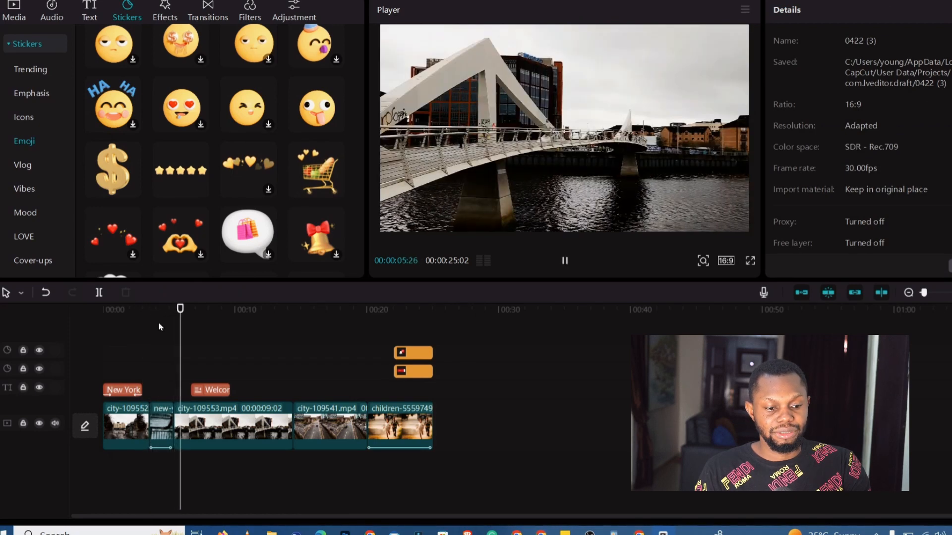
{"action": "left_click", "coordinate": [274, 317]}
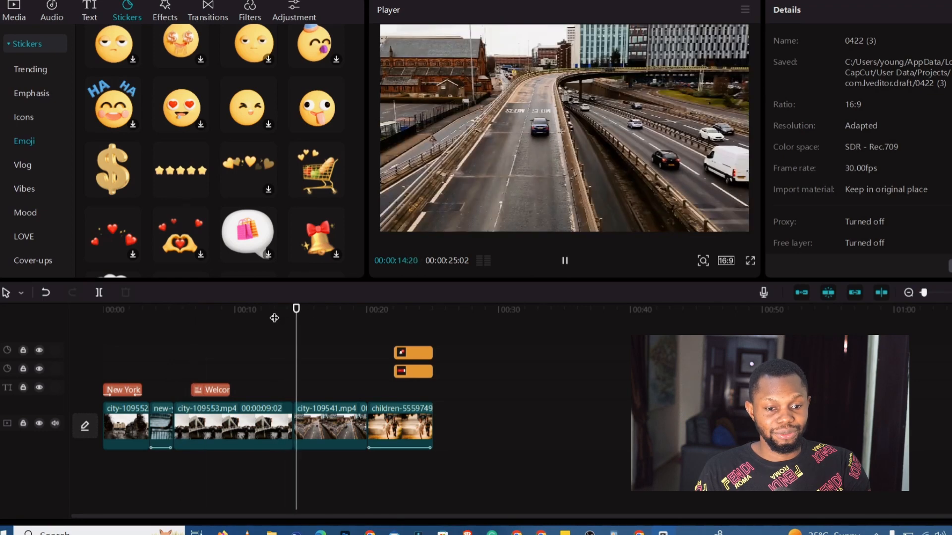
{"action": "left_click", "coordinate": [275, 318]}
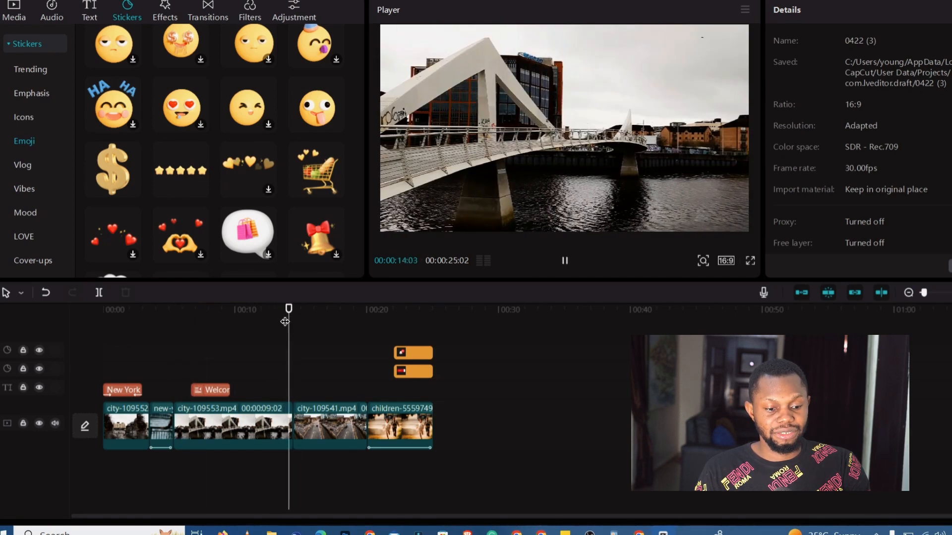
{"action": "left_click", "coordinate": [285, 322]}
{"action": "left_click", "coordinate": [301, 421]}
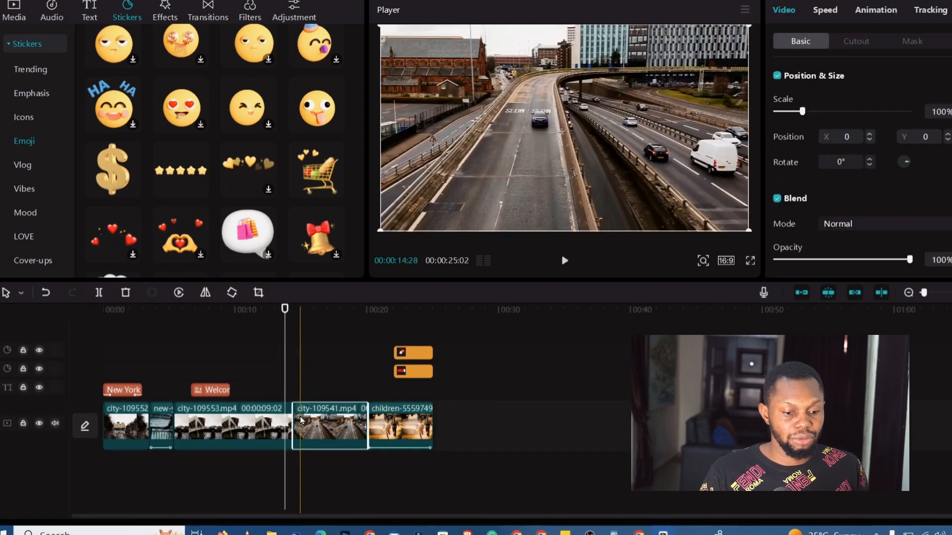
{"action": "left_click", "coordinate": [285, 422]}
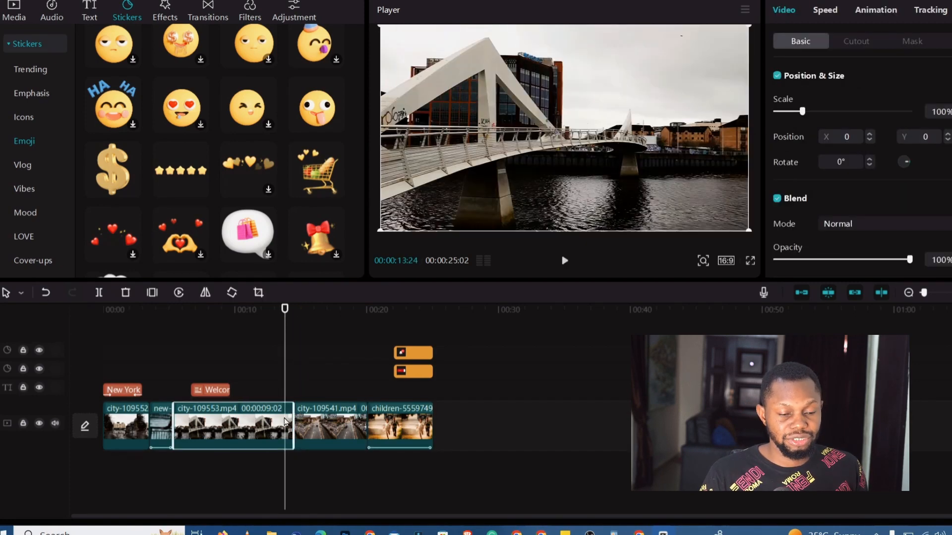
- Apply the Mix overlay transition to the cut between city-109553.mp4 and city-109541.mp4
{"action": "left_click", "coordinate": [208, 10]}
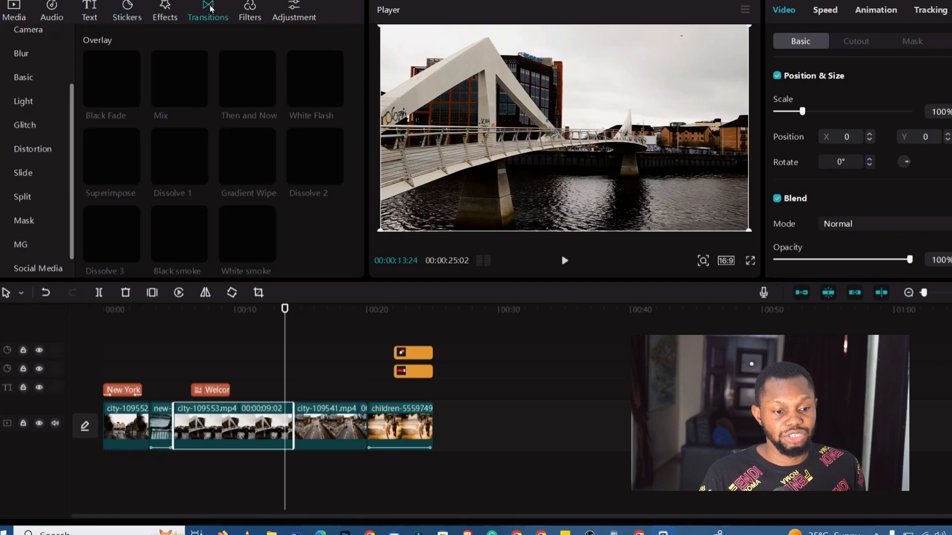
{"action": "left_click", "coordinate": [312, 79]}
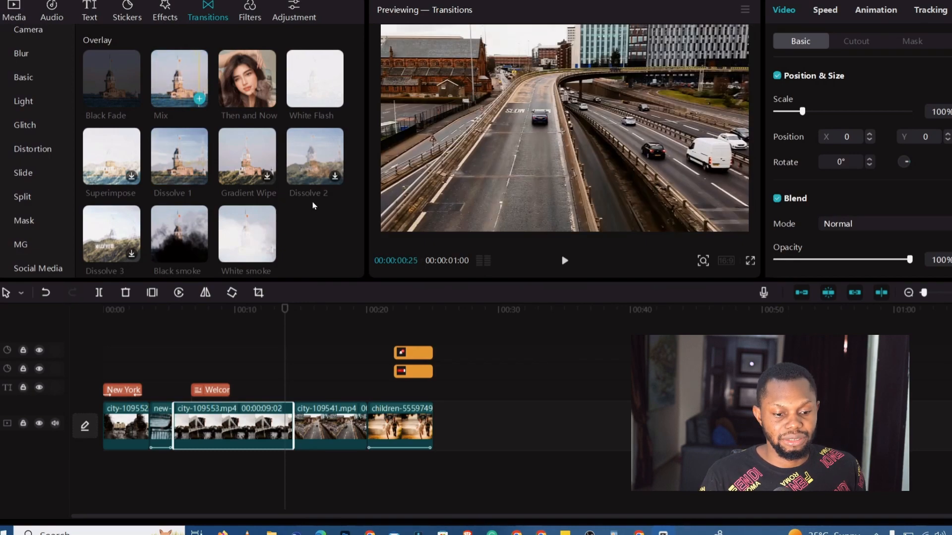
{"action": "left_click_drag", "start_coordinate": [313, 205], "coordinate": [384, 394]}
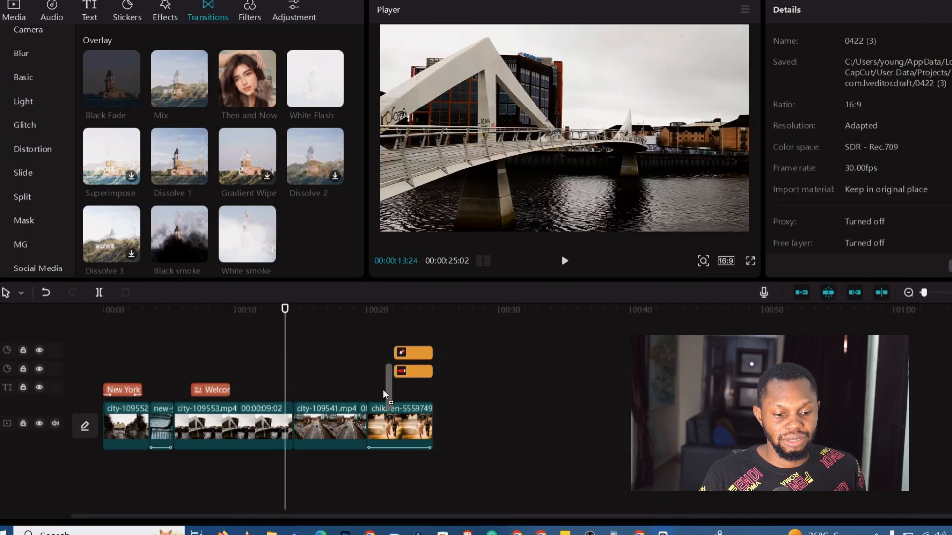
{"action": "left_click_drag", "start_coordinate": [364, 426], "coordinate": [292, 419]}
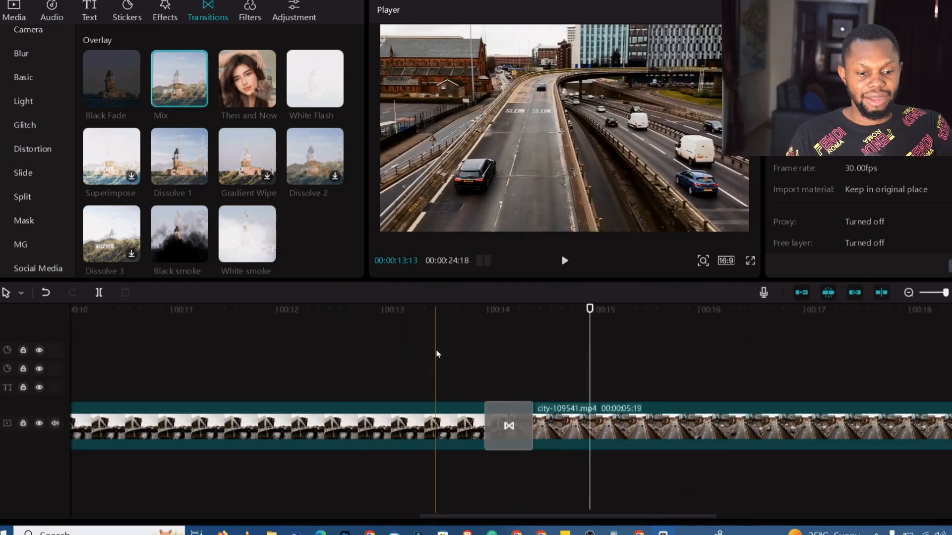
- Play the cut between the bridge and highway clips repeatedly to preview the Mix transition
{"action": "left_click", "coordinate": [468, 336]}
{"action": "key", "text": "space"}
{"action": "key", "text": "space"}
{"action": "key", "text": "space"}
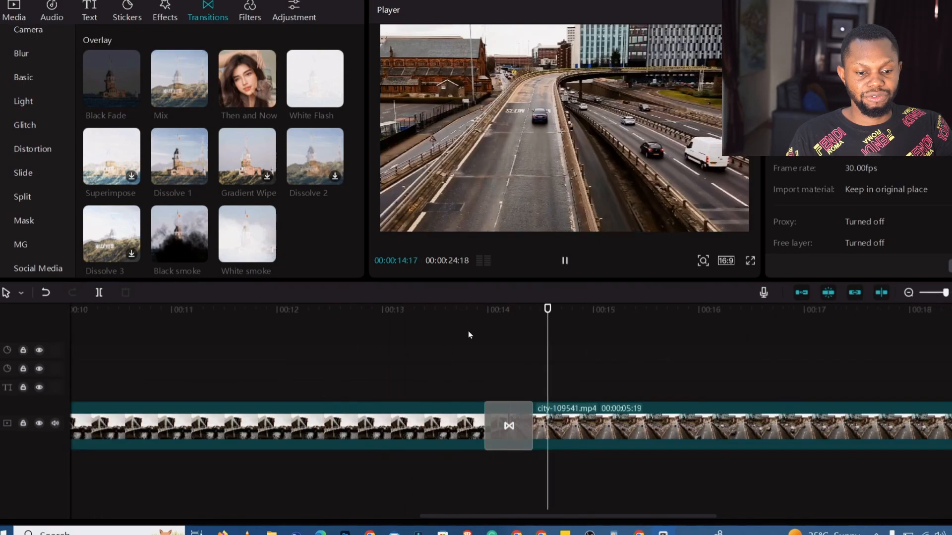
{"action": "left_click", "coordinate": [468, 336]}
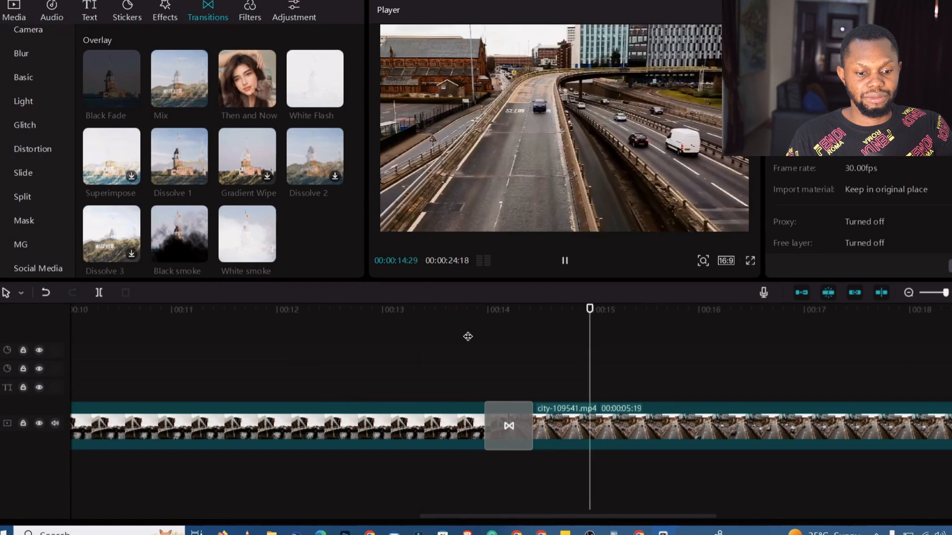
{"action": "left_click", "coordinate": [467, 335]}
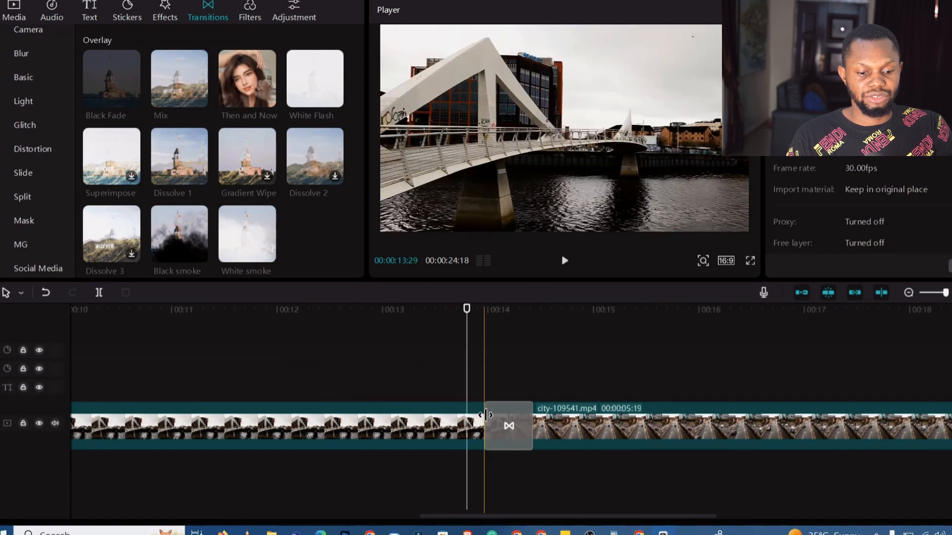
- Lengthen the Mix transition to about 1.3 seconds by extending its start into the bridge clip, and play it back
{"action": "left_click_drag", "start_coordinate": [486, 415], "coordinate": [399, 417]}
{"action": "left_click", "coordinate": [407, 329]}
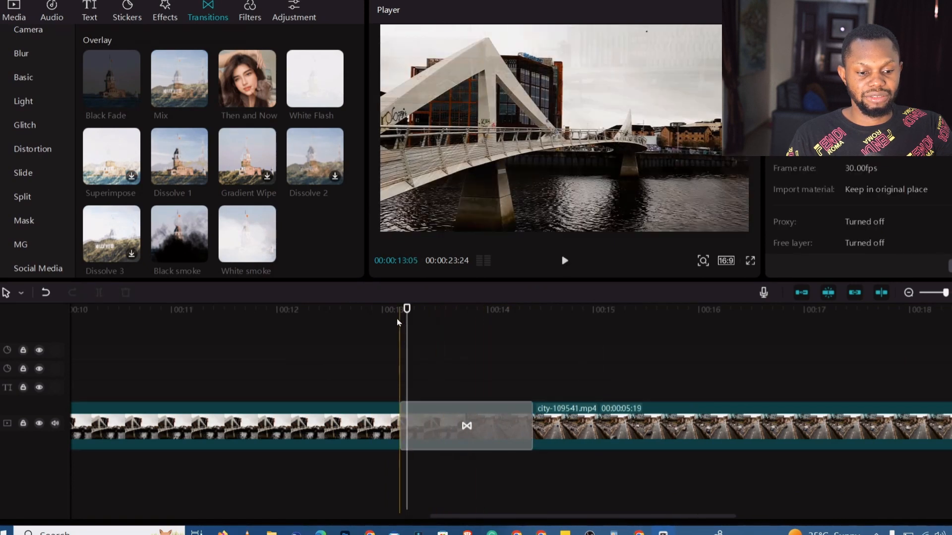
{"action": "left_click", "coordinate": [386, 325]}
{"action": "key", "text": "space"}
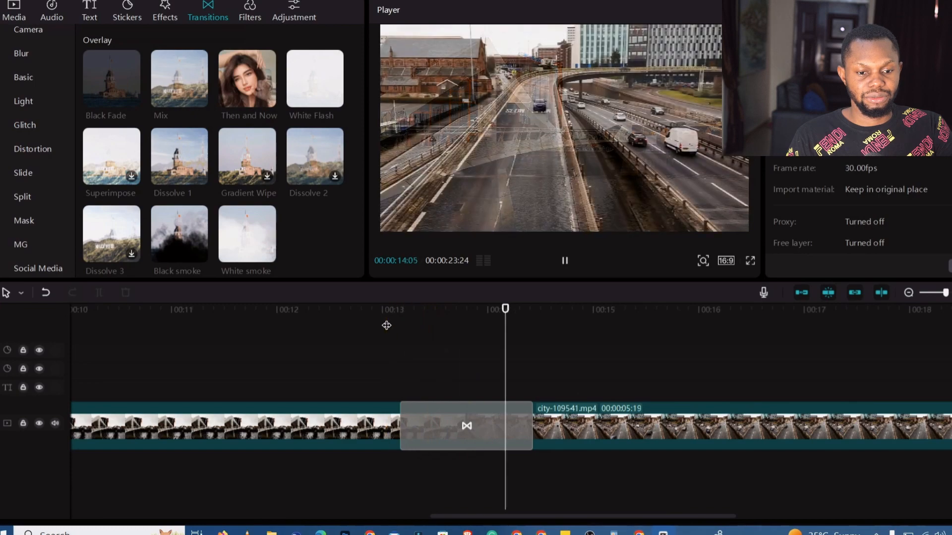
{"action": "left_click", "coordinate": [386, 325]}
{"action": "key", "text": "space"}
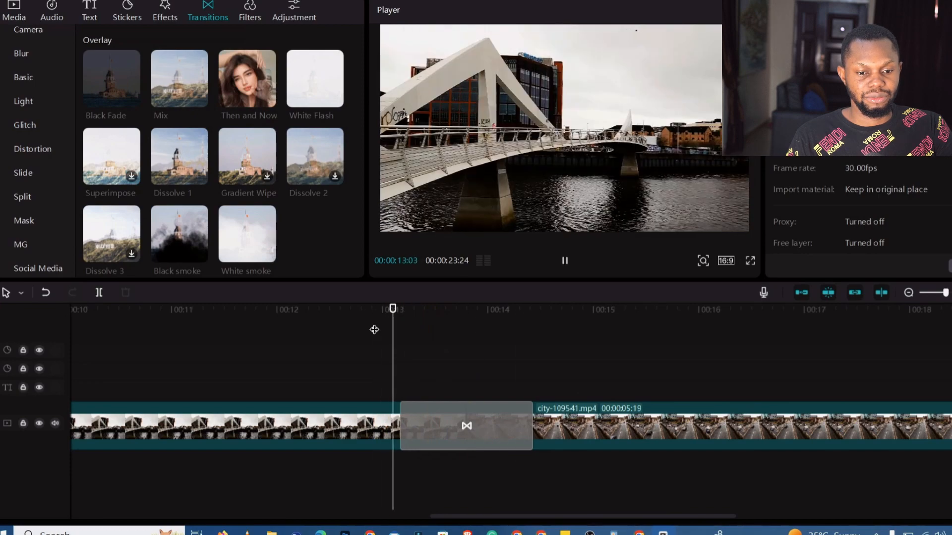
{"action": "left_click", "coordinate": [250, 322]}
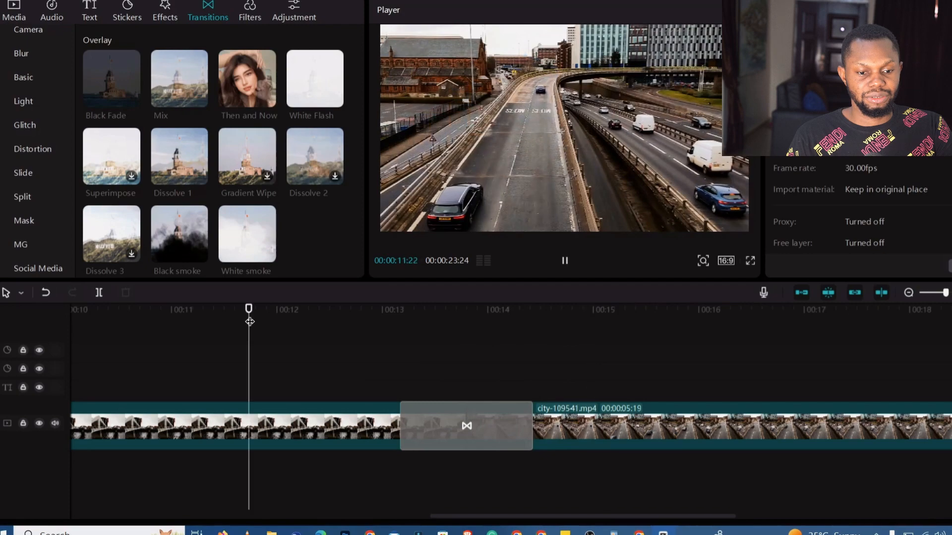
{"action": "key", "text": "space"}
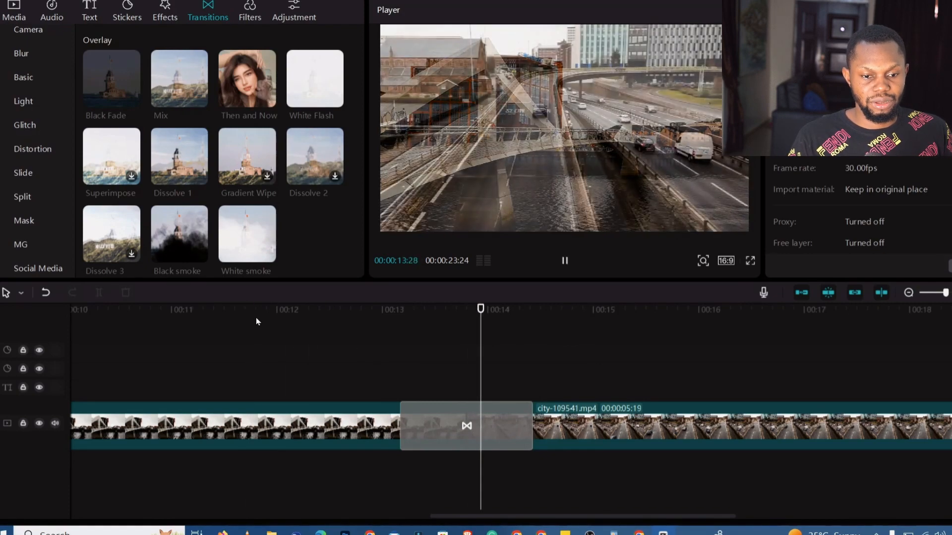
{"action": "key", "text": "space"}
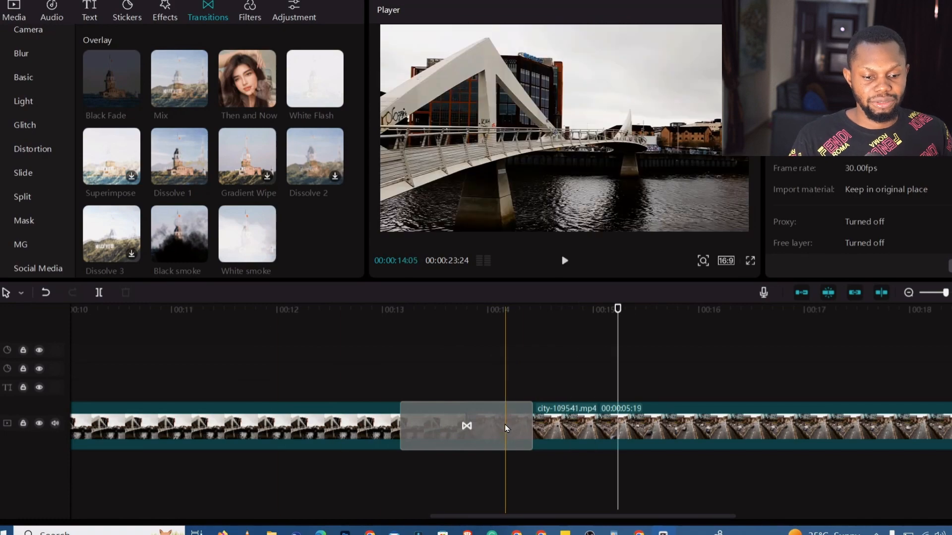
- Shorten the Mix transition between the bridge and highway clips to about 0.7 seconds and preview it
{"action": "left_click", "coordinate": [505, 424]}
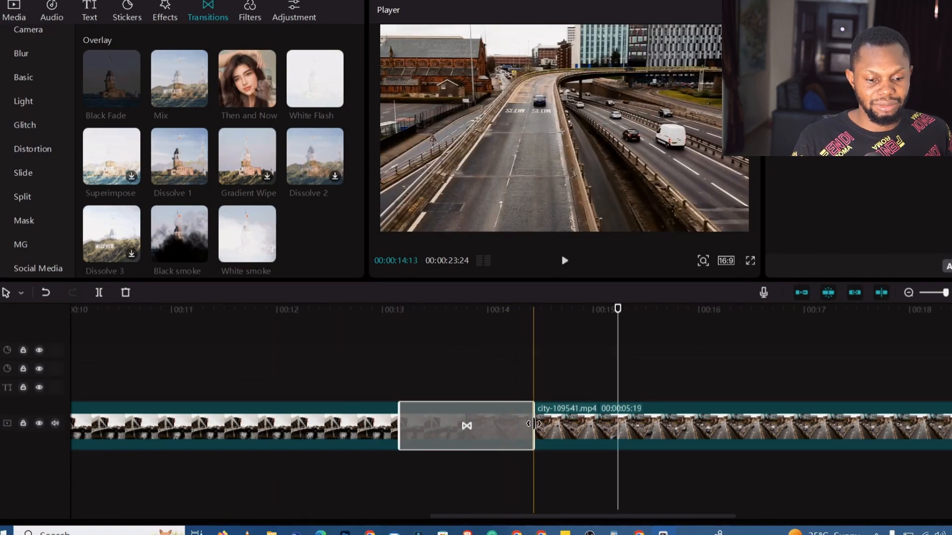
{"action": "left_click_drag", "start_coordinate": [534, 424], "coordinate": [504, 424]}
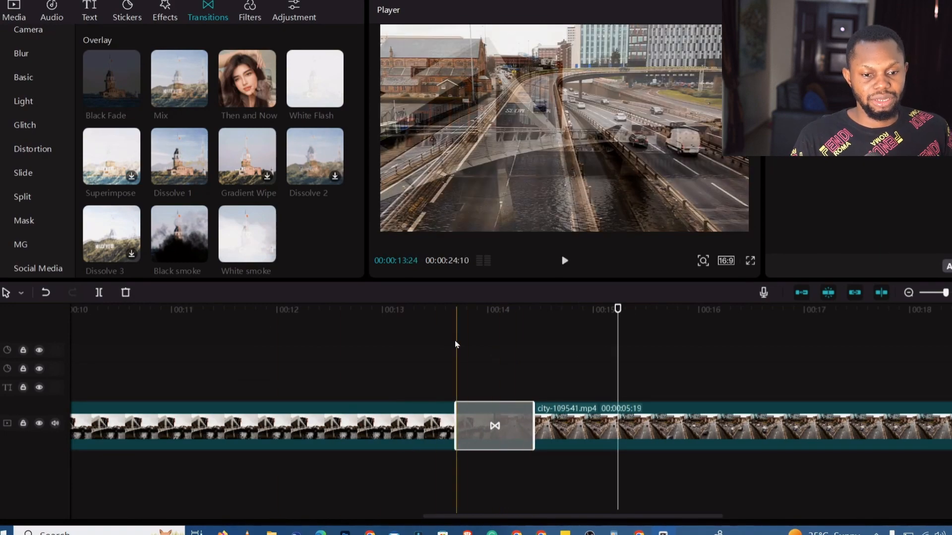
{"action": "left_click", "coordinate": [431, 322]}
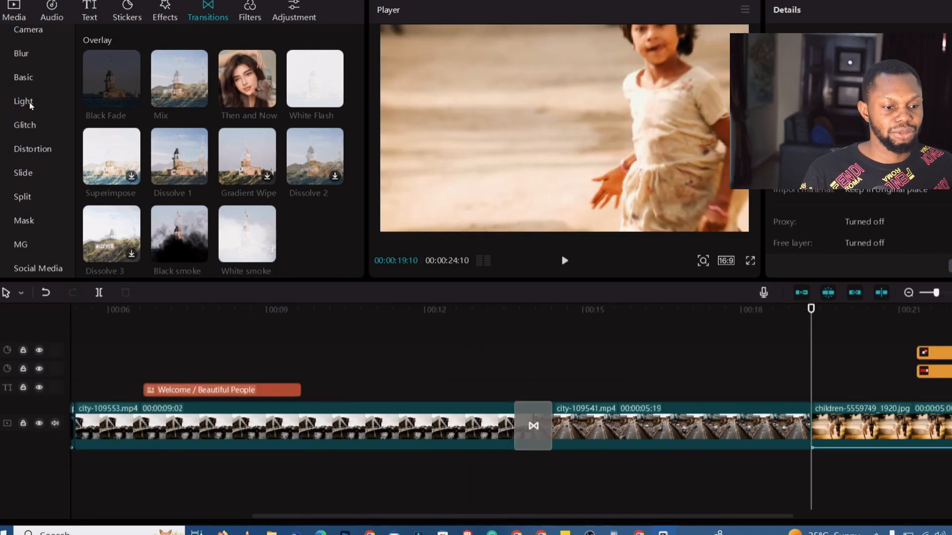
- Browse the Distortion, Slide and Glitch transitions and place Horizontal Lines between city-109541.mp4 and the children clip
{"action": "left_click", "coordinate": [38, 148]}
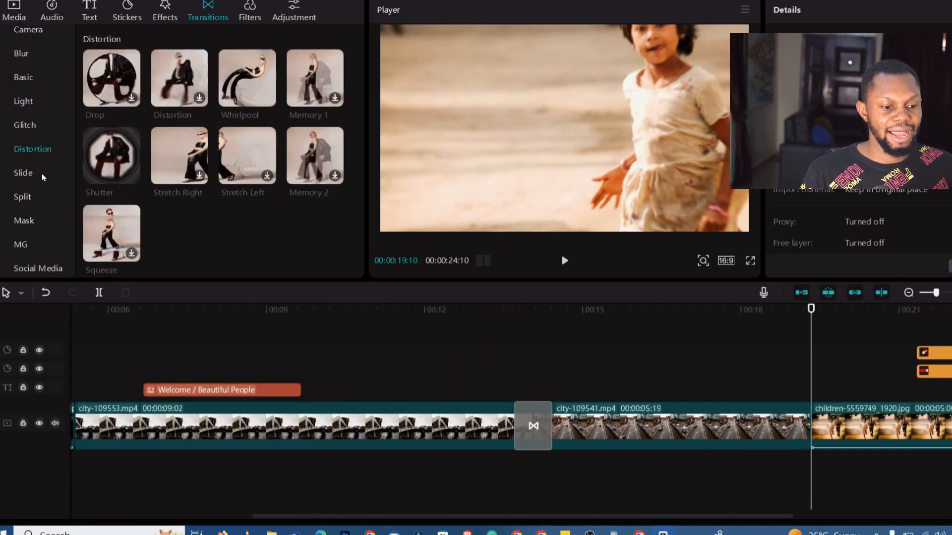
{"action": "left_click", "coordinate": [26, 175]}
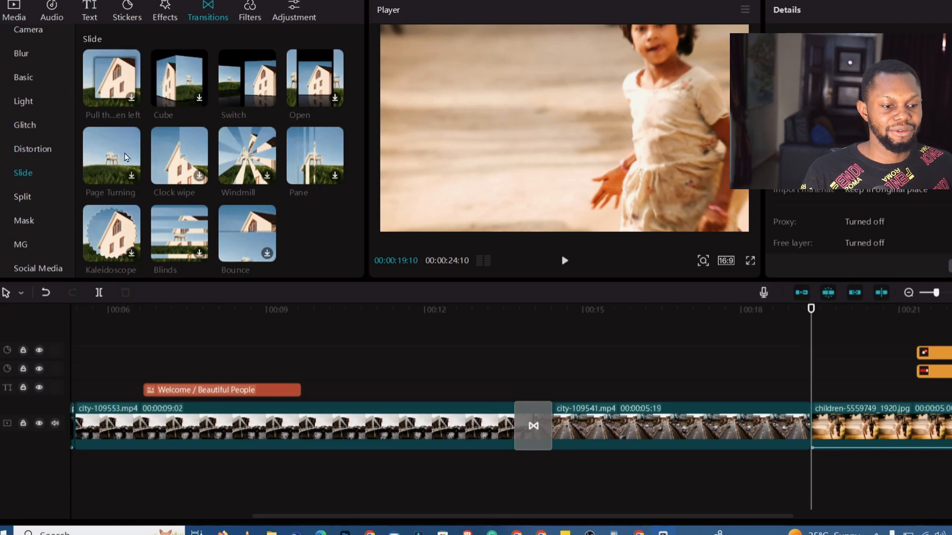
{"action": "left_click", "coordinate": [24, 127]}
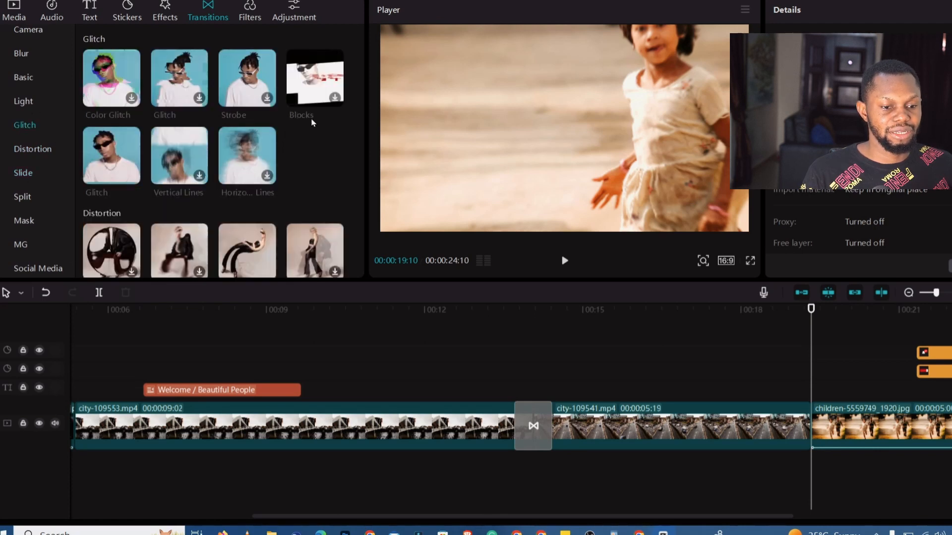
{"action": "left_click_drag", "start_coordinate": [247, 155], "coordinate": [807, 415]}
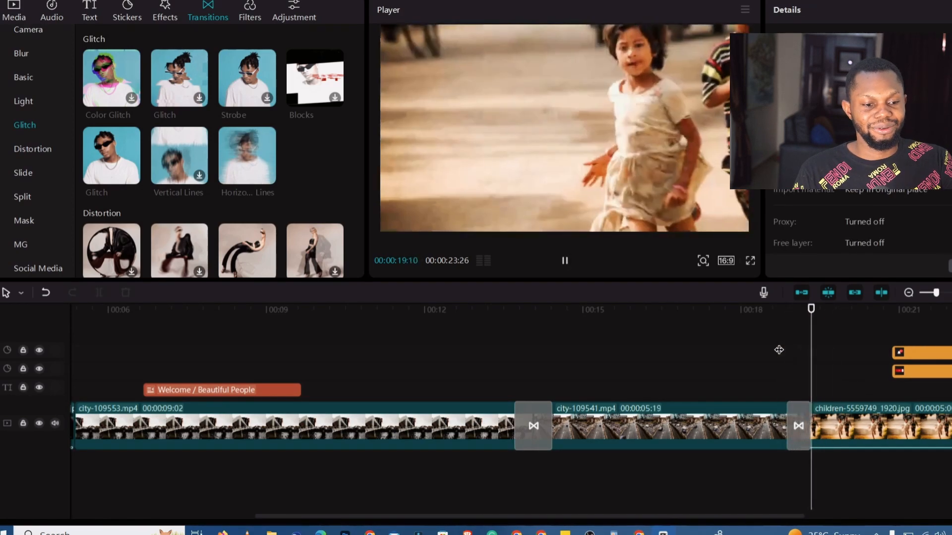
- Replace the transition before the children clip with the Whirlpool distortion transition and play it
{"action": "left_click_drag", "start_coordinate": [253, 240], "coordinate": [801, 436]}
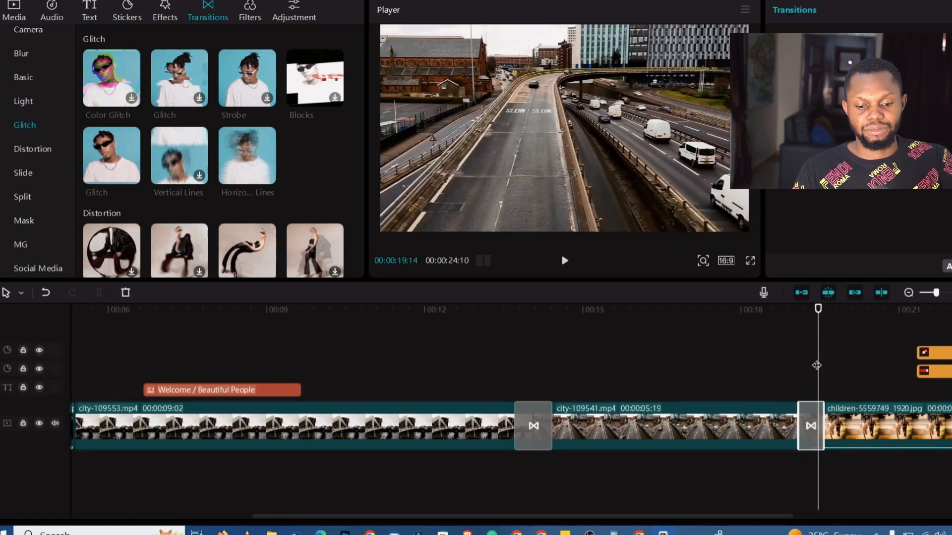
{"action": "left_click", "coordinate": [787, 346]}
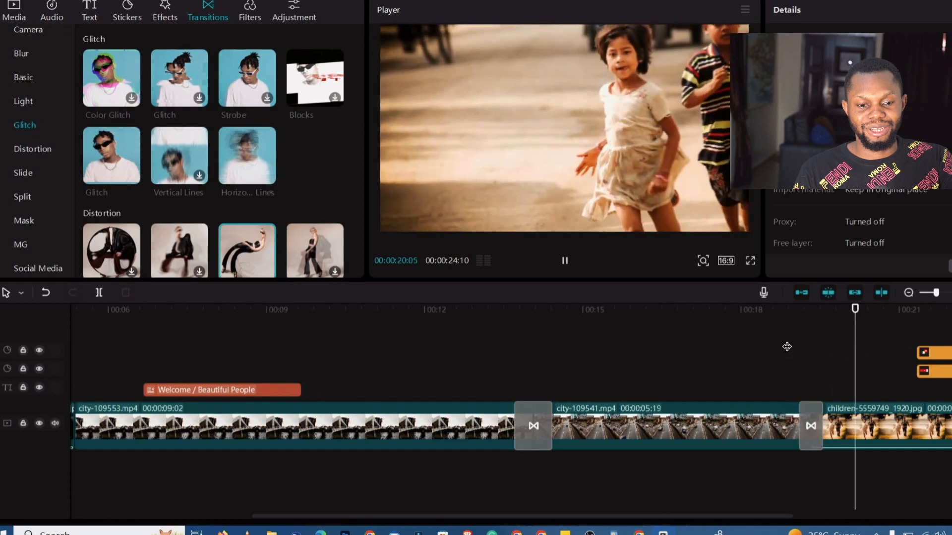
- Stop playback and search the sound effects library for "woosh"
{"action": "key", "text": "space"}
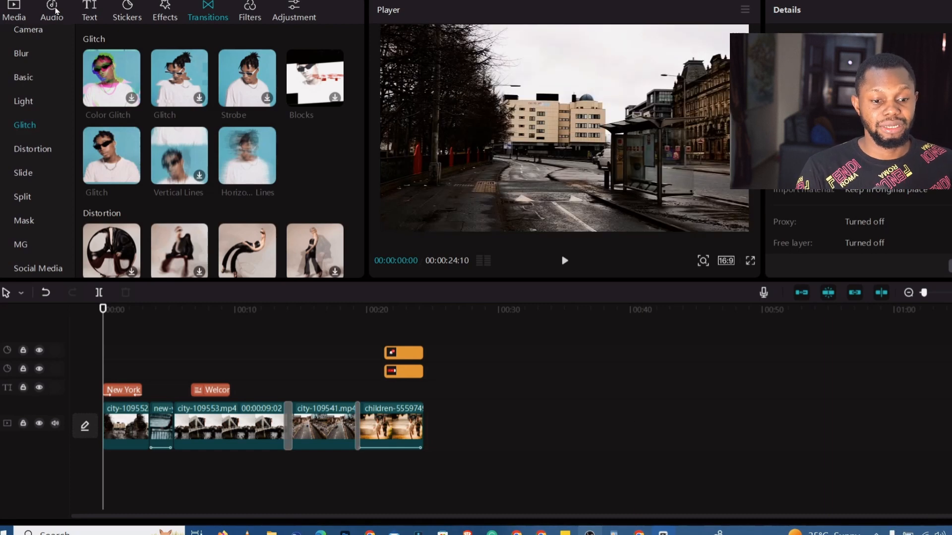
{"action": "left_click", "coordinate": [52, 11]}
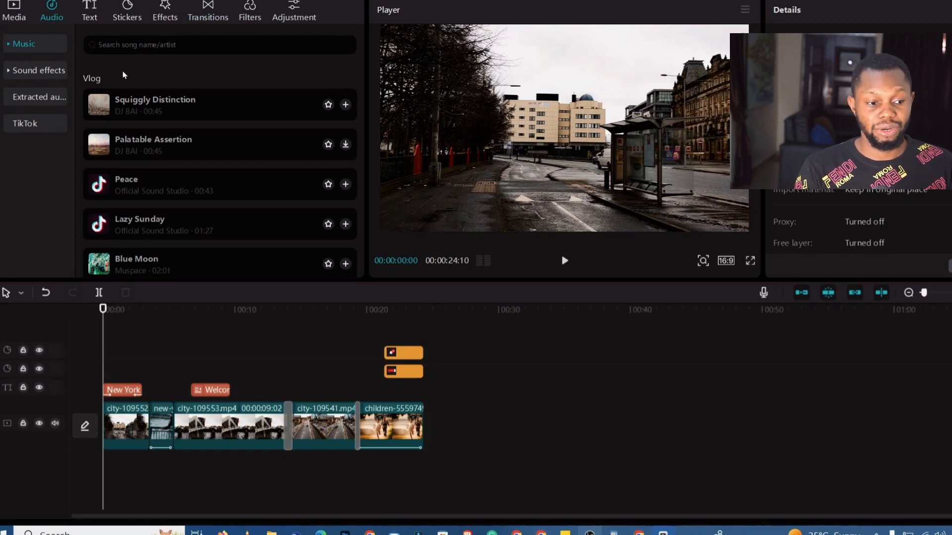
{"action": "left_click", "coordinate": [31, 72]}
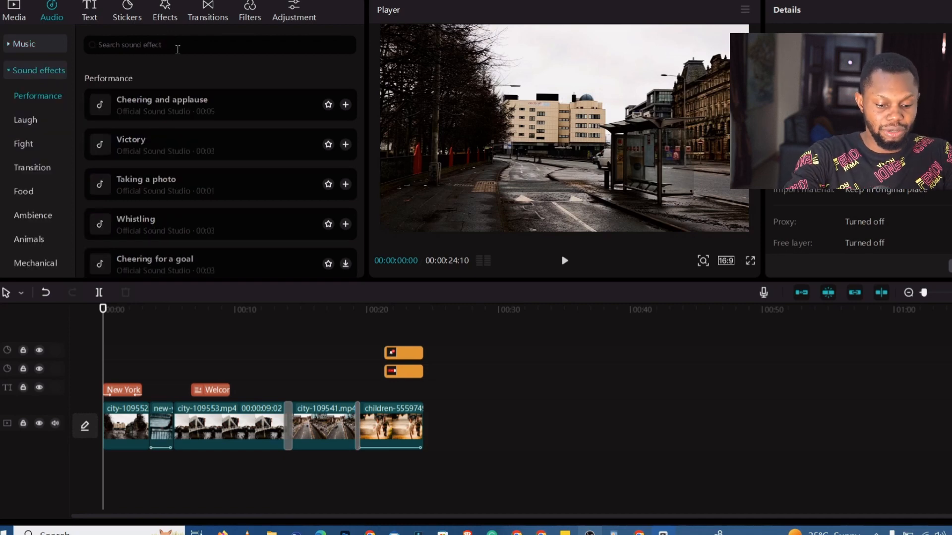
{"action": "left_click", "coordinate": [178, 49]}
{"action": "type", "text": "woosh"}
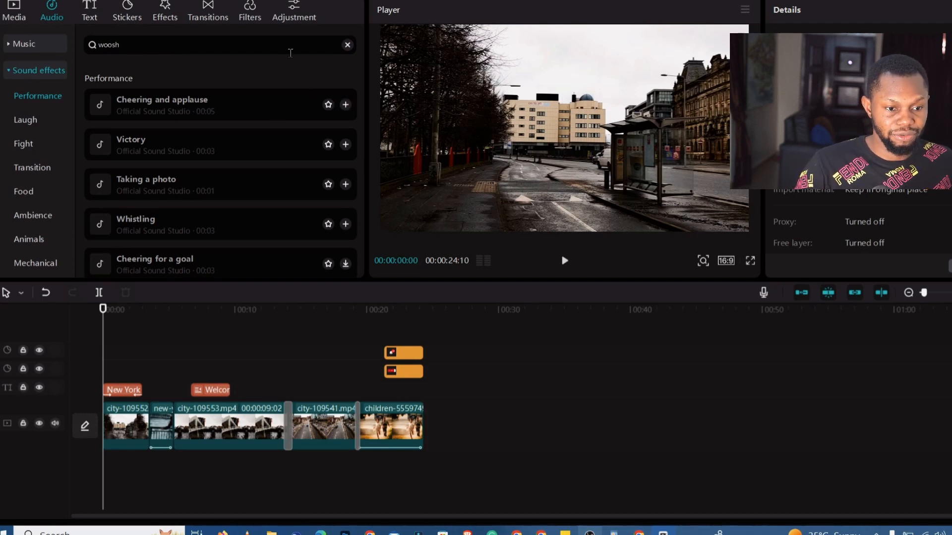
{"action": "key", "text": "Return"}
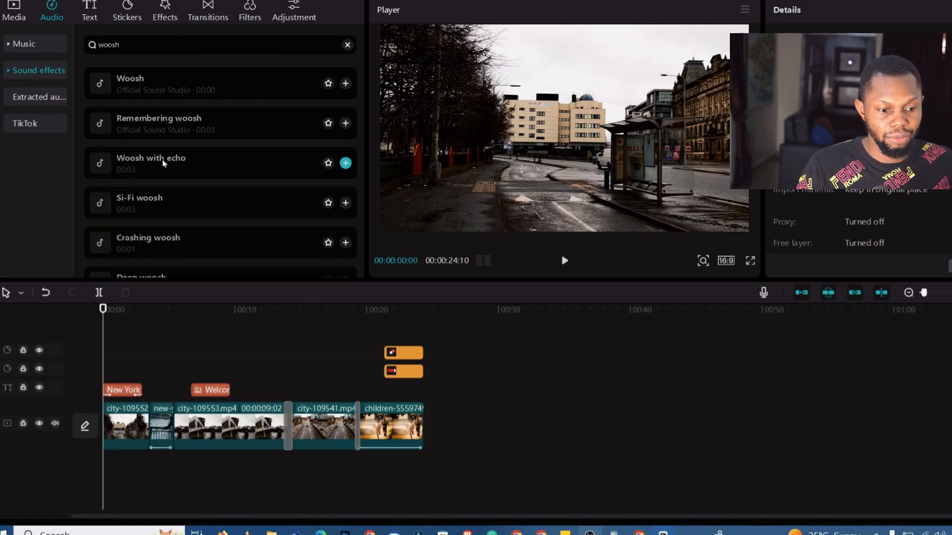
- Place the Woosh with echo sound effect beneath the transition before the children clip and play it
{"action": "left_click_drag", "start_coordinate": [164, 164], "coordinate": [349, 476]}
{"action": "left_click", "coordinate": [353, 310]}
{"action": "key", "text": "space"}
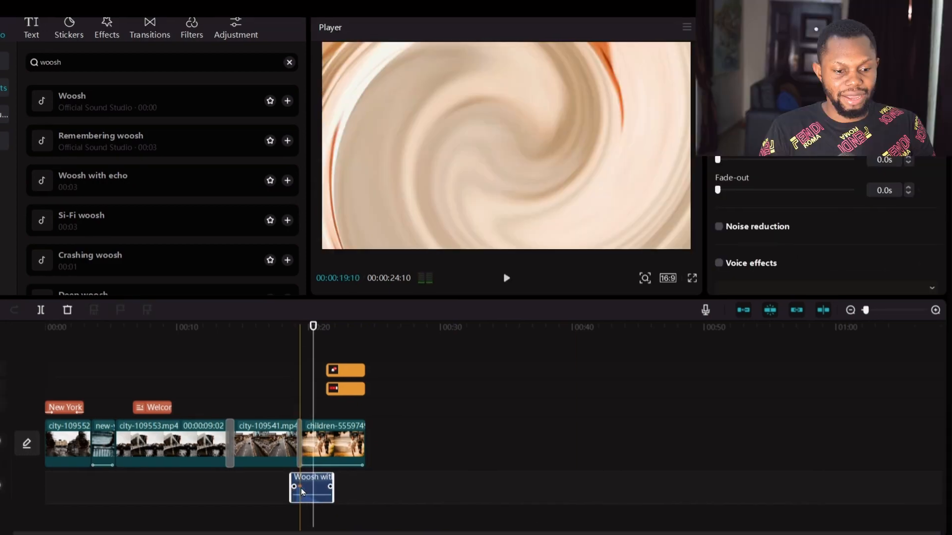
{"action": "left_click", "coordinate": [361, 321]}
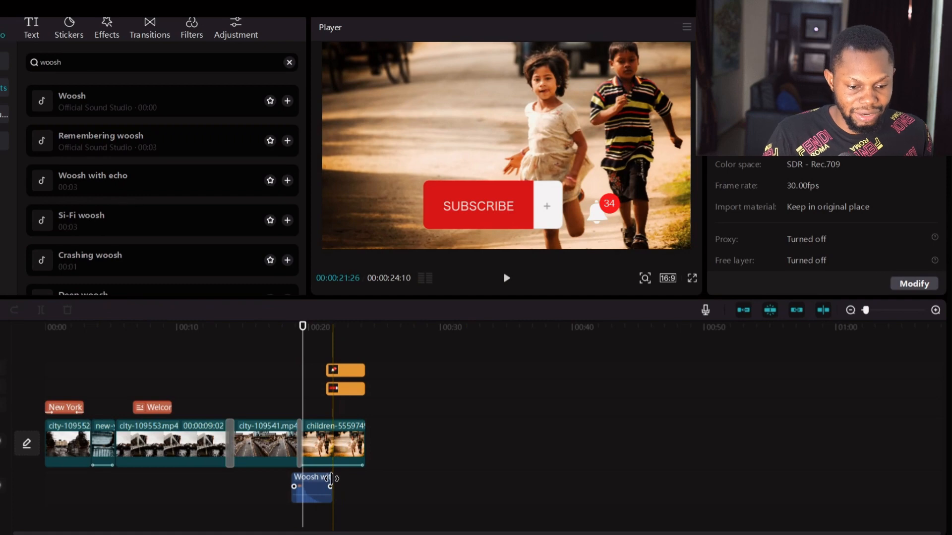
- Trim the end of the Woosh with echo clip so it stops with the transition before the children clip
{"action": "left_click_drag", "start_coordinate": [331, 479], "coordinate": [304, 483]}
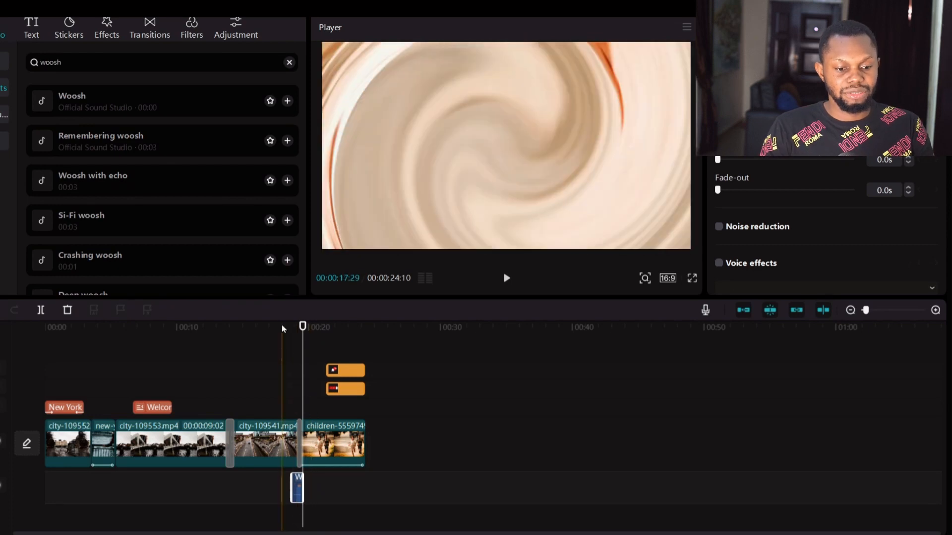
{"action": "left_click", "coordinate": [296, 489]}
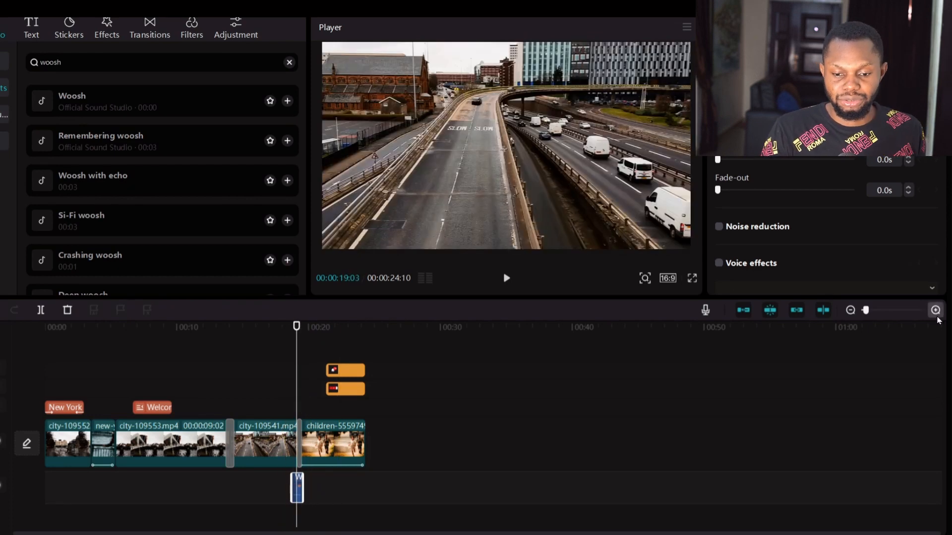
{"action": "left_click", "coordinate": [936, 311]}
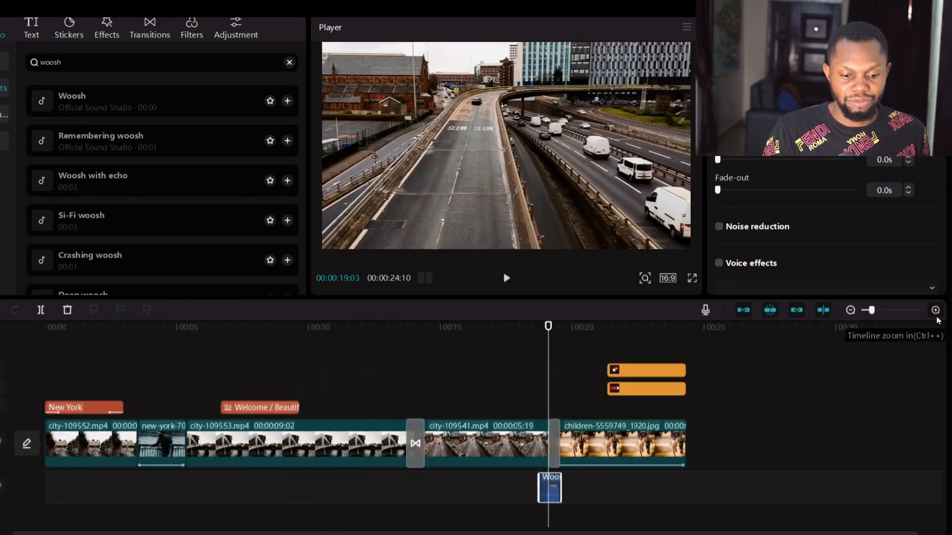
{"action": "left_click", "coordinate": [937, 318]}
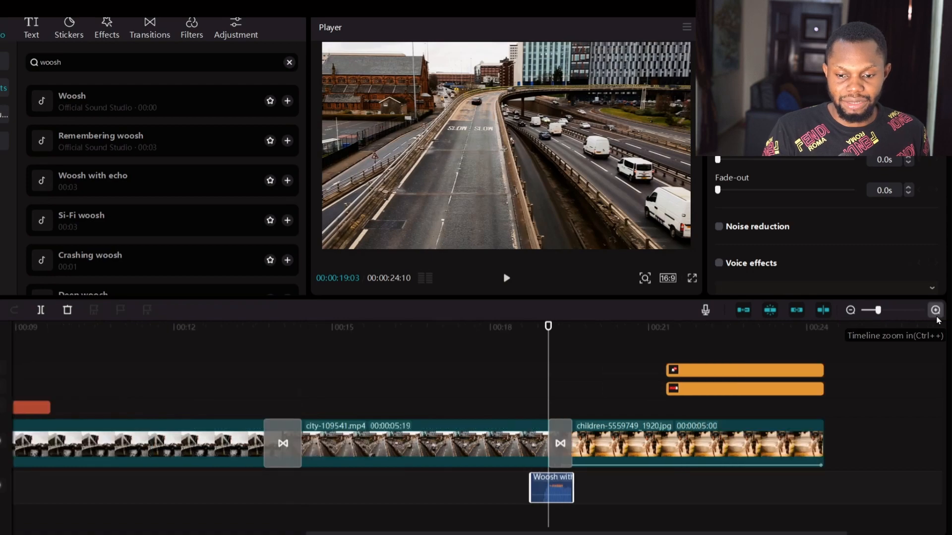
- Play the transition before the children clip several times to check the timing of the trimmed woosh sound
{"action": "left_click", "coordinate": [529, 349]}
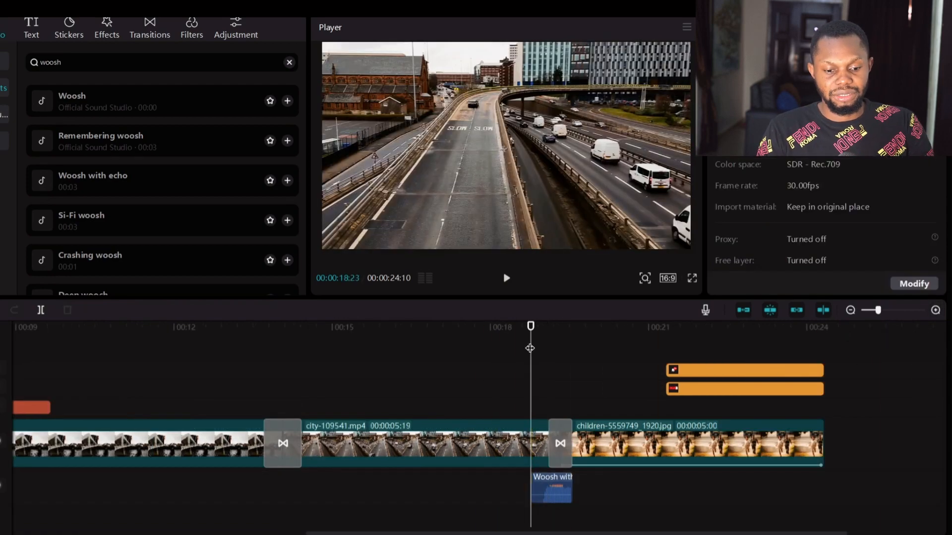
{"action": "key", "text": "space"}
{"action": "key", "text": "space"}
{"action": "left_click", "coordinate": [541, 349]}
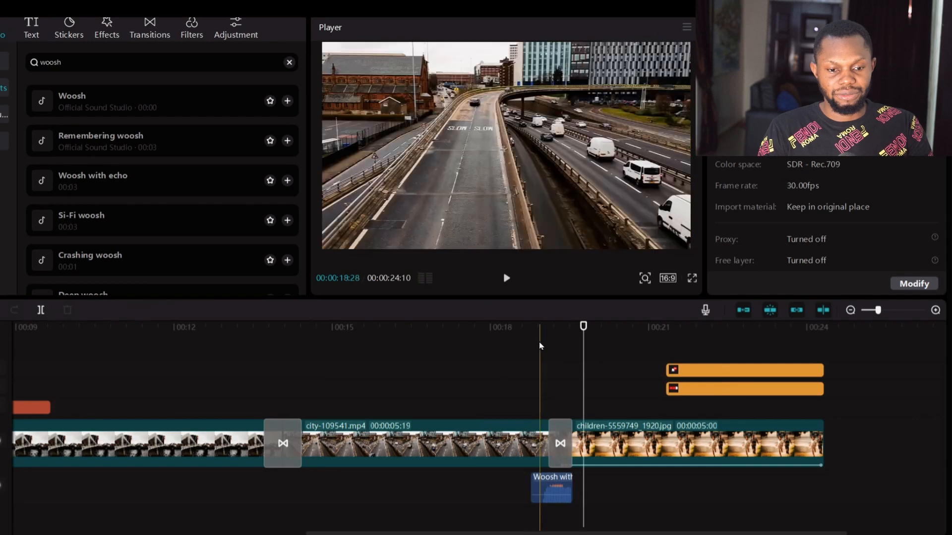
{"action": "key", "text": "space"}
{"action": "key", "text": "space"}
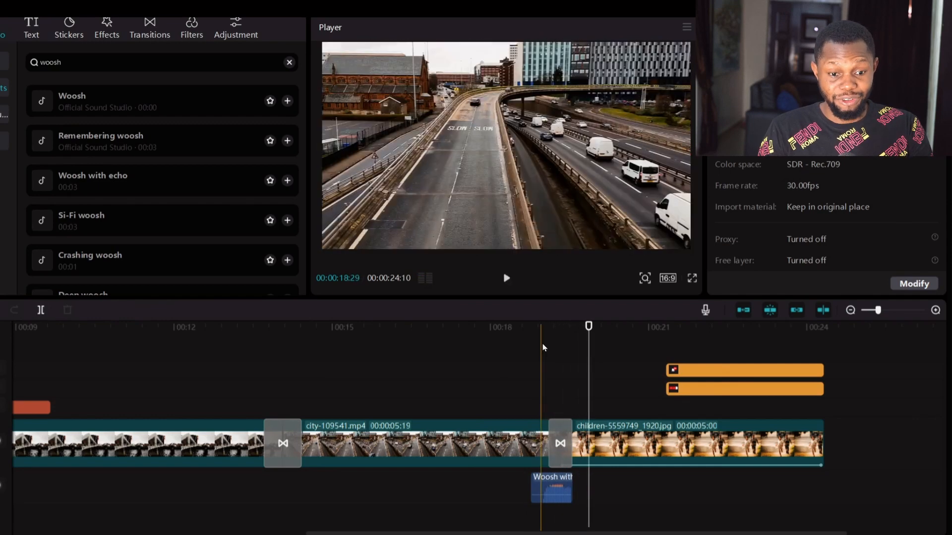
{"action": "left_click", "coordinate": [541, 349]}
{"action": "key", "text": "space"}
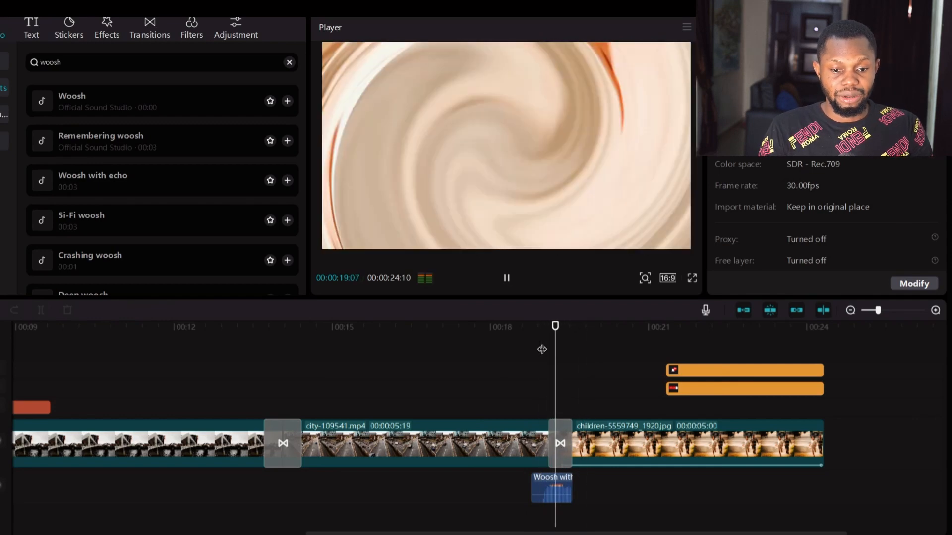
{"action": "key", "text": "space"}
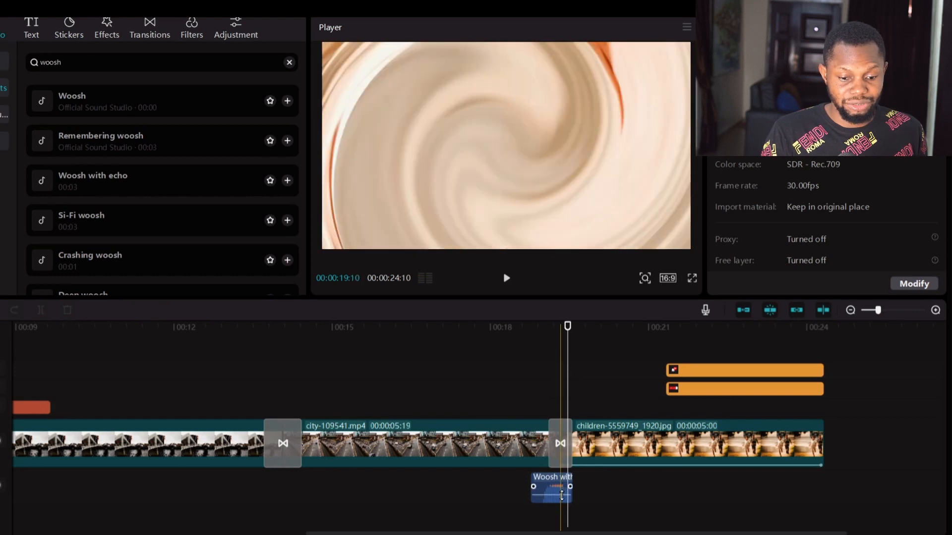
- Lower the woosh clip's volume to about -17.5 dB and play the transition from just before it
{"action": "left_click_drag", "start_coordinate": [561, 496], "coordinate": [562, 501]}
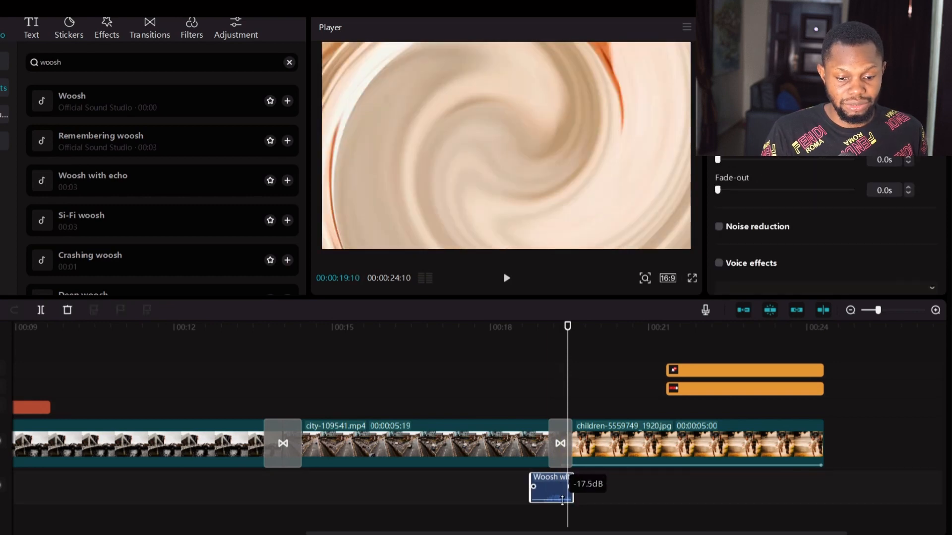
{"action": "left_click", "coordinate": [530, 349]}
{"action": "key", "text": "space"}
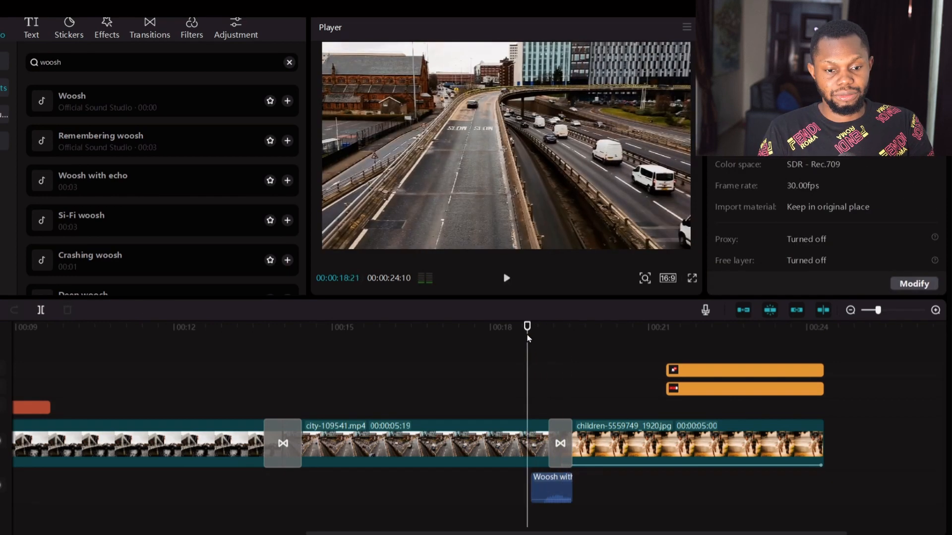
{"action": "key", "text": "space"}
- Add the Squiggly Distinction music from the start of the timeline, end it with the video with a fade-out, and play it
{"action": "scroll", "coordinate": [527, 340], "scroll_direction": "down", "scroll_amount": 3}
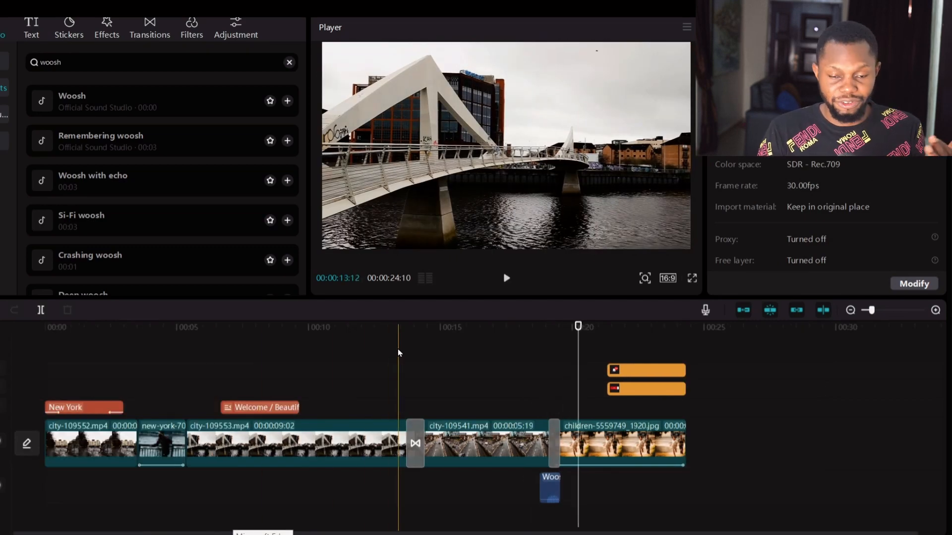
{"action": "left_click_drag", "start_coordinate": [355, 327], "coordinate": [45, 320]}
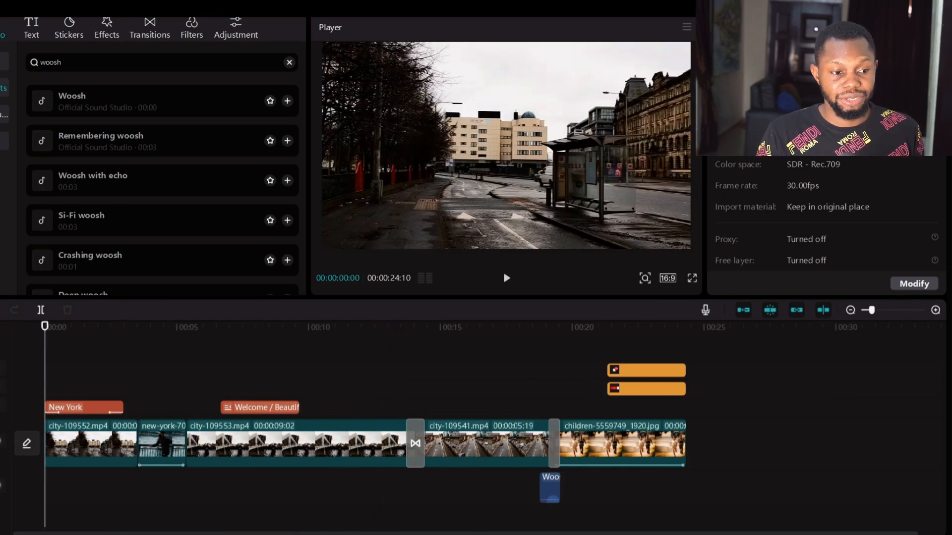
{"action": "left_click", "coordinate": [4, 61]}
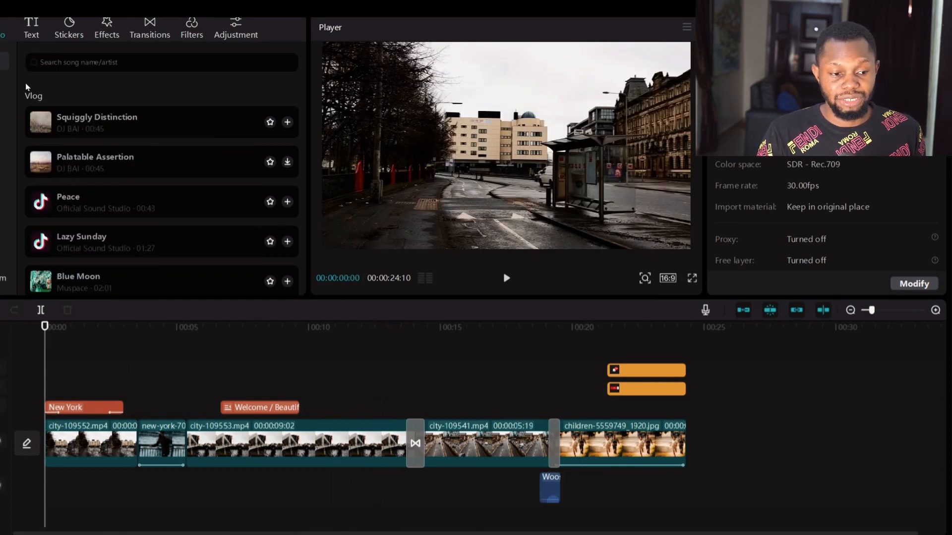
{"action": "mouse_move", "coordinate": [81, 127]}
{"action": "left_mouse_down"}
{"action": "mouse_move", "coordinate": [128, 506]}
{"action": "mouse_move", "coordinate": [19, 511]}
{"action": "mouse_move", "coordinate": [17, 525]}
{"action": "left_mouse_up"}
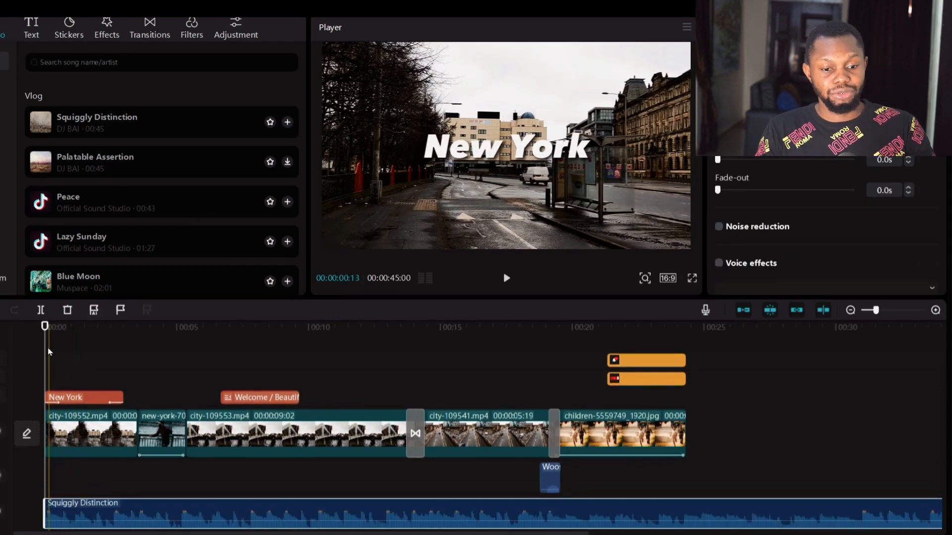
{"action": "key", "text": "space"}
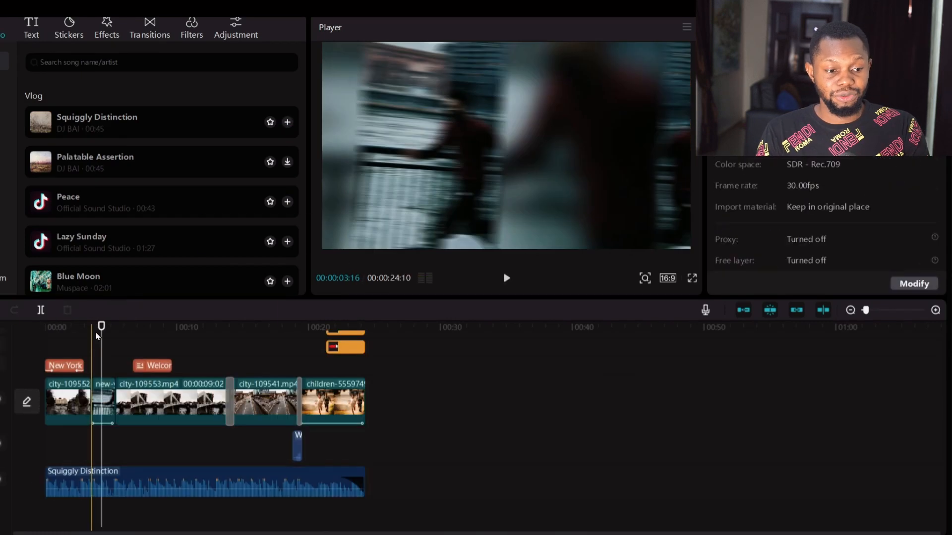
{"action": "key", "text": "space"}
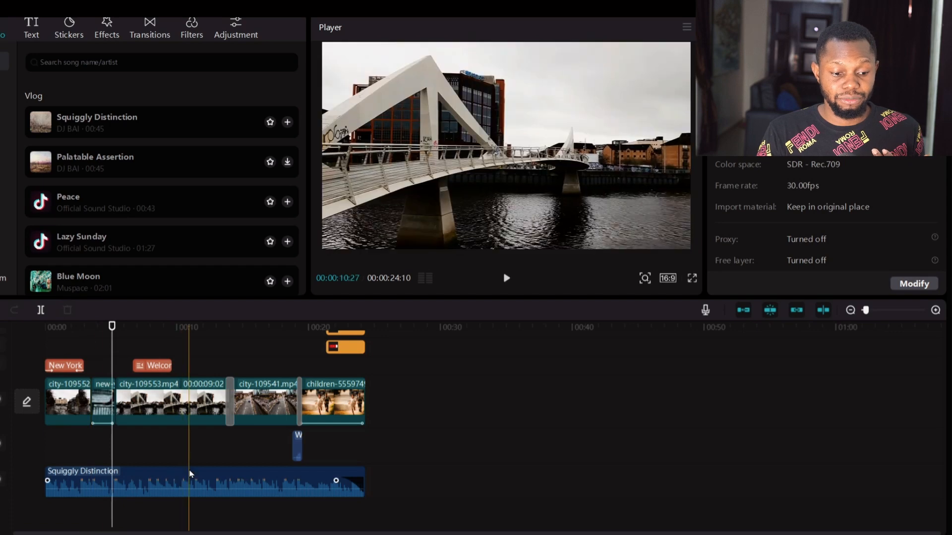
- Delete the Squiggly Distinction music clip from the timeline
{"action": "left_click", "coordinate": [196, 477]}
{"action": "key", "text": "Delete"}
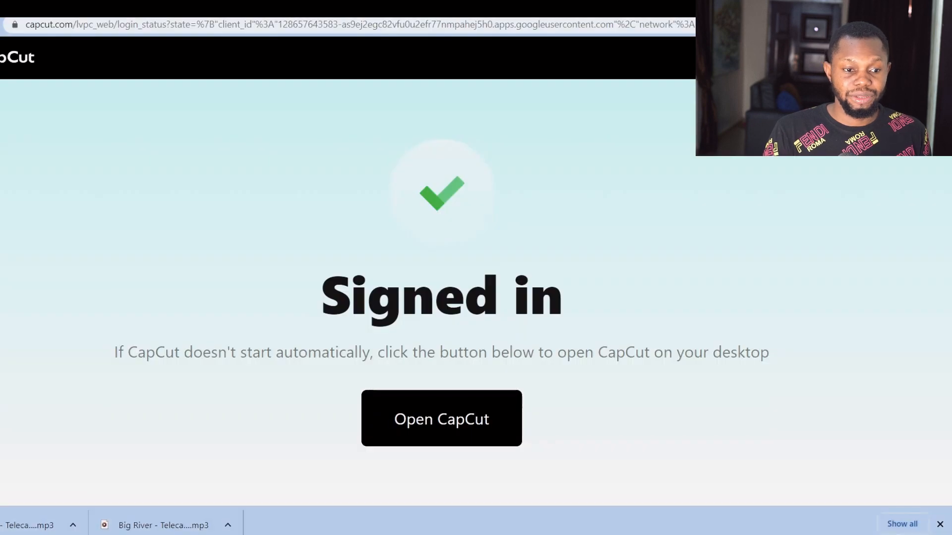
- Switch to the Chrome browser, search Google for "audio library" in a new tab, and open the YouTube Audio Library
{"action": "key", "text": "ctrl+t"}
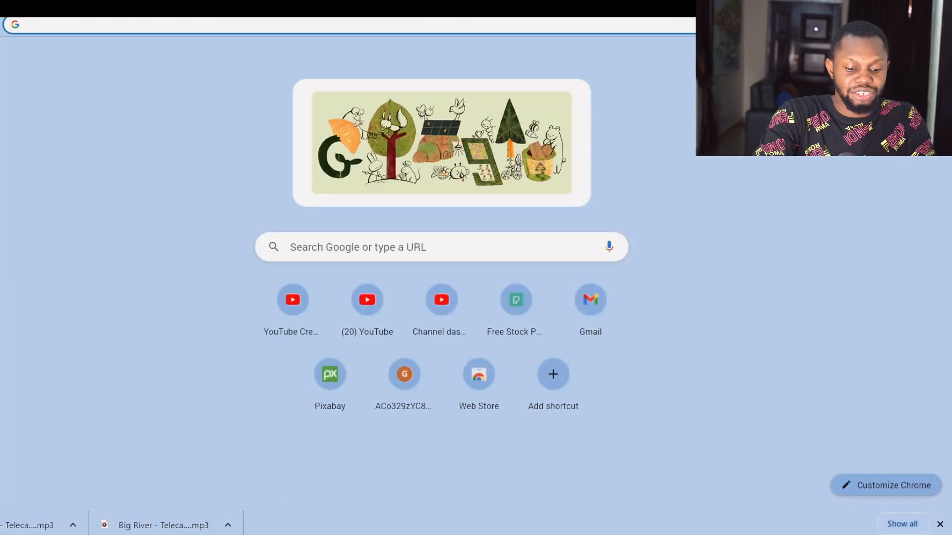
{"action": "type", "text": "a"}
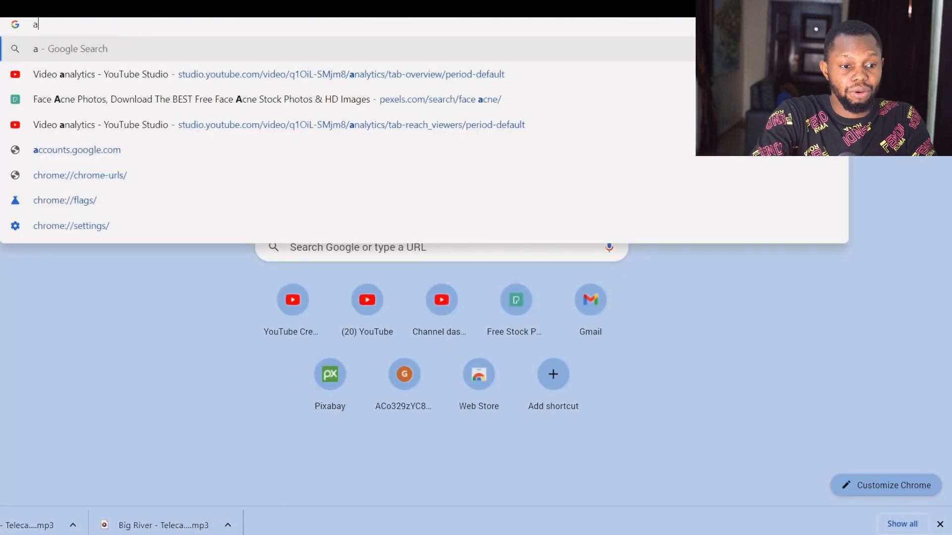
{"action": "type", "text": "udio library"}
{"action": "key", "text": "Return"}
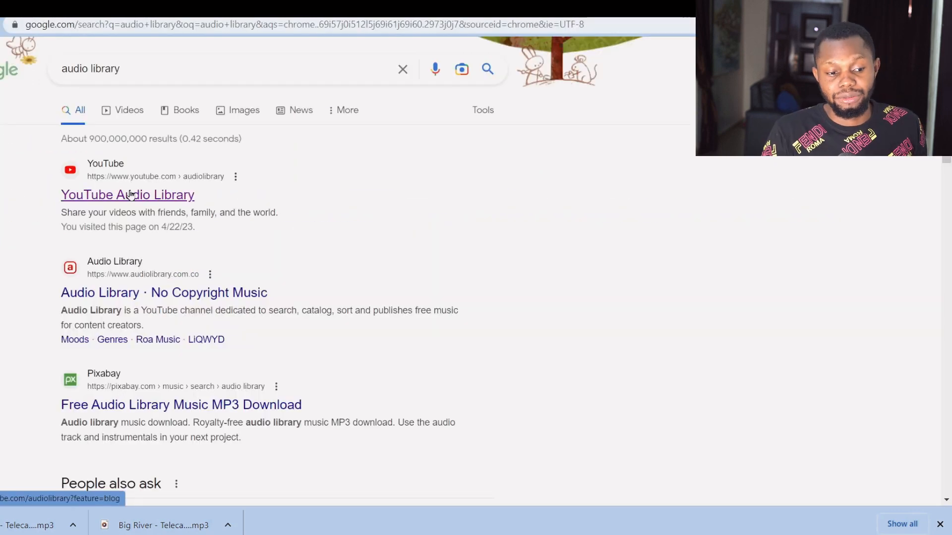
{"action": "left_click", "coordinate": [142, 199]}
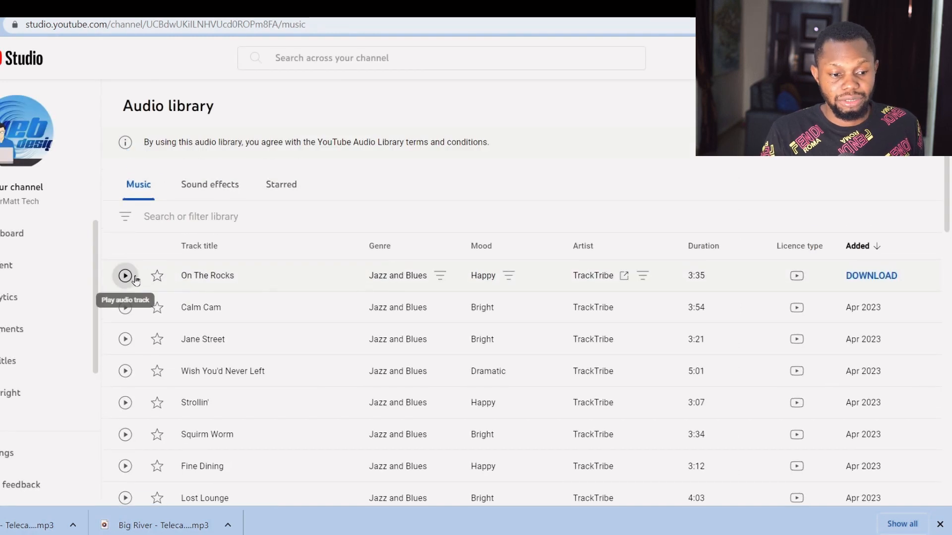
- Preview the track On The Rocks in the audio library and download it as an MP3
{"action": "left_click", "coordinate": [125, 276]}
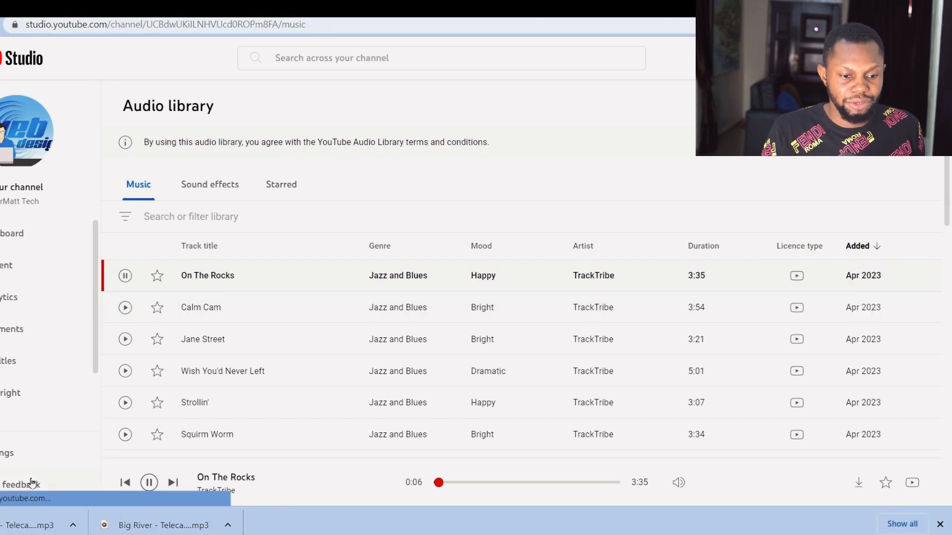
{"action": "left_click", "coordinate": [125, 276]}
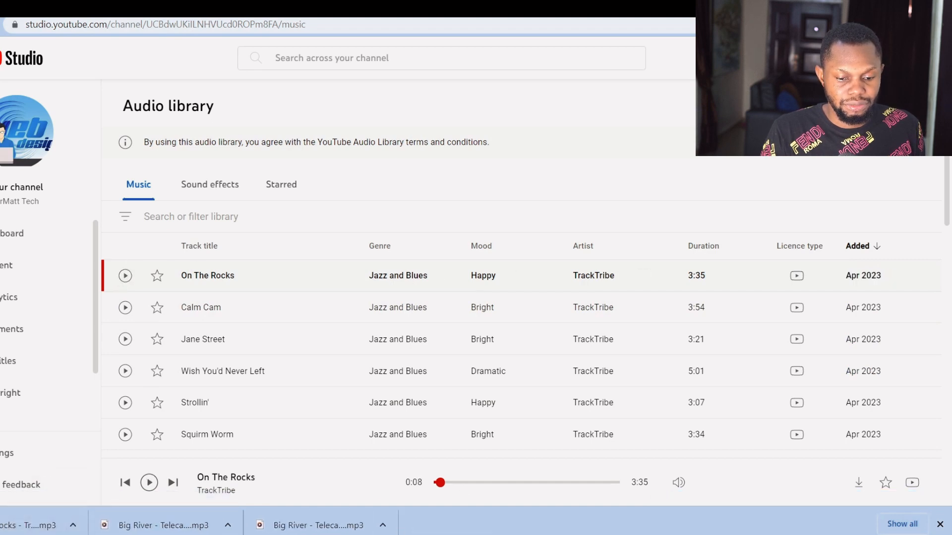
- Switch back to CapCut, import the On The Rocks MP3, and place it from the timeline's start, trimmed to the video's length
{"action": "key", "text": "alt+Tab"}
{"action": "left_click_drag", "start_coordinate": [106, 447], "coordinate": [61, 506]}
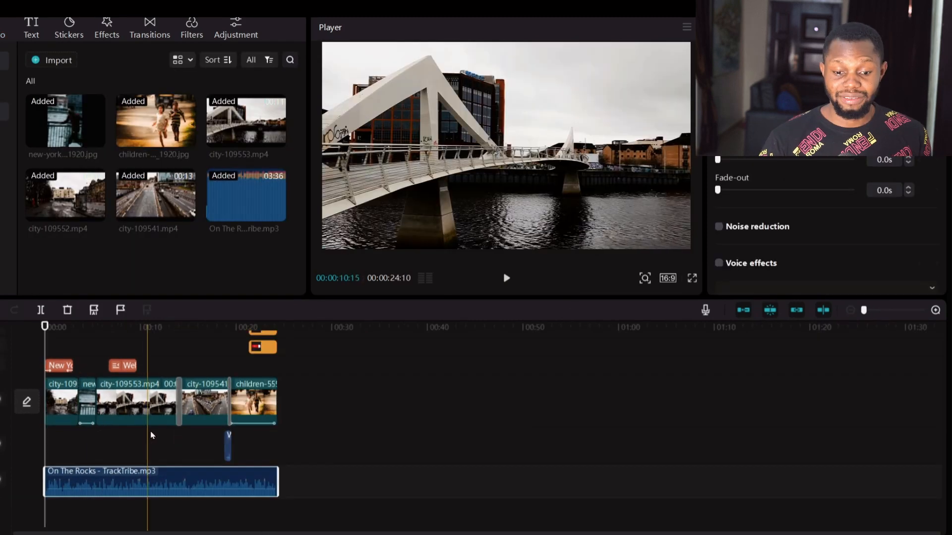
{"action": "key", "text": "Home"}
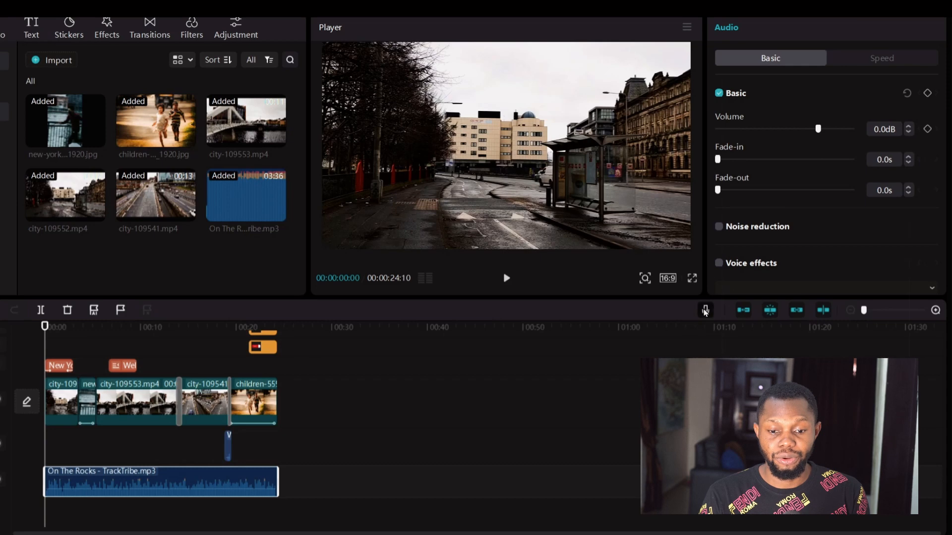
- Open the voice-over recorder and turn on echo reduction
{"action": "left_click", "coordinate": [705, 312]}
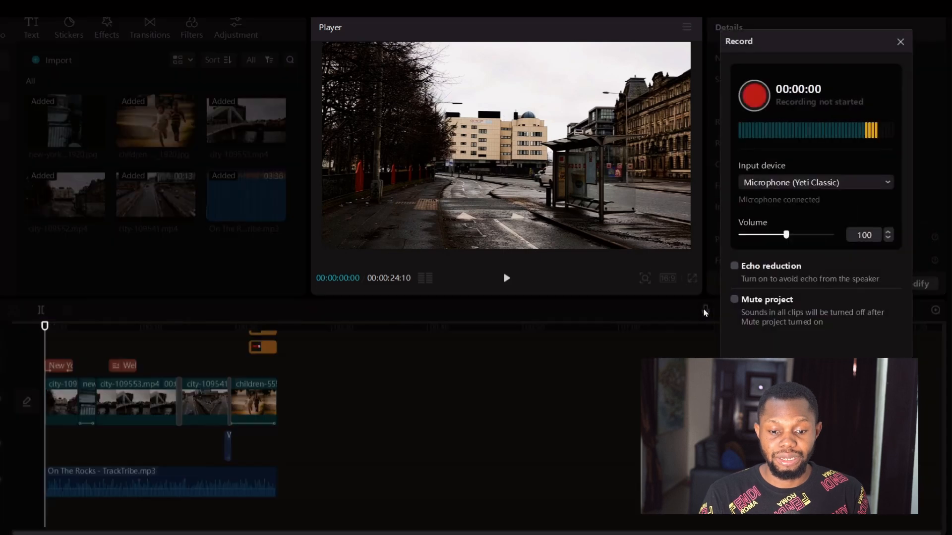
{"action": "left_click", "coordinate": [734, 266]}
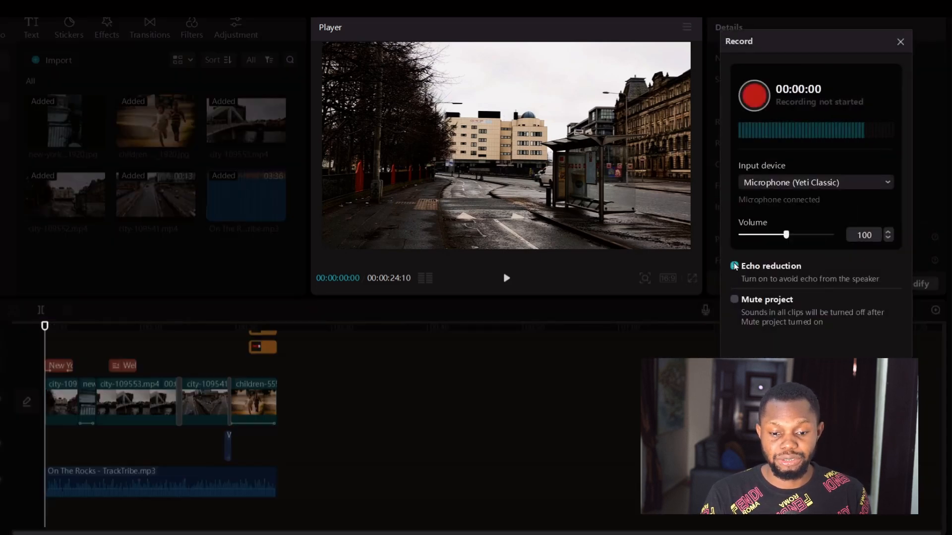
- Mute the project's clip sounds, record the voice-over from the timeline's start, and close the recorder
{"action": "left_click", "coordinate": [739, 300]}
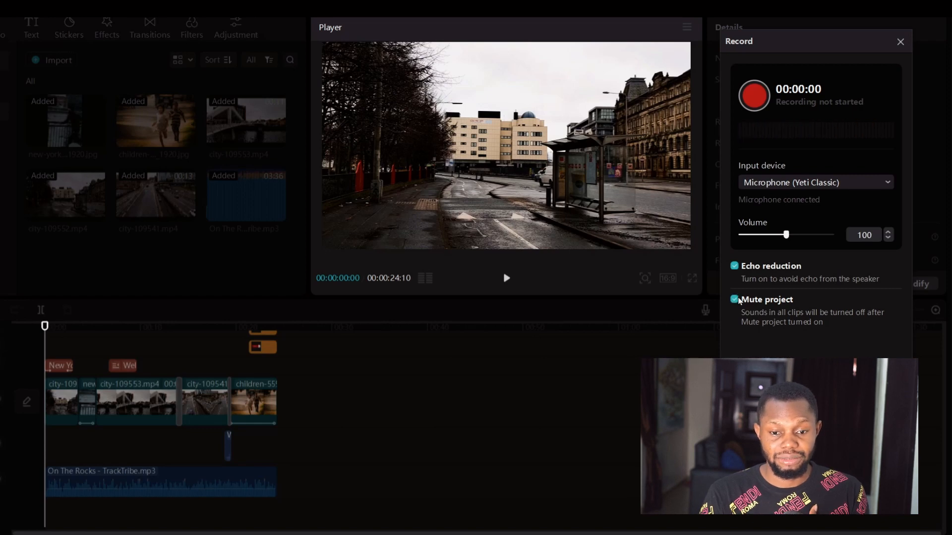
{"action": "left_click", "coordinate": [757, 105]}
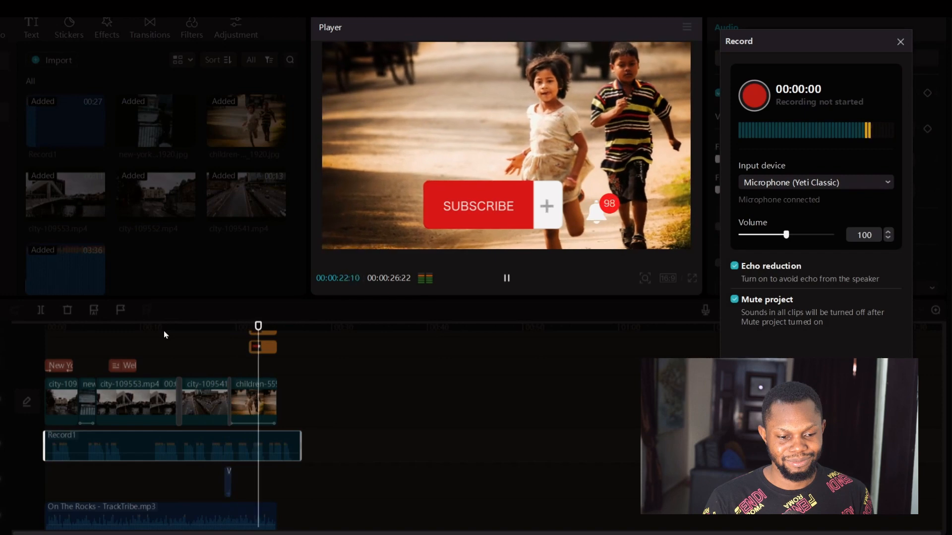
{"action": "left_click", "coordinate": [900, 43]}
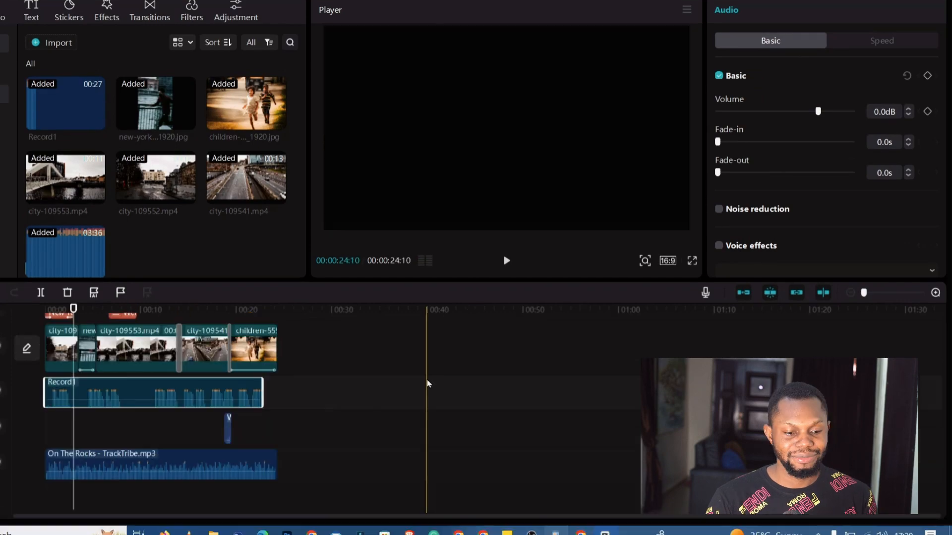
- Return the playhead to the timeline's start, open the export settings, and title the video "New york city"
{"action": "left_click", "coordinate": [59, 312]}
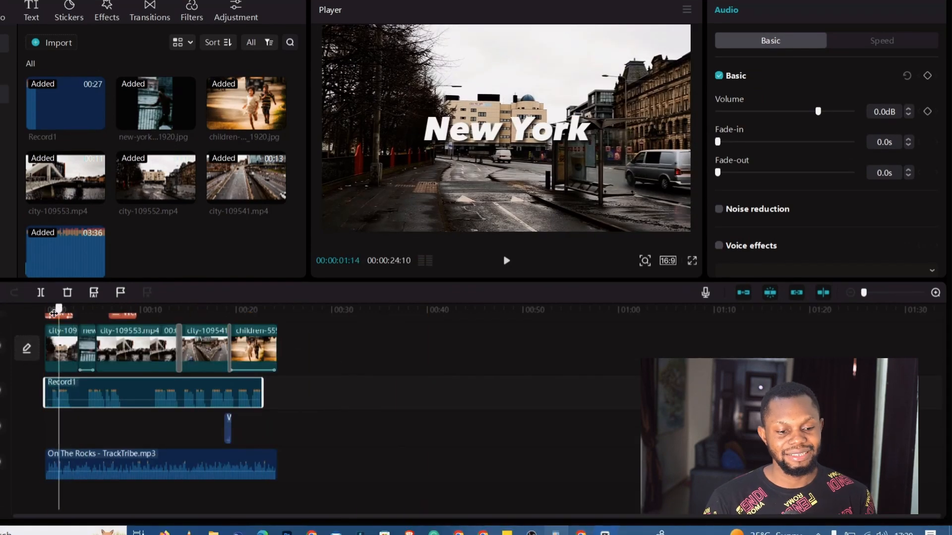
{"action": "left_click_drag", "start_coordinate": [54, 314], "coordinate": [37, 316]}
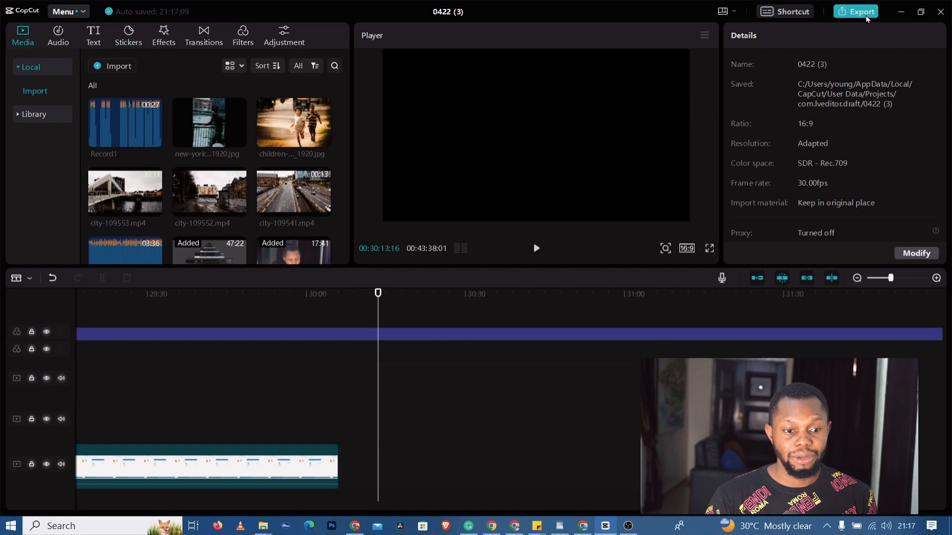
{"action": "left_click", "coordinate": [857, 11]}
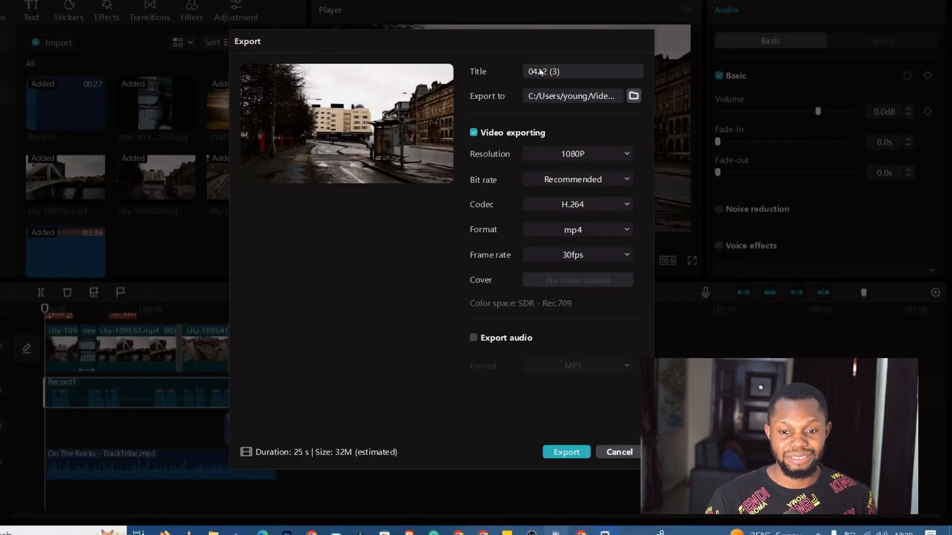
{"action": "left_click_drag", "start_coordinate": [567, 69], "coordinate": [526, 75]}
{"action": "left_click", "coordinate": [539, 73]}
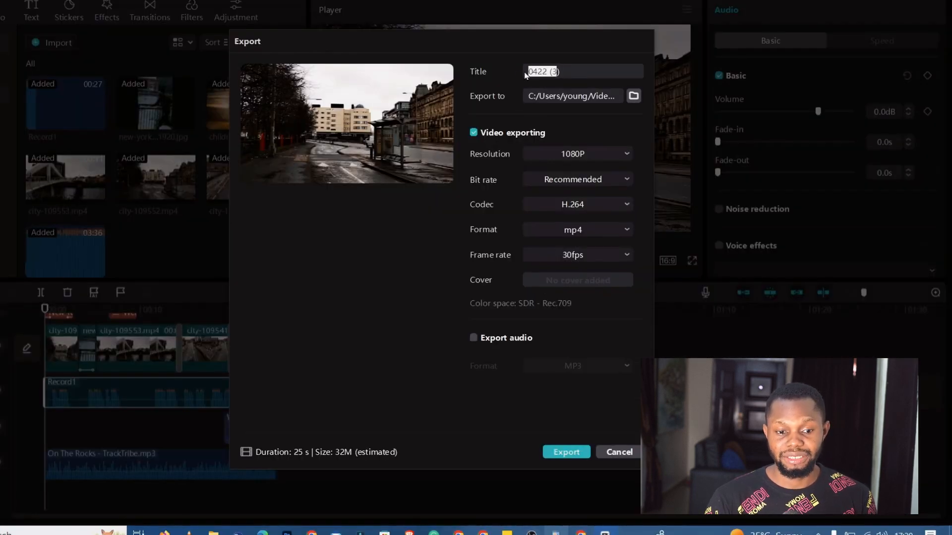
{"action": "key", "text": "BackSpace"}
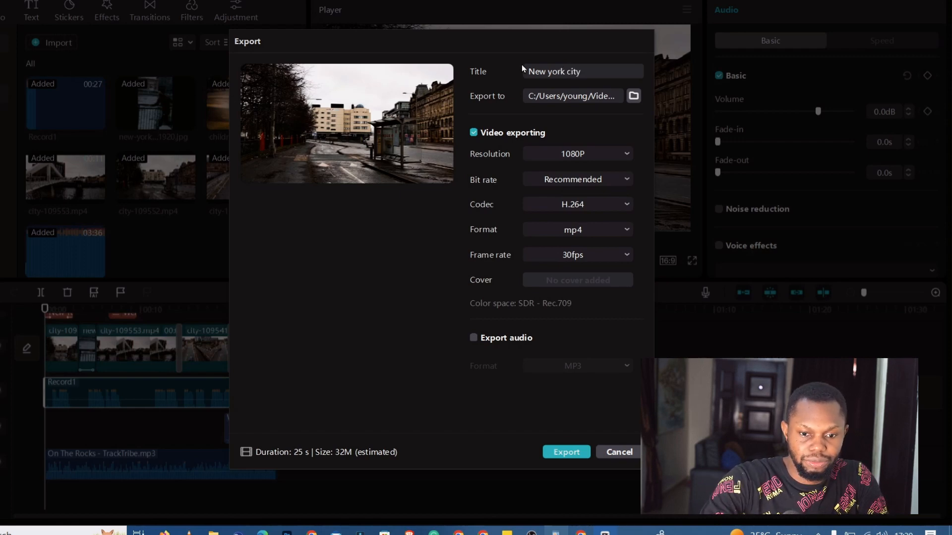
- Review the resolution and frame rate options, keep 1080P and 30fps, and export the video as mp4
{"action": "left_click", "coordinate": [592, 157]}
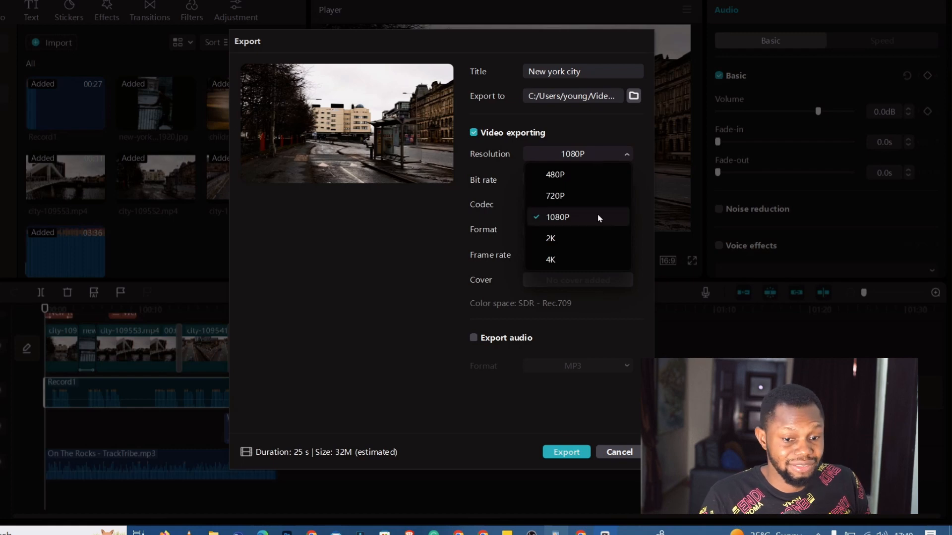
{"action": "left_click", "coordinate": [588, 156]}
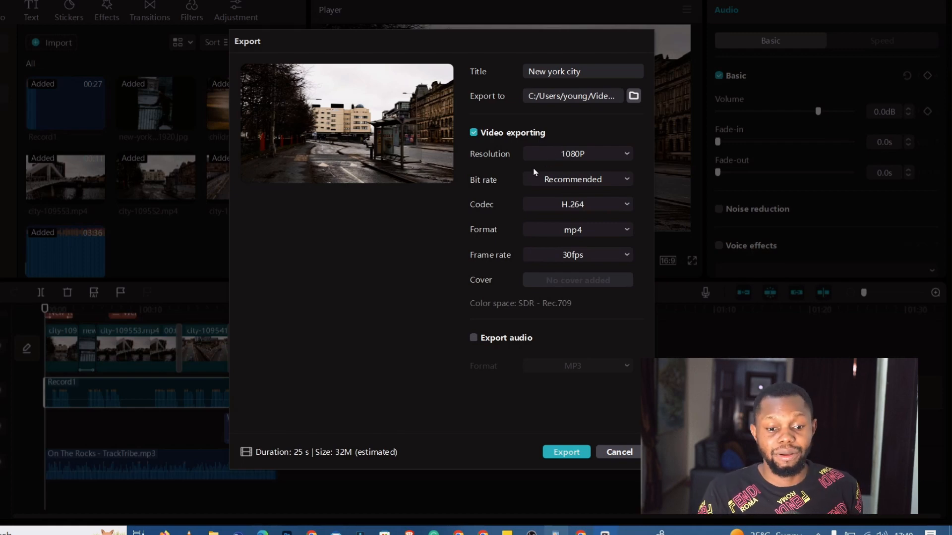
{"action": "left_click", "coordinate": [559, 262]}
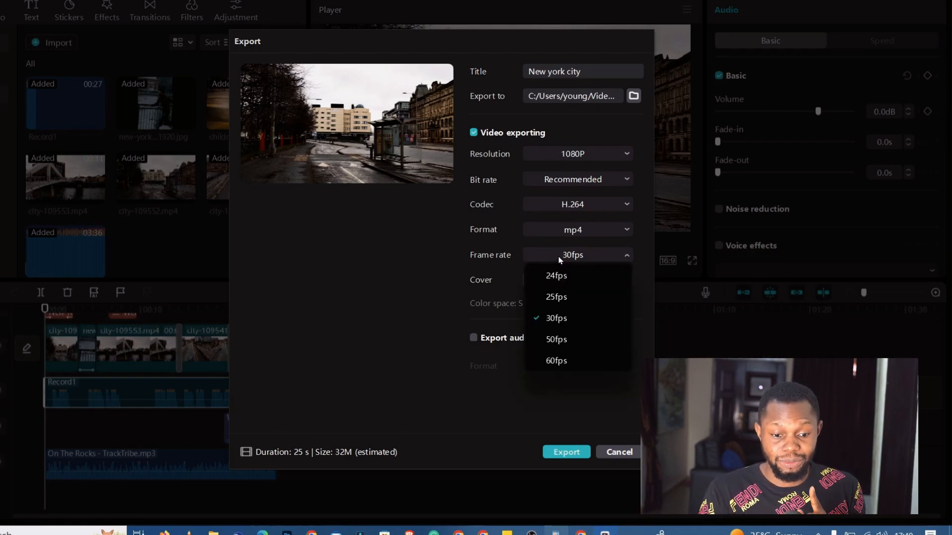
{"action": "left_click", "coordinate": [559, 260]}
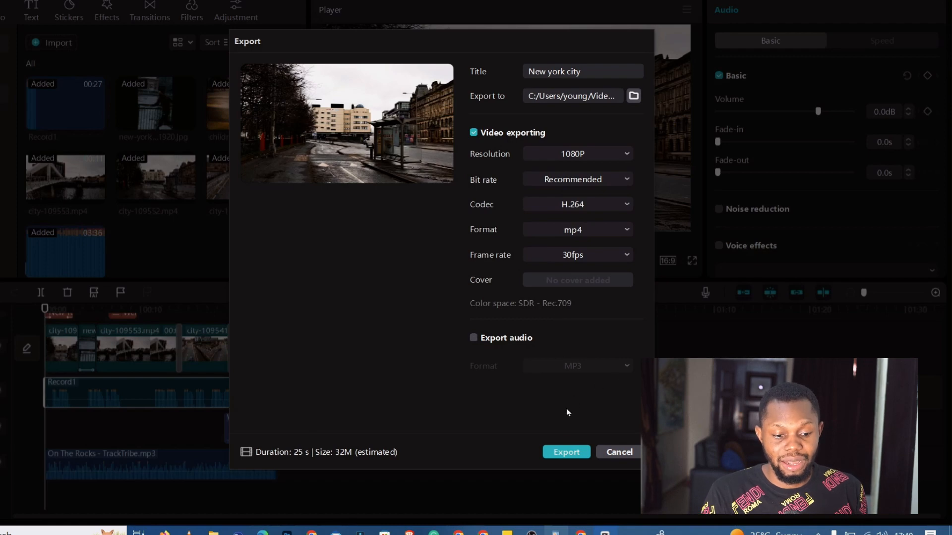
{"action": "left_click", "coordinate": [559, 453]}
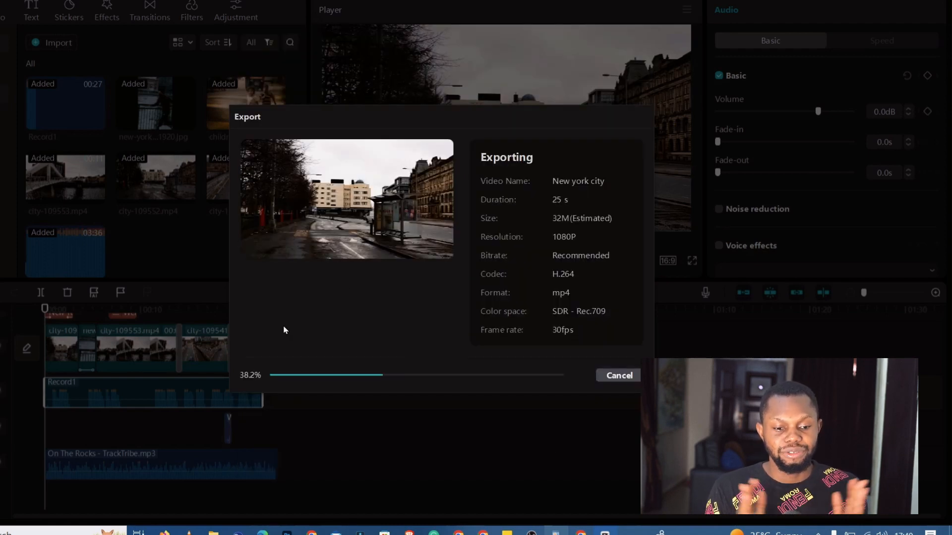